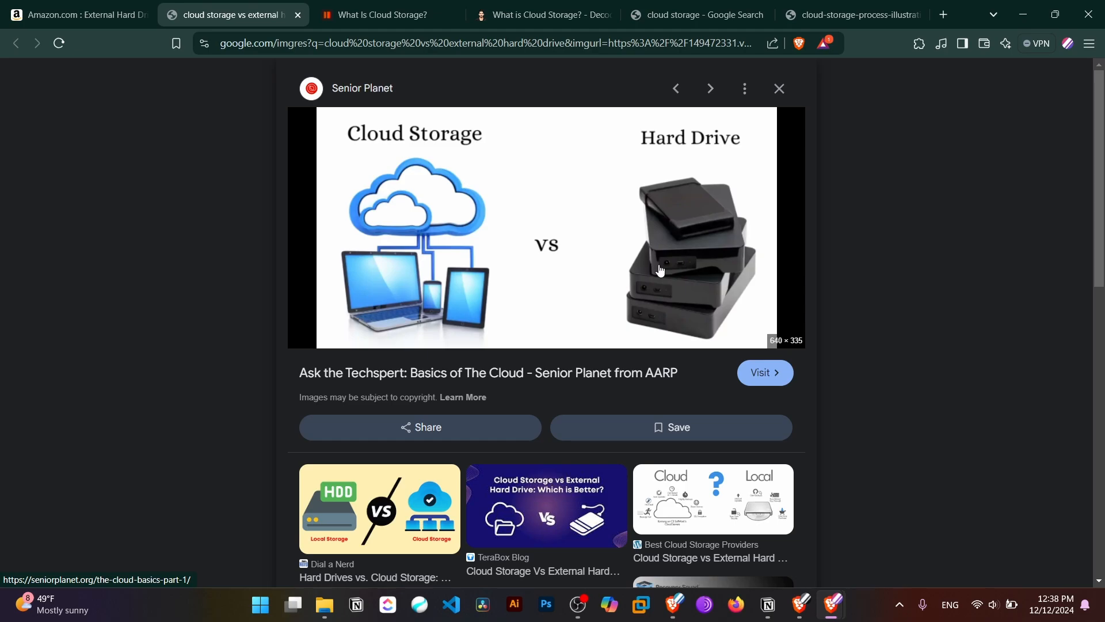
Look over Amazon's External Hard Drives listings and return to the cloud storage versus hard drive comparison image
drag(87, 14, 173, 12)
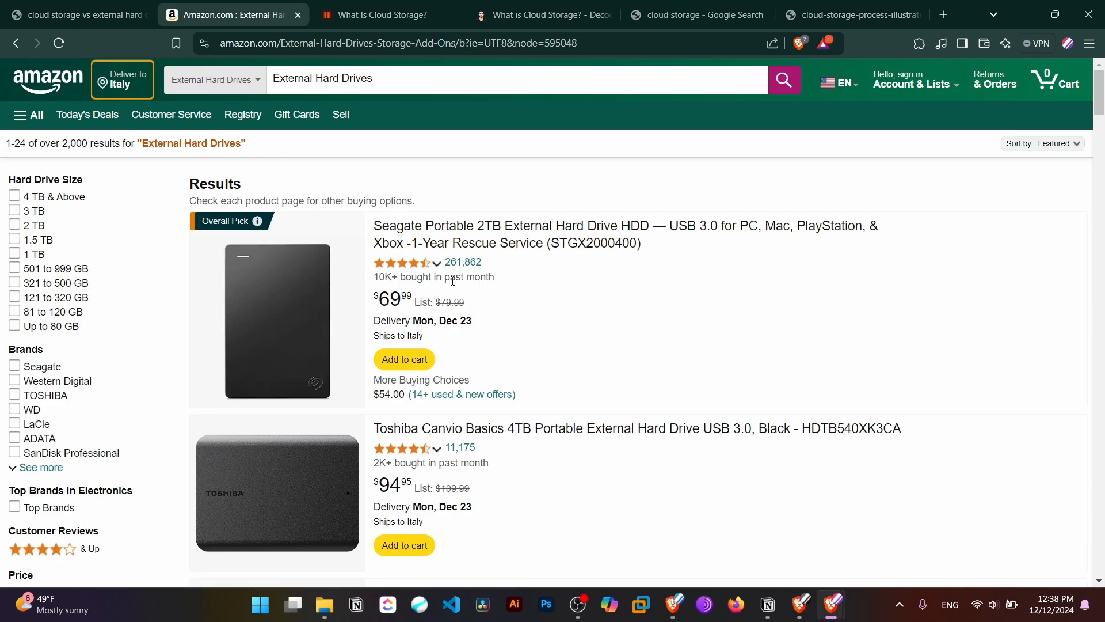
scroll(420, 276, down, 2)
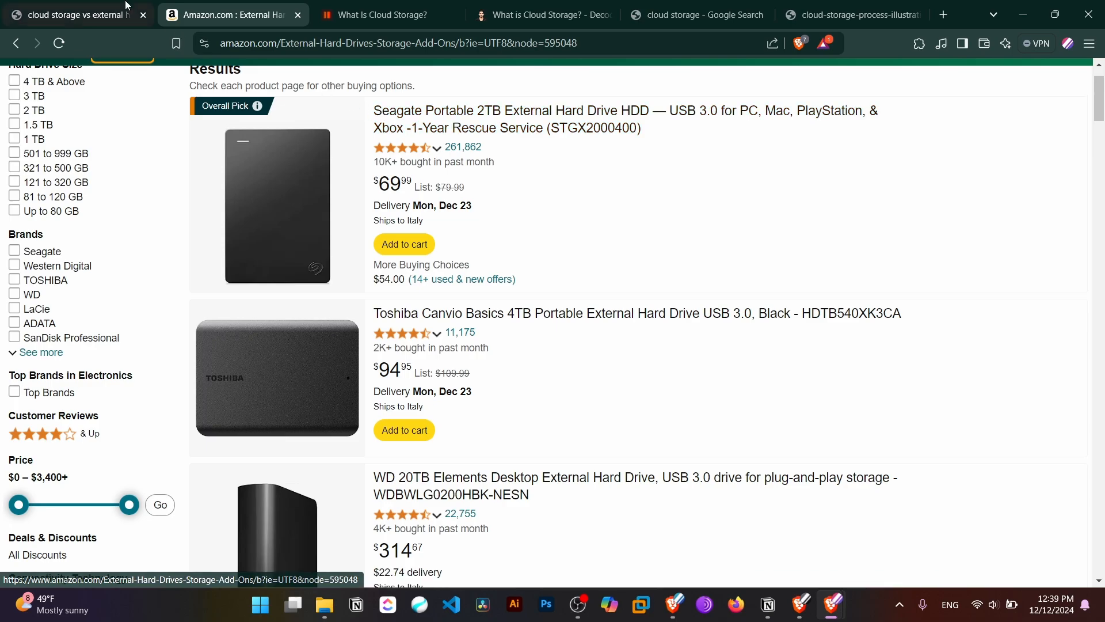
click(75, 14)
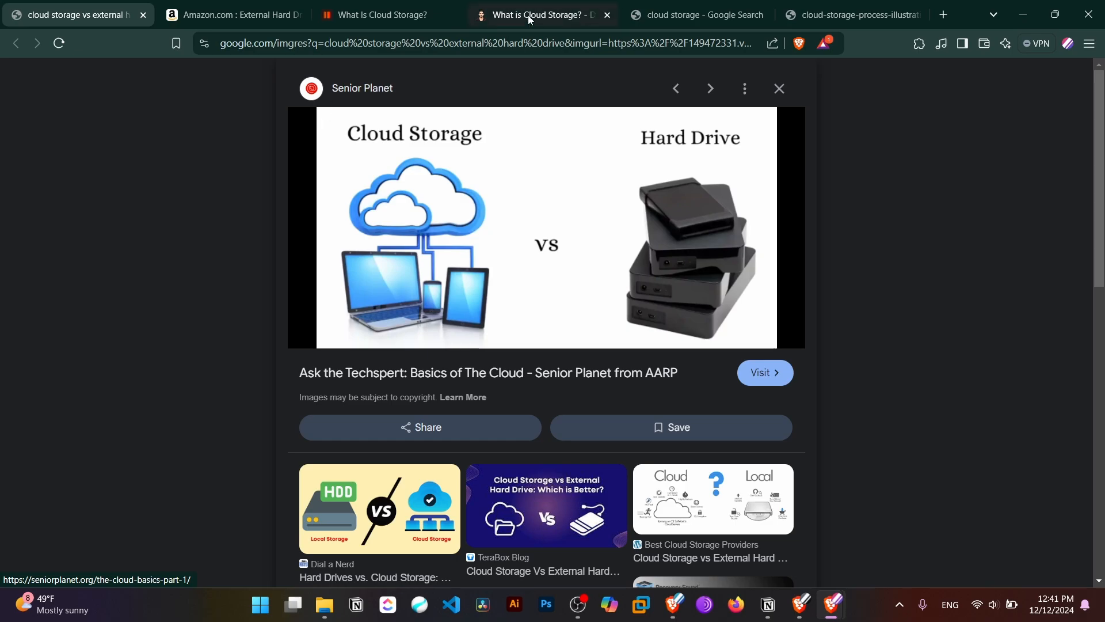
Bring up the "What is Cloud Storage?" article and look over its title, introduction and web address
click(444, 6)
click(495, 4)
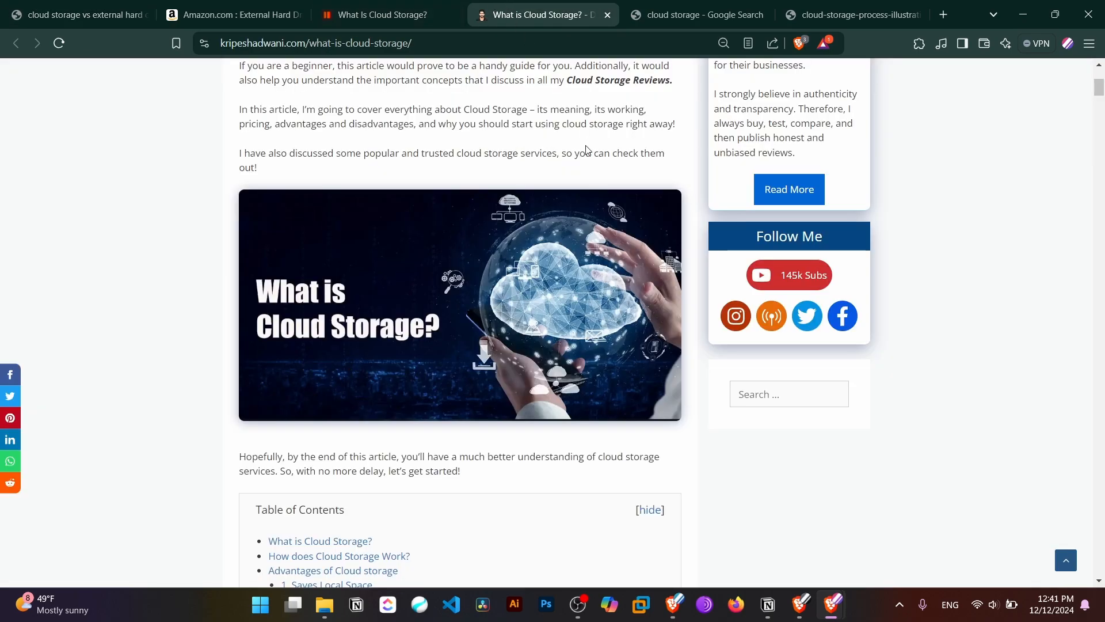
scroll(557, 203, down, 6)
scroll(450, 148, up, 7)
scroll(450, 151, up, 4)
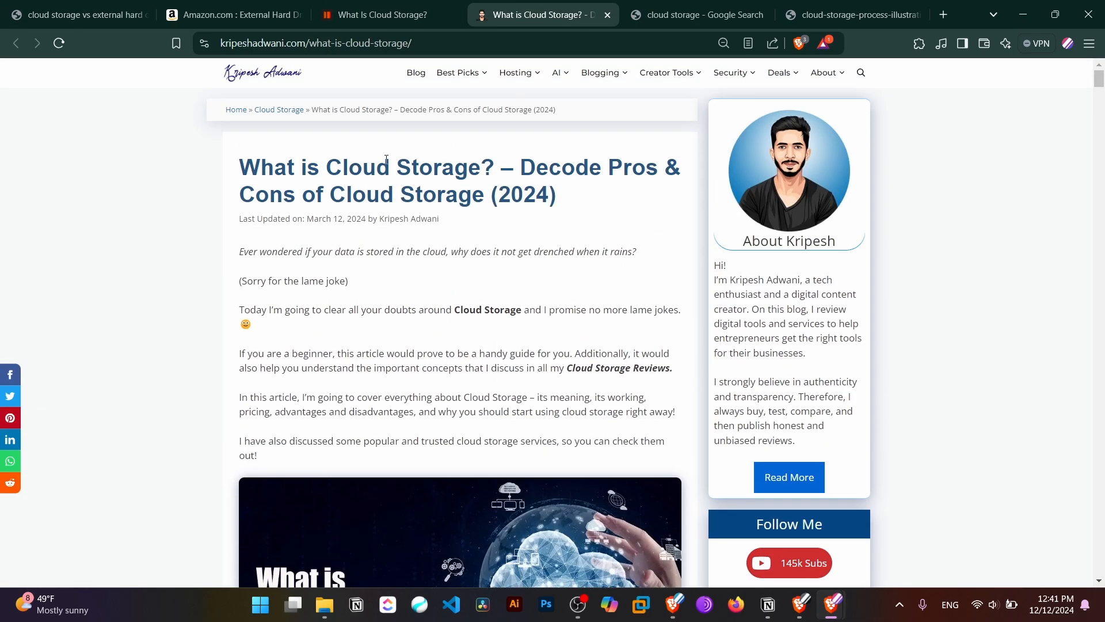
click(403, 43)
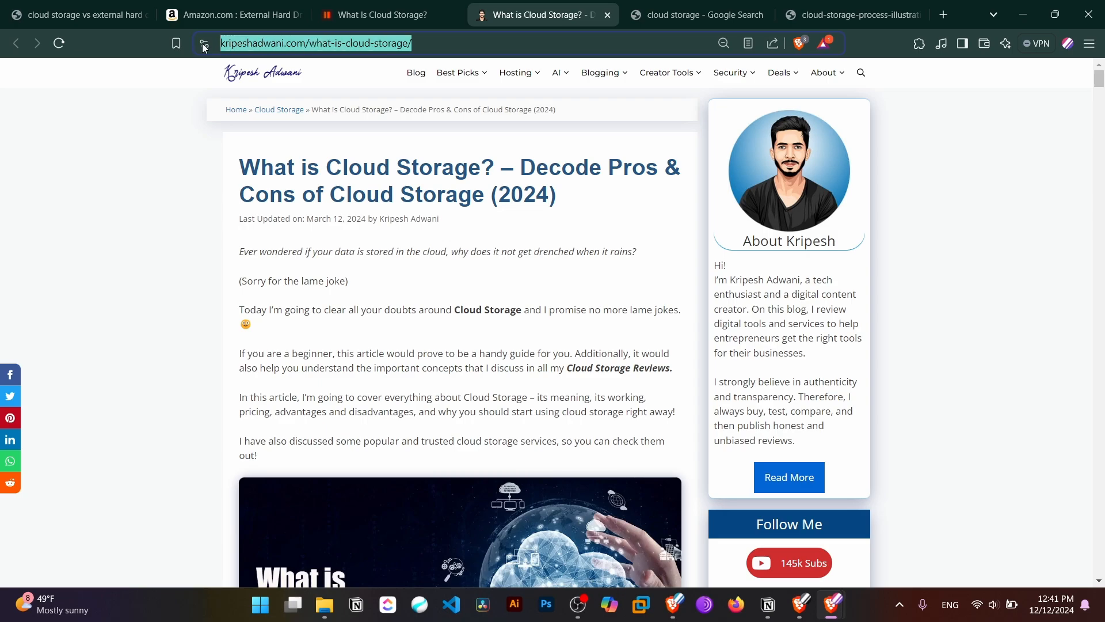
click(480, 230)
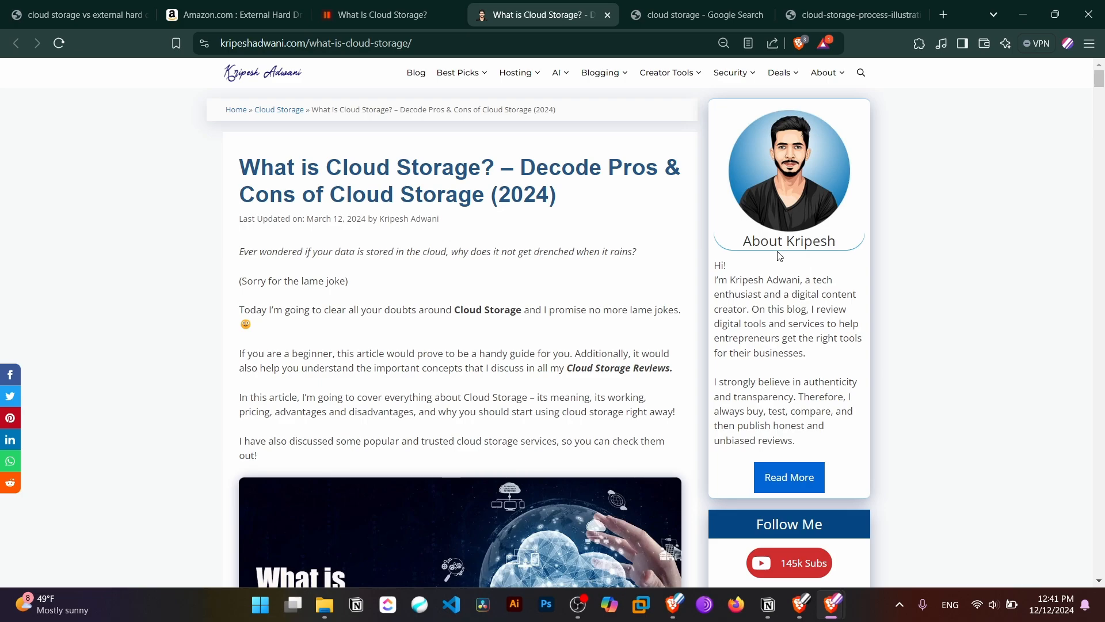
Examine the article's Working of Cloud Storage diagram showing the data center, servers and users
scroll(578, 275, down, 15)
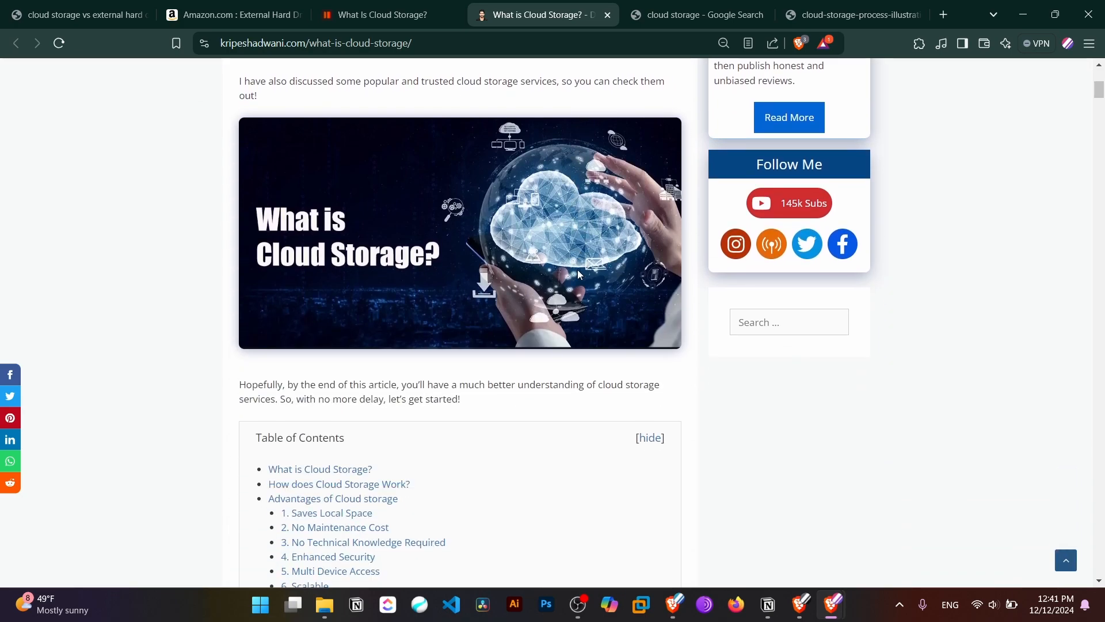
scroll(473, 335, down, 20)
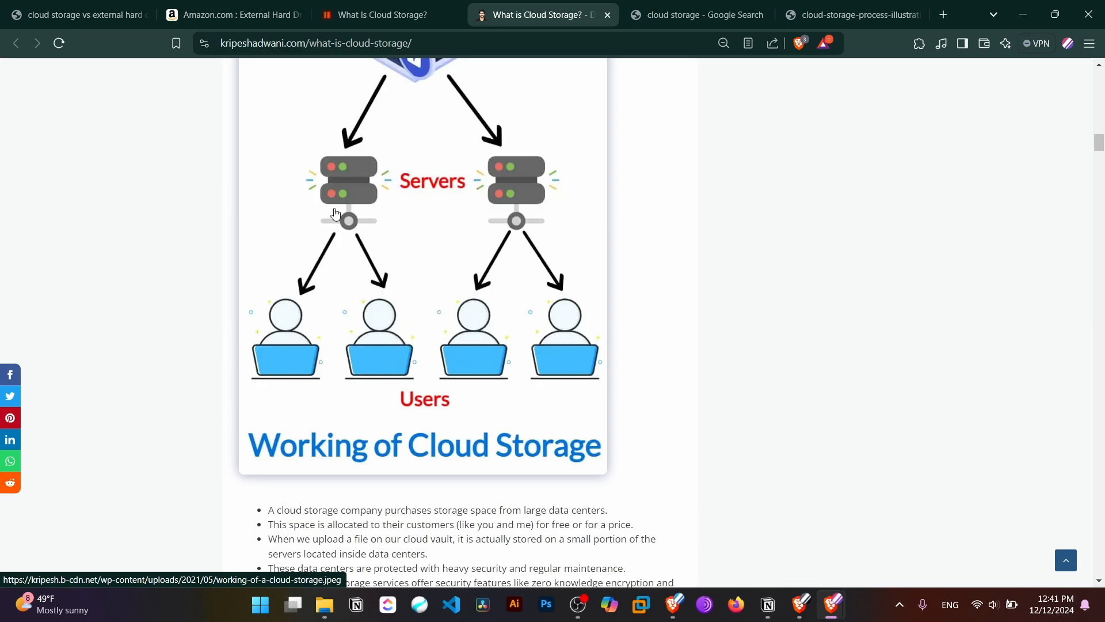
scroll(355, 201, up, 1)
scroll(478, 262, up, 2)
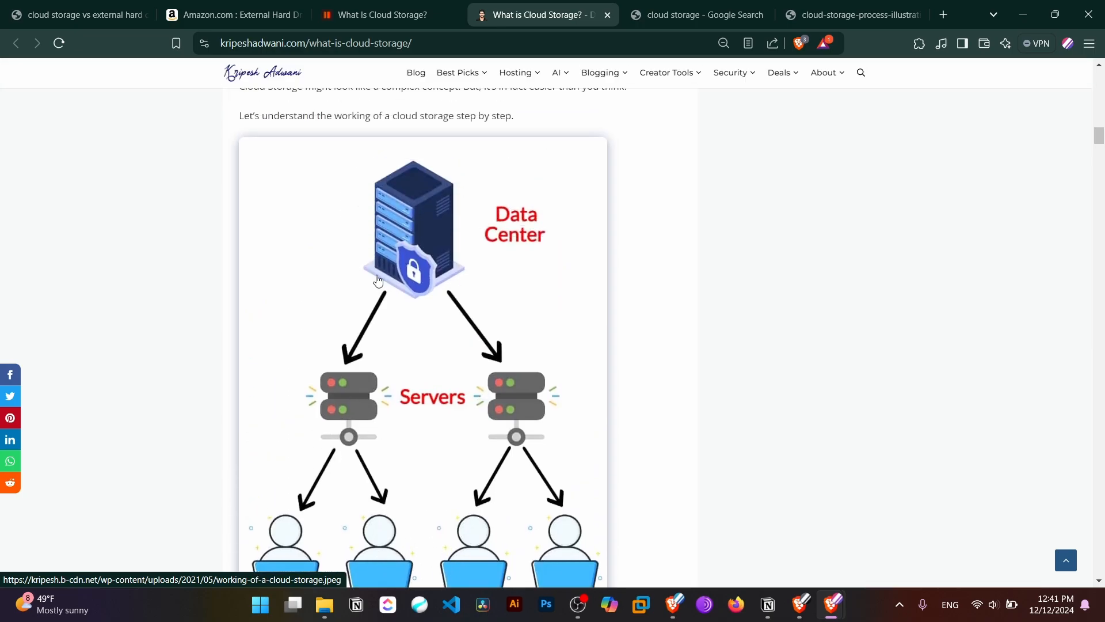
scroll(437, 256, down, 2)
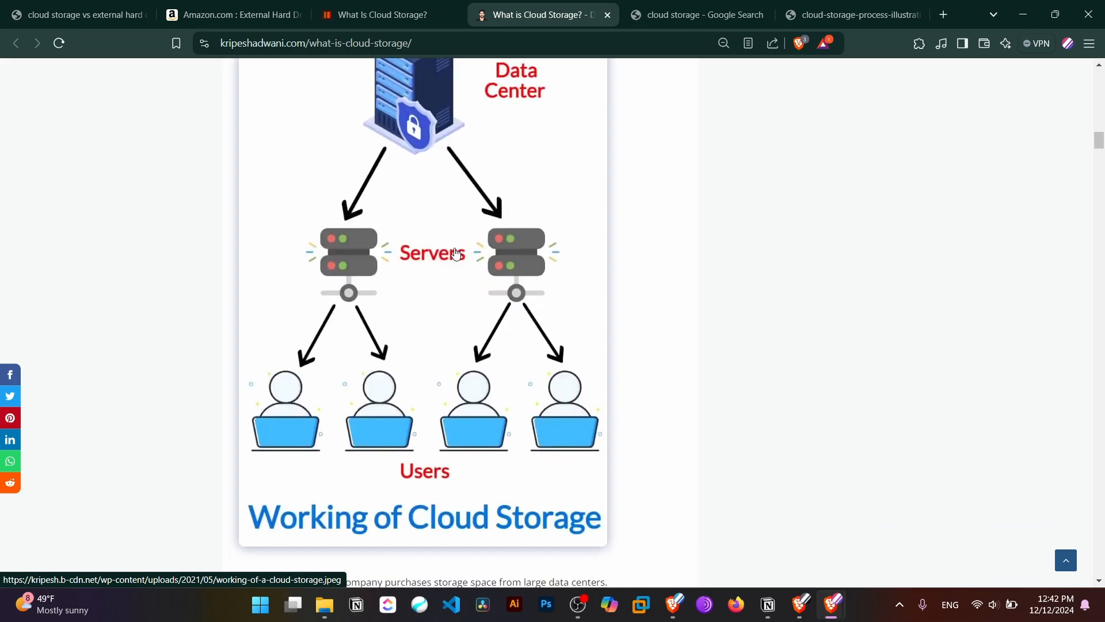
Examine the article's Advantages of Cloud Storage section and graphic, and switch back to the Amazon hard drive page
scroll(504, 290, down, 3)
scroll(514, 285, down, 4)
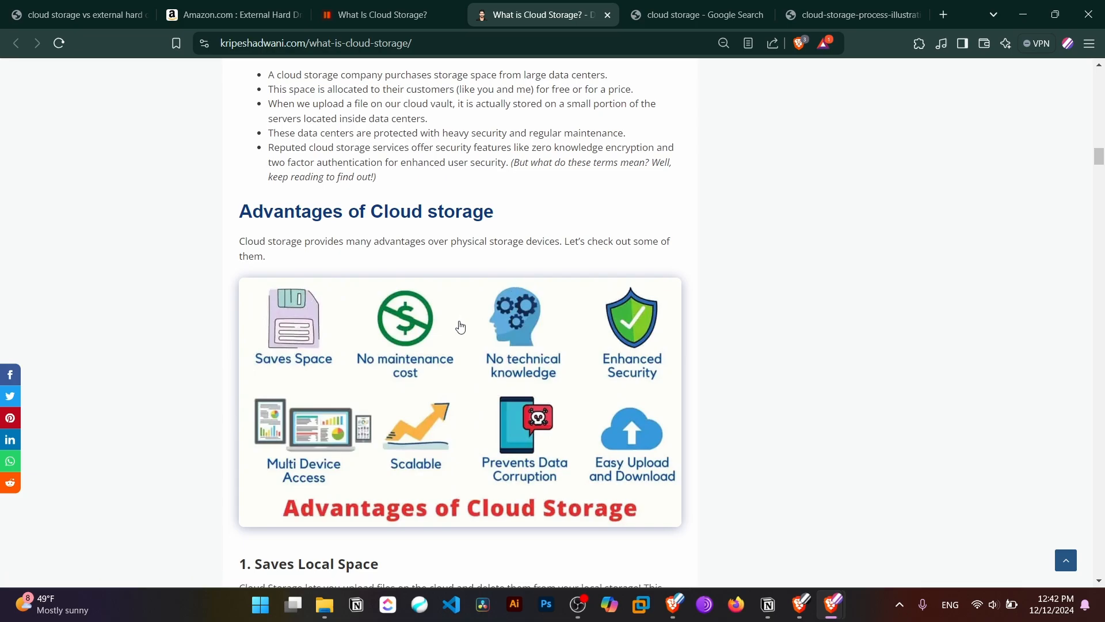
scroll(461, 326, up, 1)
drag(238, 143, 496, 144)
click(507, 170)
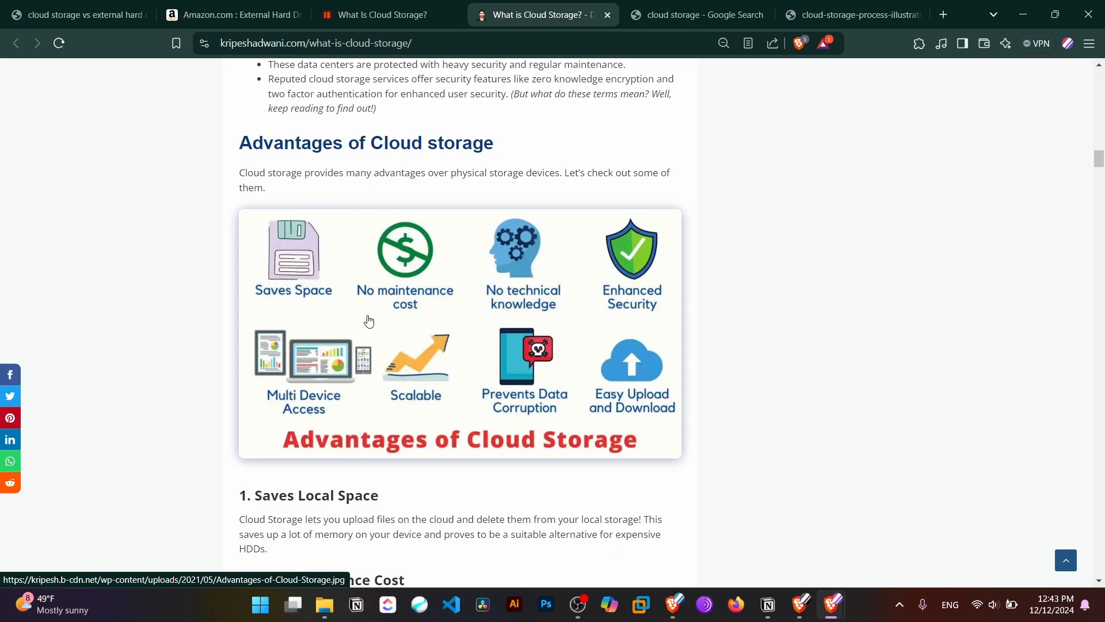
scroll(302, 319, down, 2)
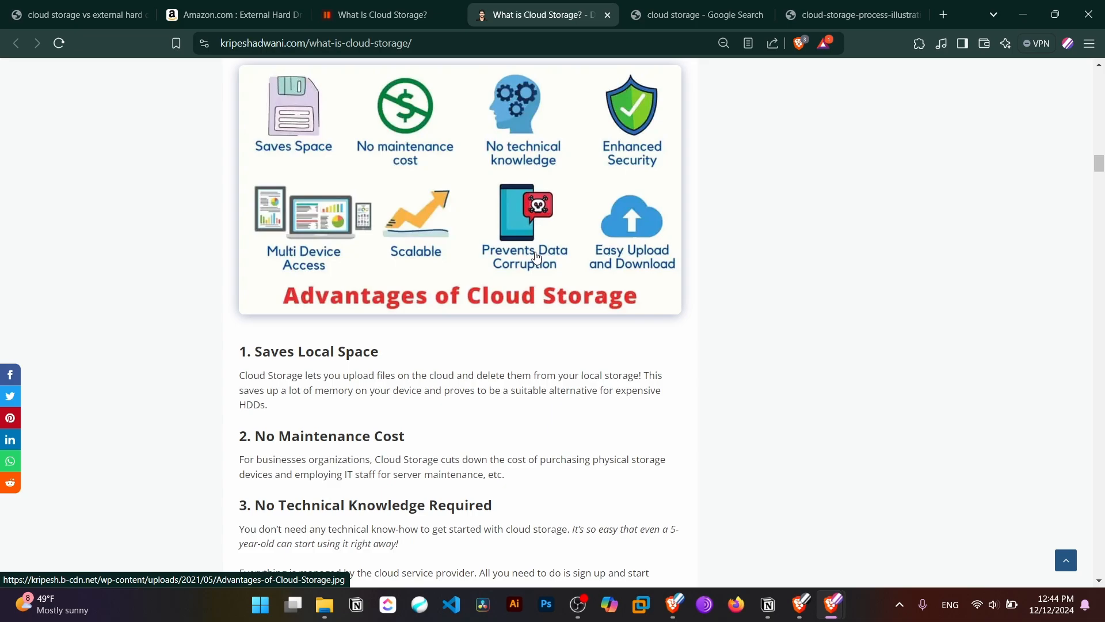
scroll(537, 257, up, 8)
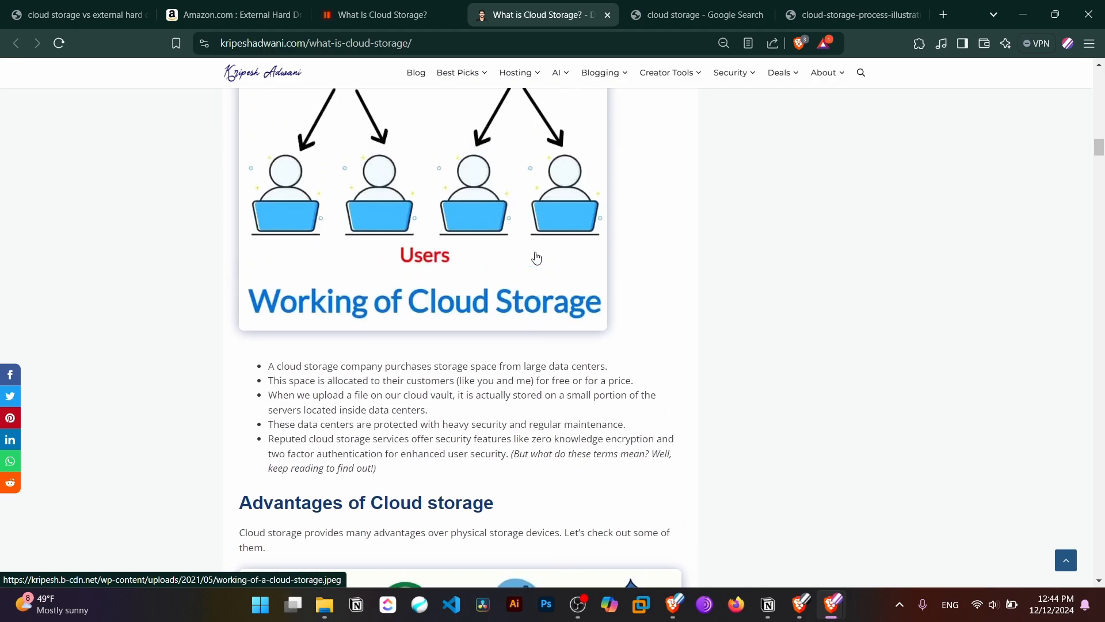
scroll(547, 251, up, 5)
click(230, 14)
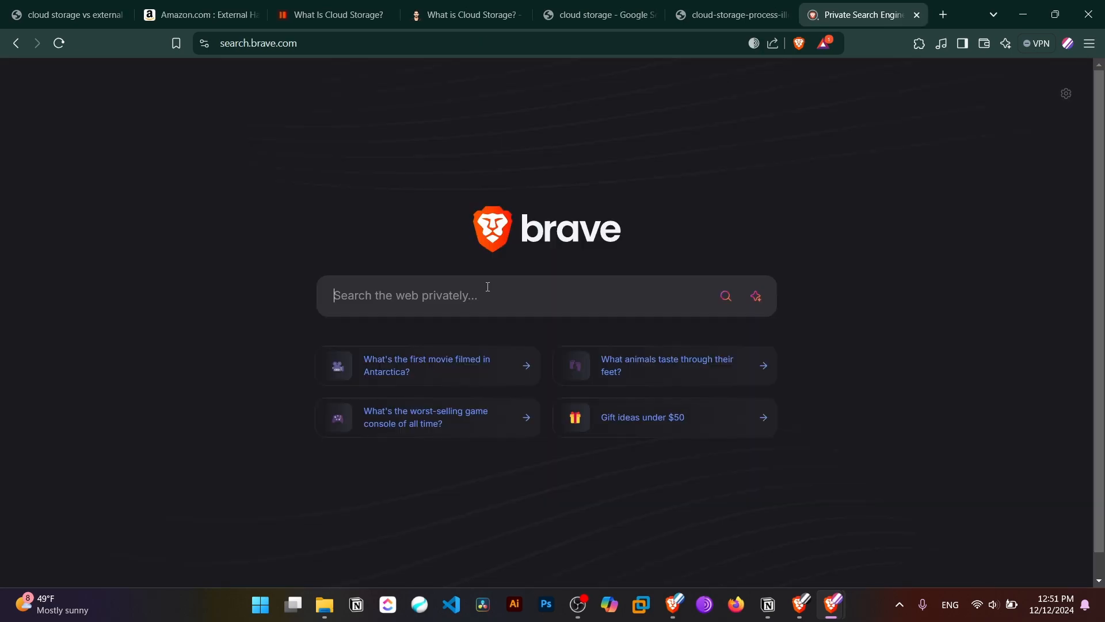
Search the web for "google drive" and open the drive.google.com Sign in result to view the account's storage usage
text(google drive)
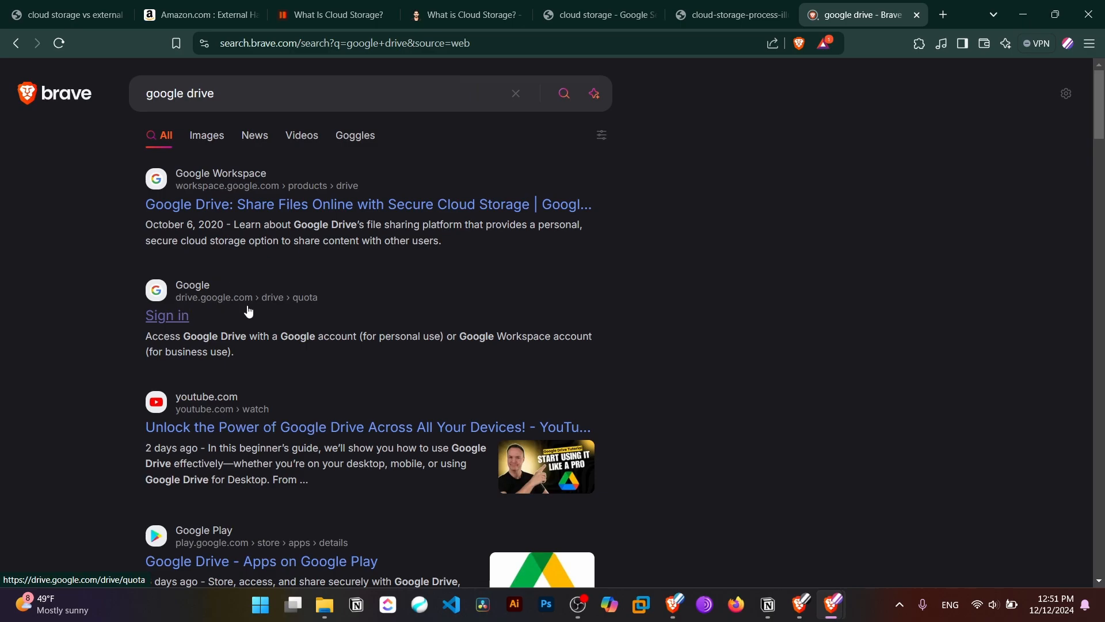
click(170, 316)
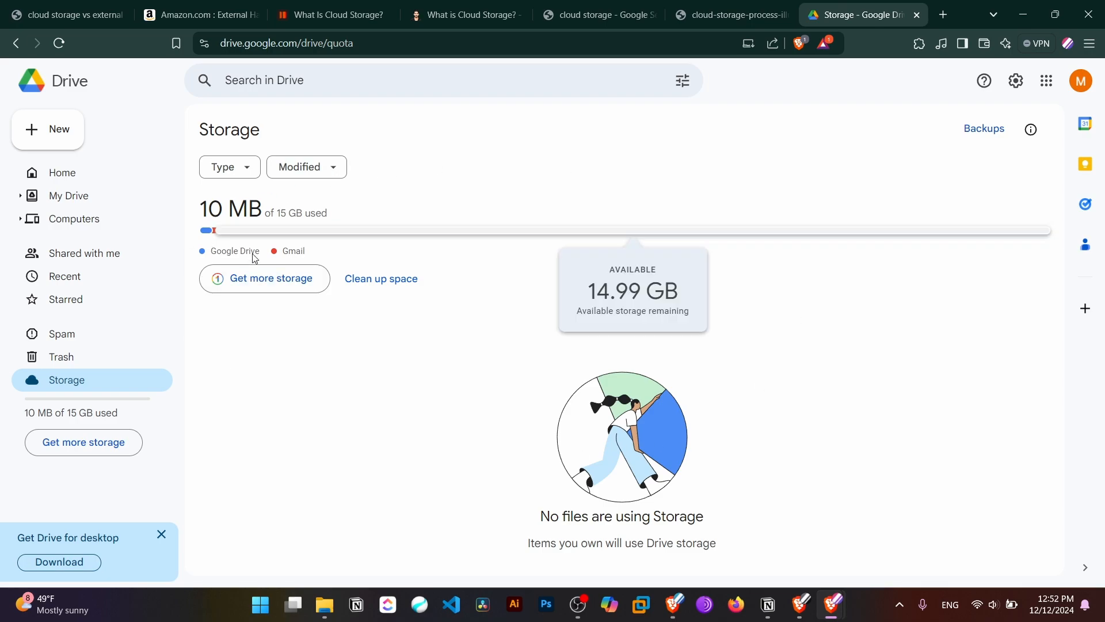
mouse_move(243, 237)
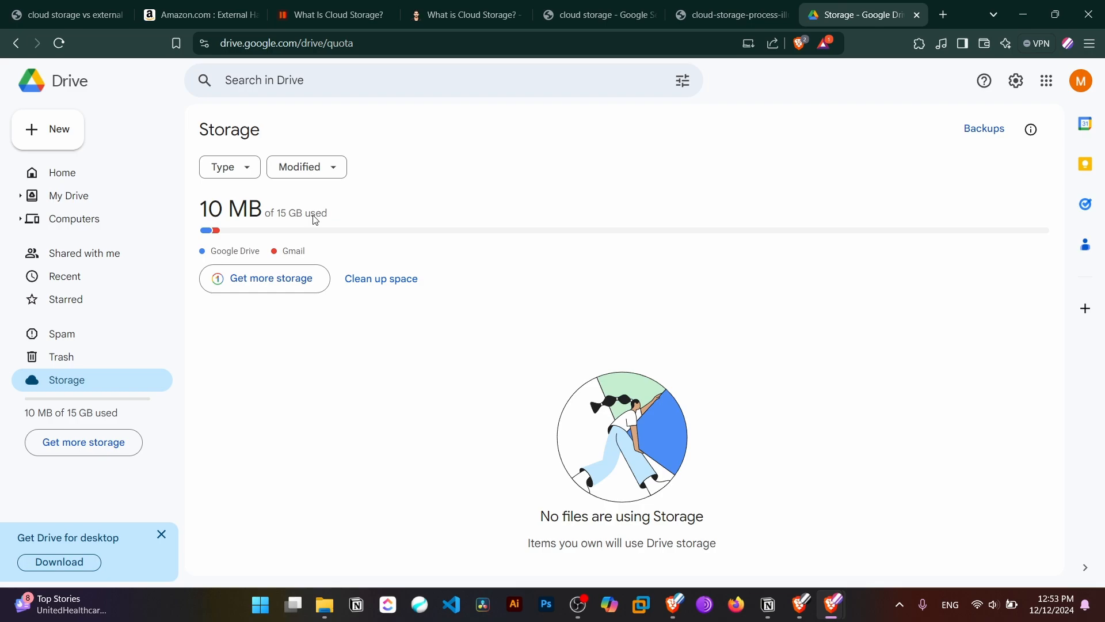
Open the Google One upgrade offers from Drive's storage page and display all available plans
click(272, 295)
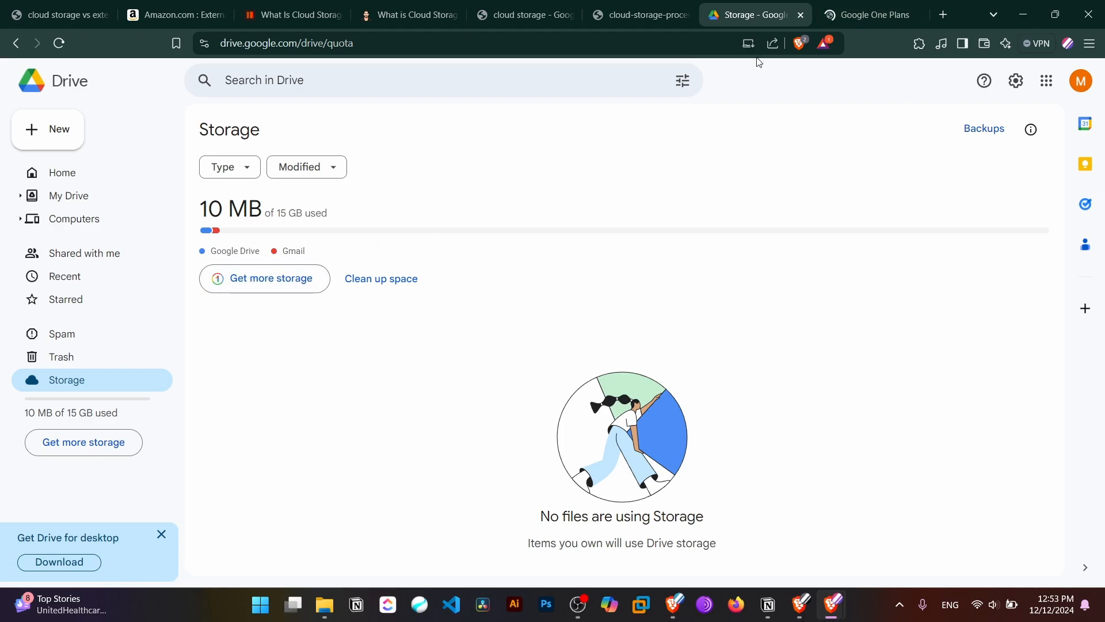
scroll(633, 206, down, 1)
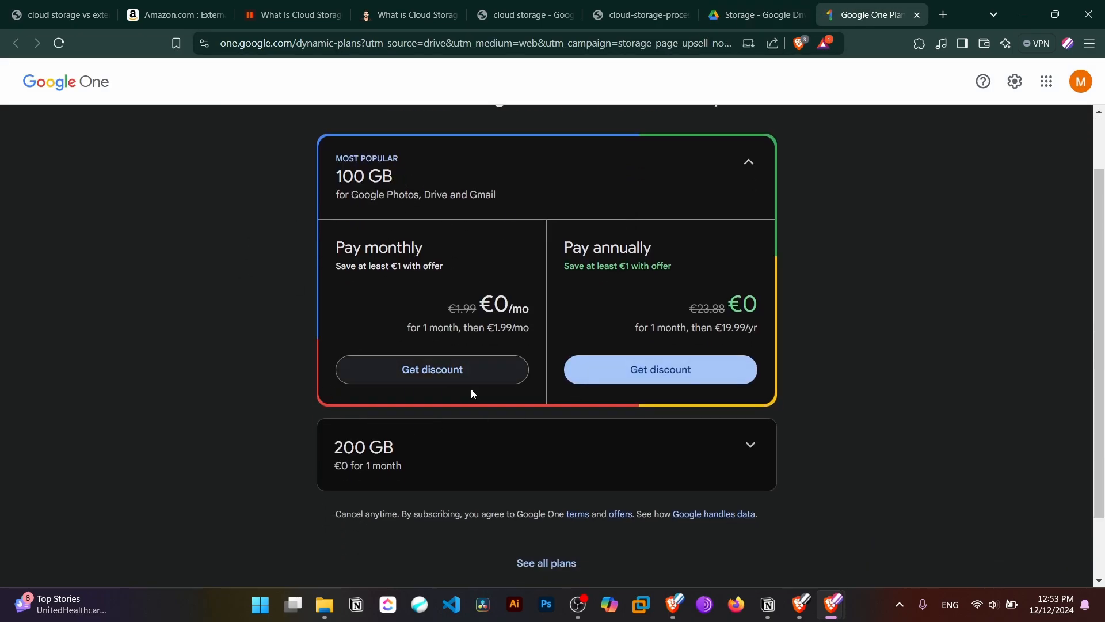
scroll(469, 385, down, 1)
scroll(469, 383, up, 2)
scroll(471, 389, down, 2)
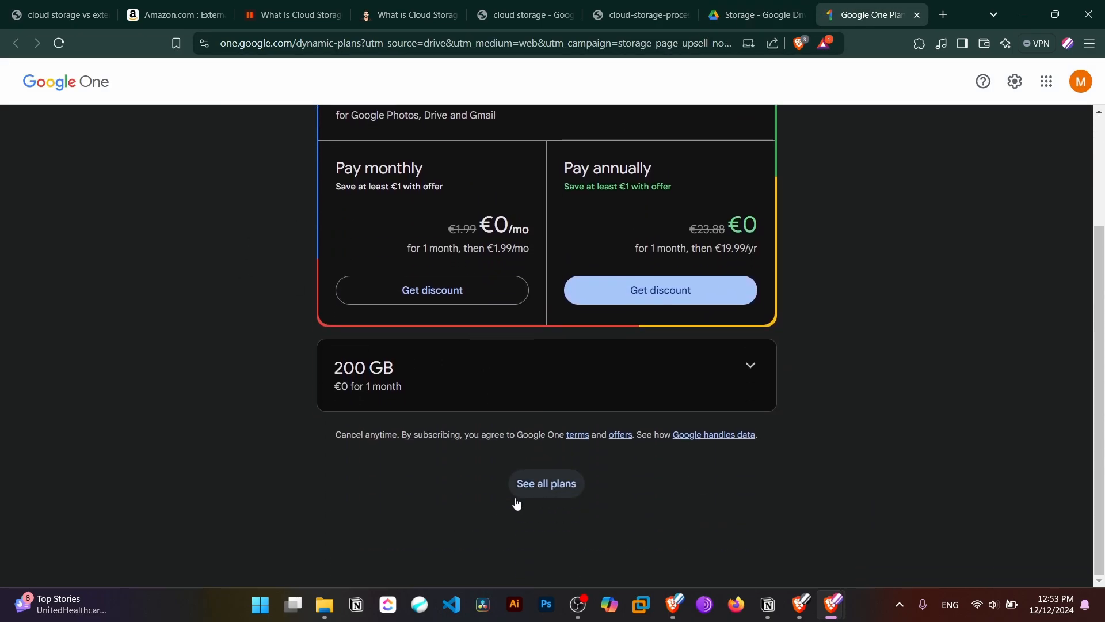
click(547, 488)
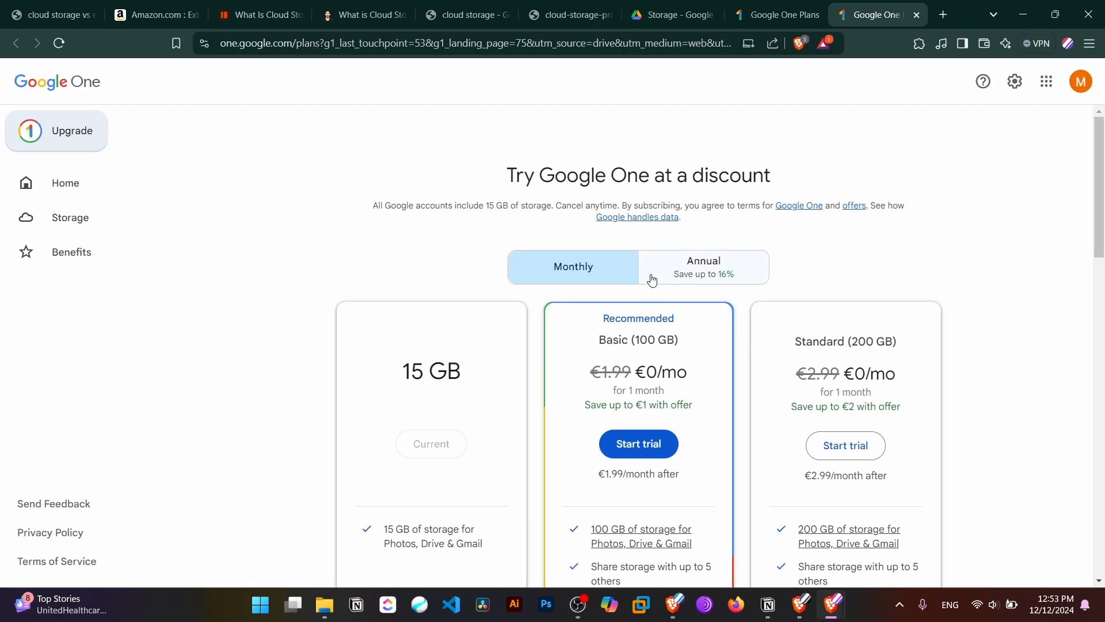
Examine the Basic (100 GB) plan's name, trial offer and monthly price after the trial
scroll(652, 281, down, 2)
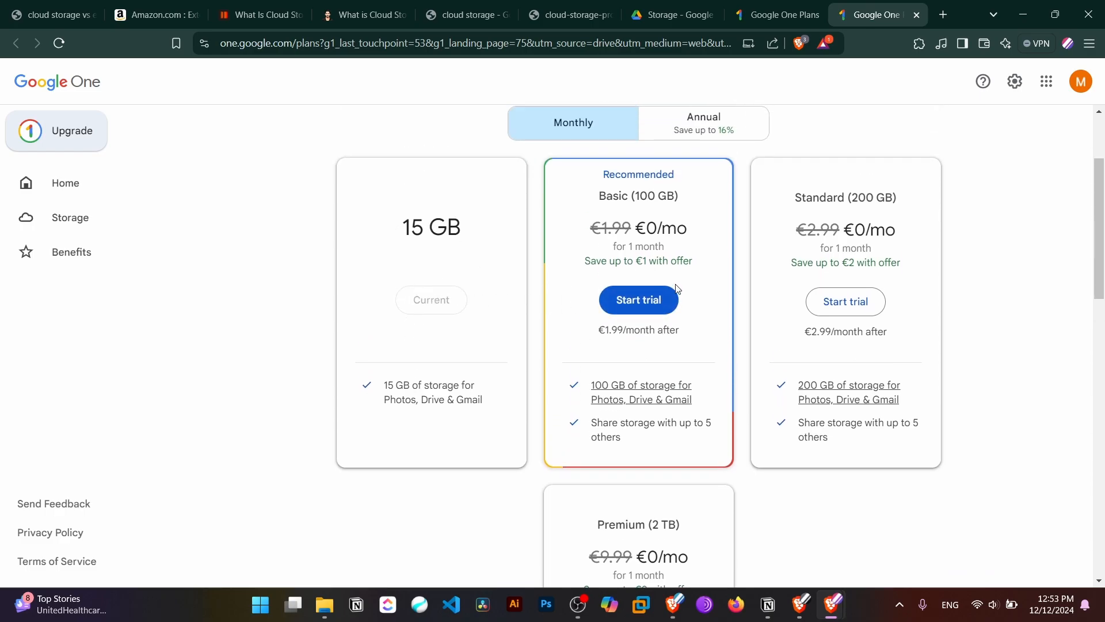
scroll(682, 230, up, 1)
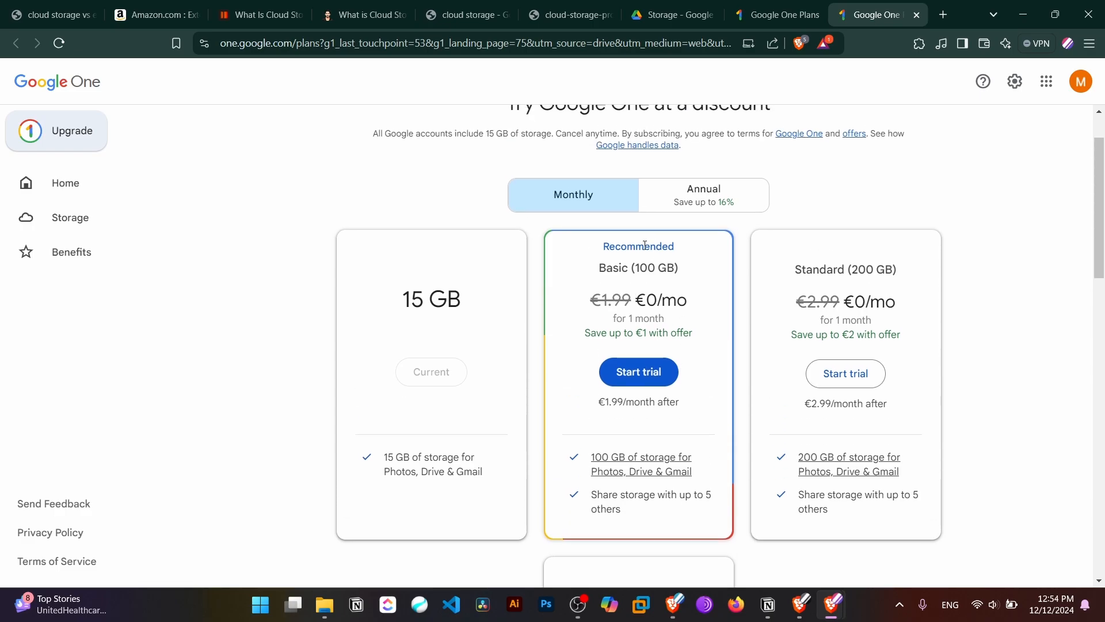
drag(599, 267, 684, 272)
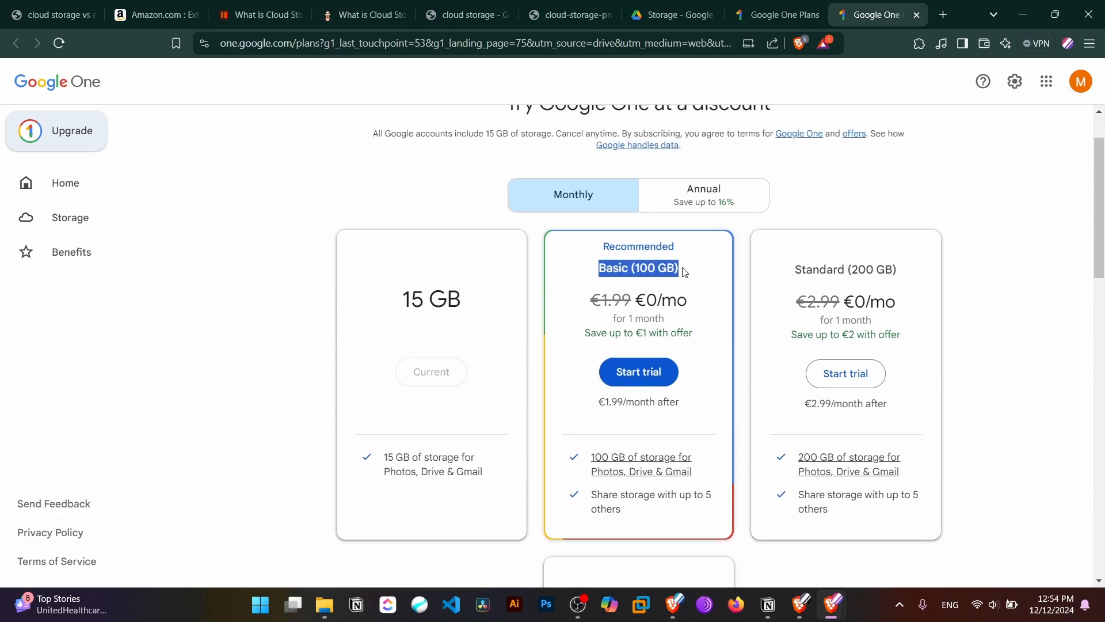
drag(690, 398, 592, 413)
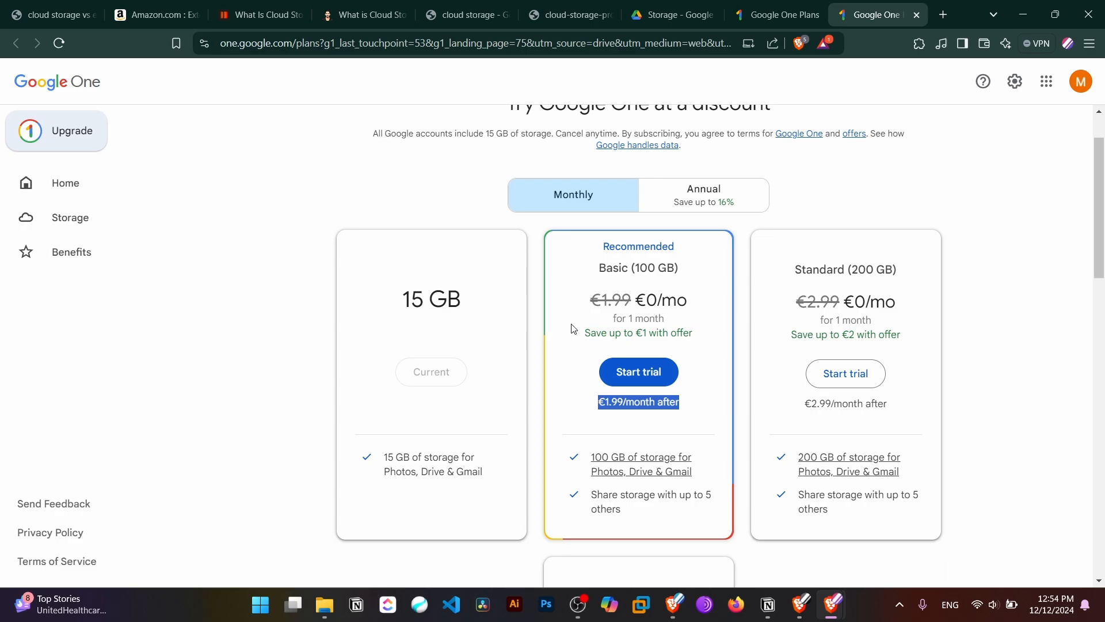
drag(680, 269, 635, 269)
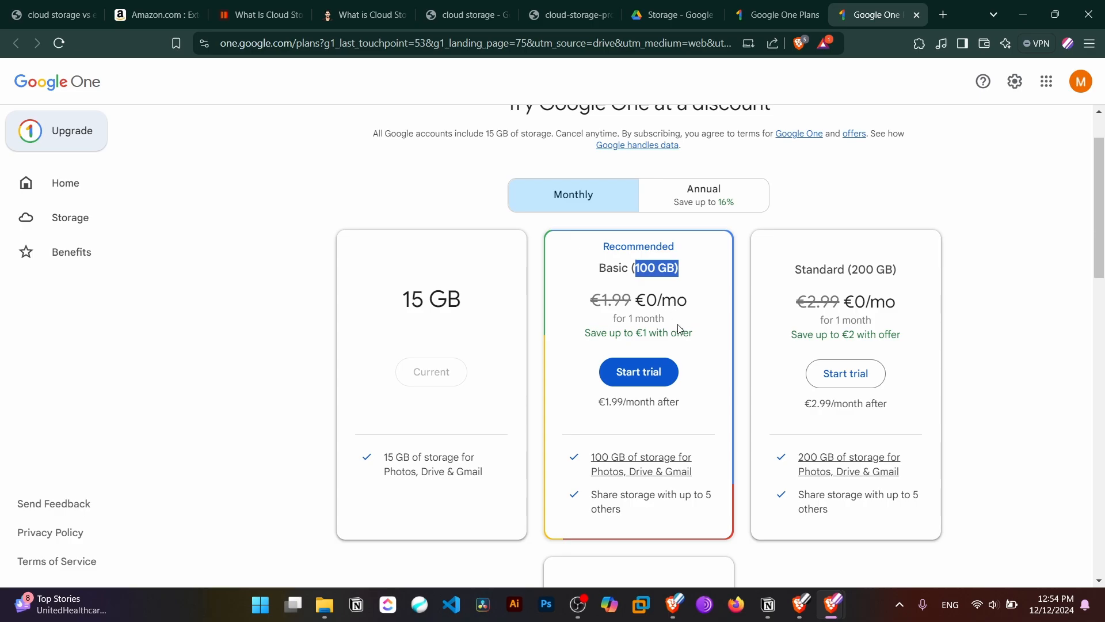
drag(699, 338, 580, 309)
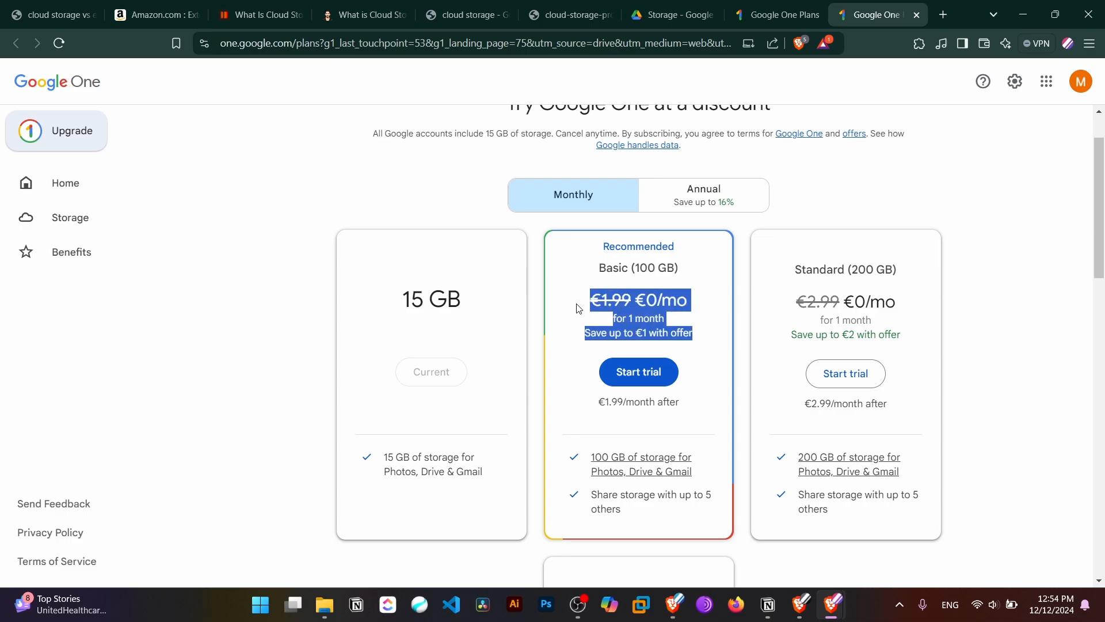
click(597, 321)
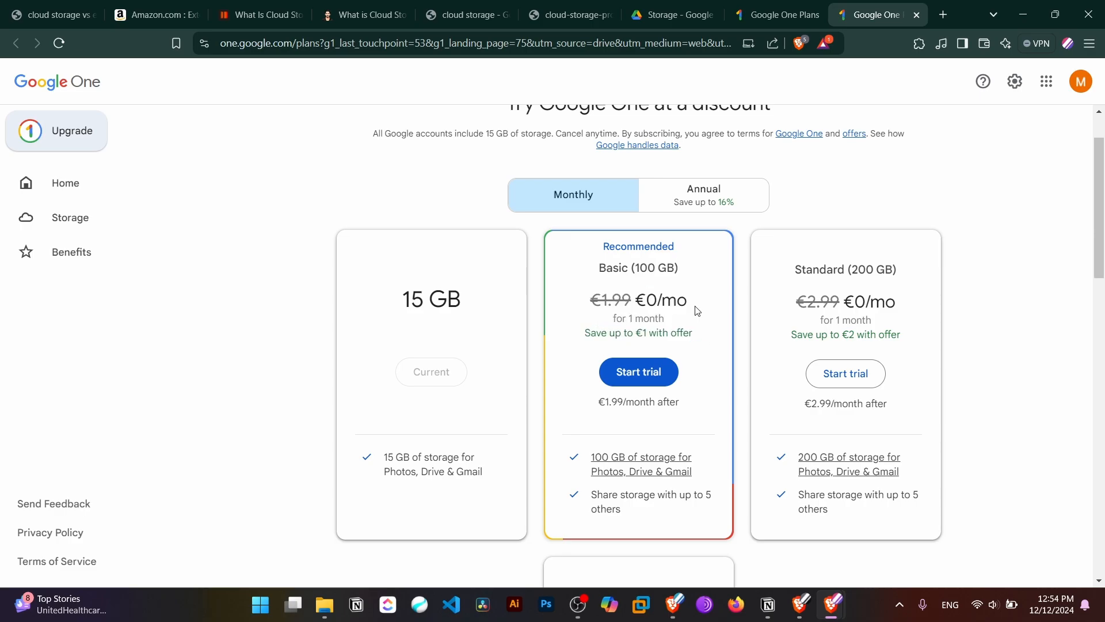
Examine the Standard (200 GB) plan's trial offer and monthly price on the Google One plans page
scroll(841, 308, down, 3)
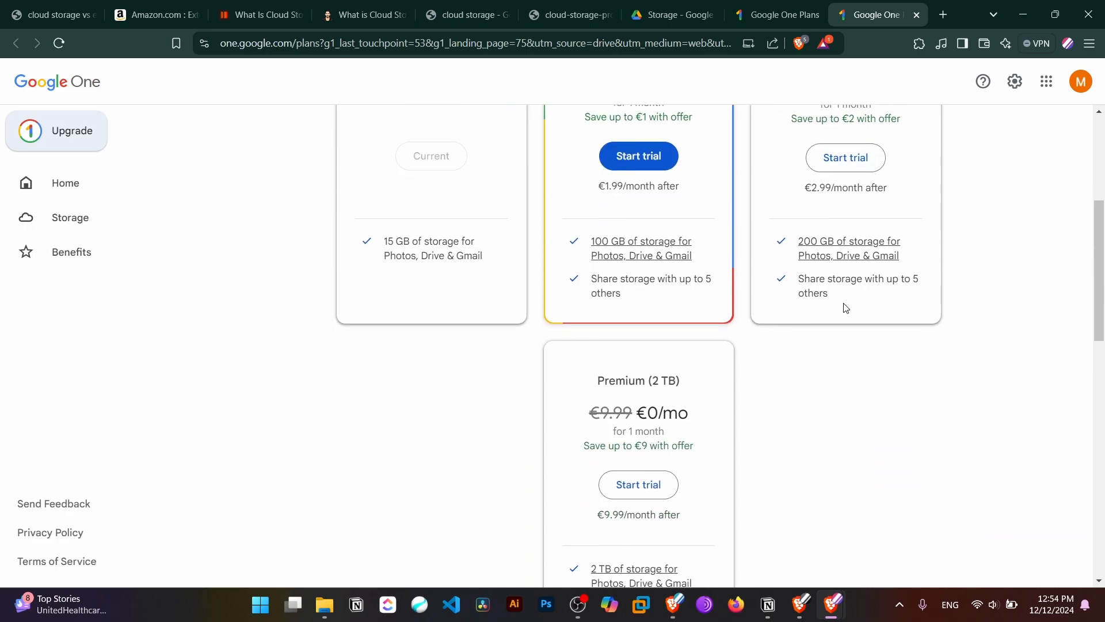
scroll(828, 305, up, 2)
scroll(827, 306, up, 1)
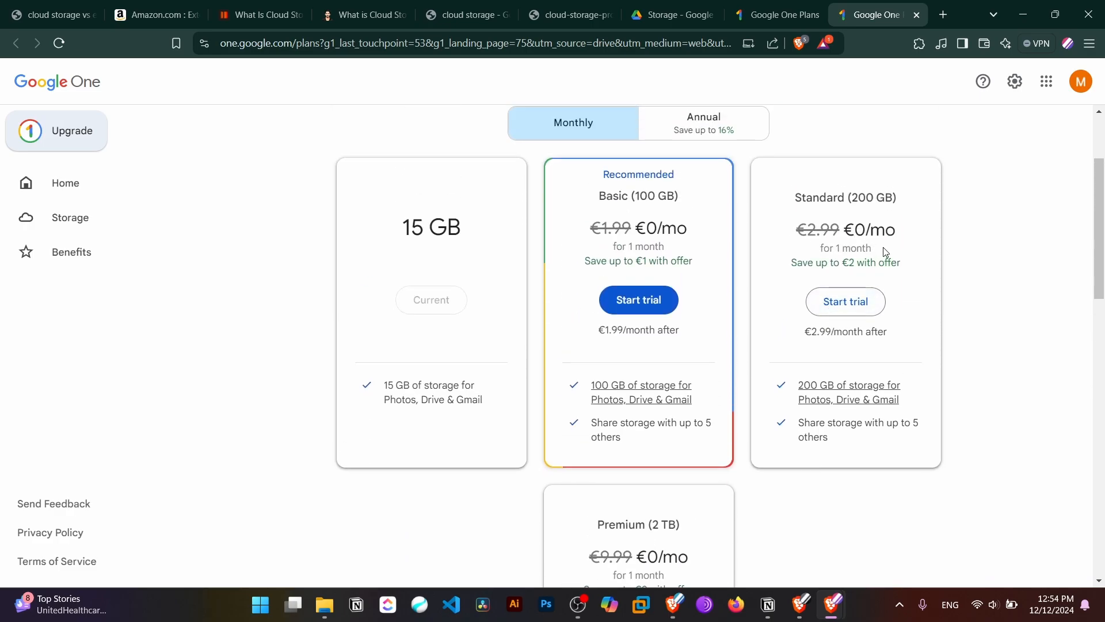
drag(899, 198, 784, 205)
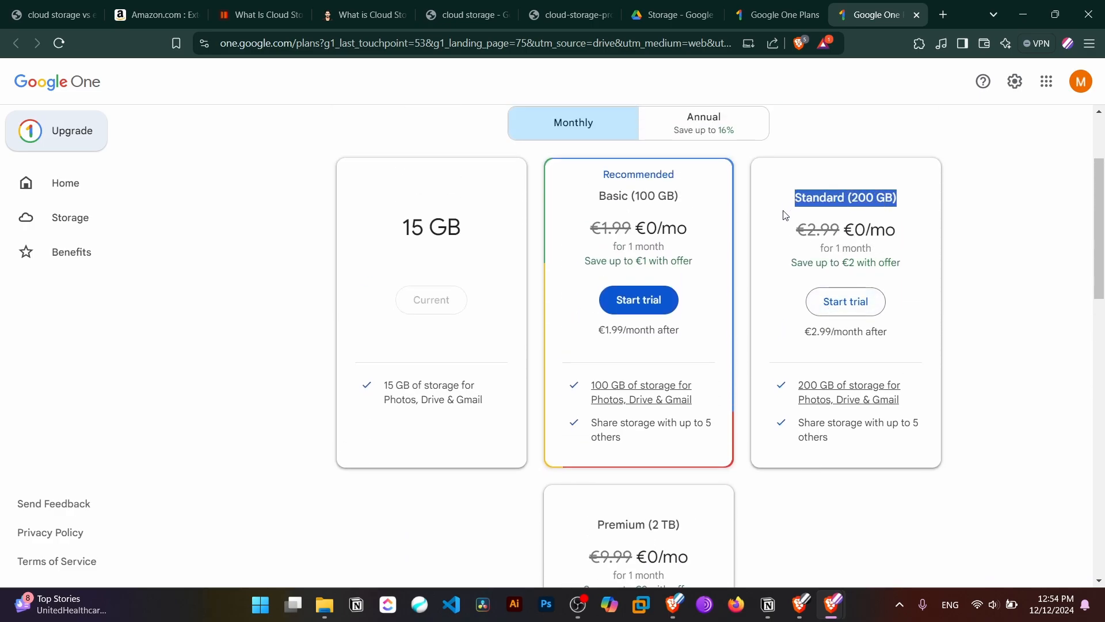
click(788, 260)
drag(792, 310, 778, 307)
click(778, 316)
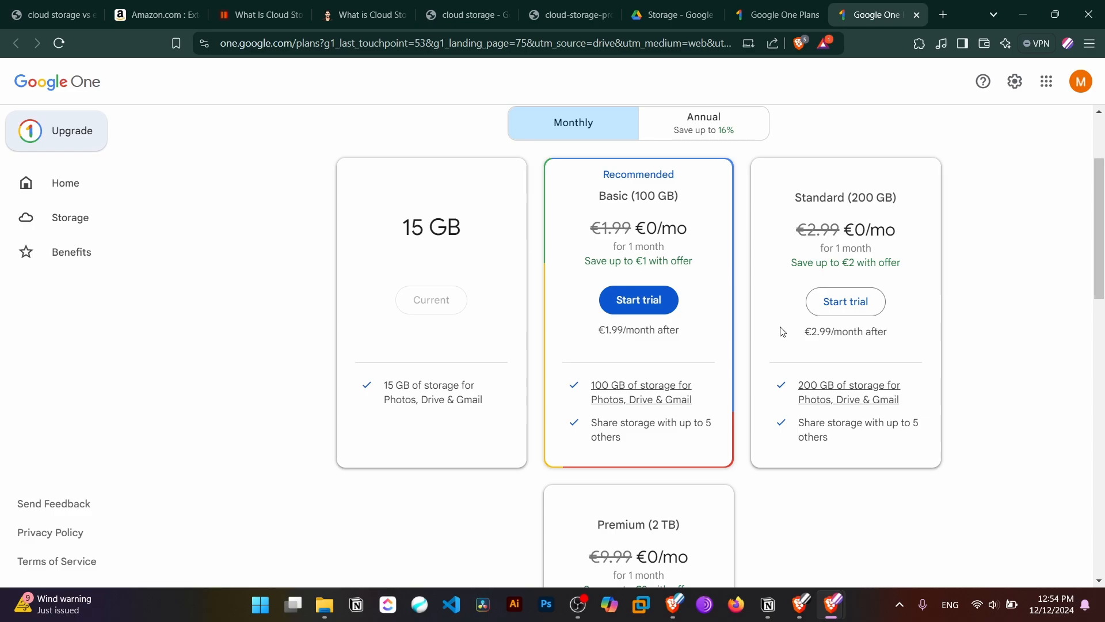
Examine the Premium (2 TB) plan's trial offer and monthly price after the trial
scroll(783, 332, down, 6)
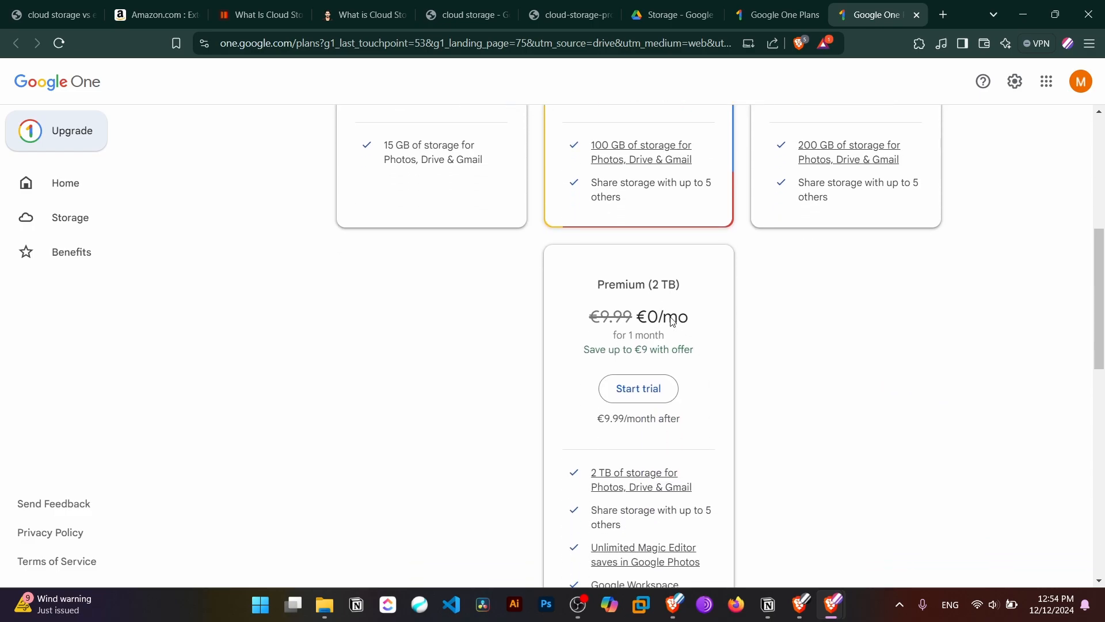
scroll(679, 194, up, 1)
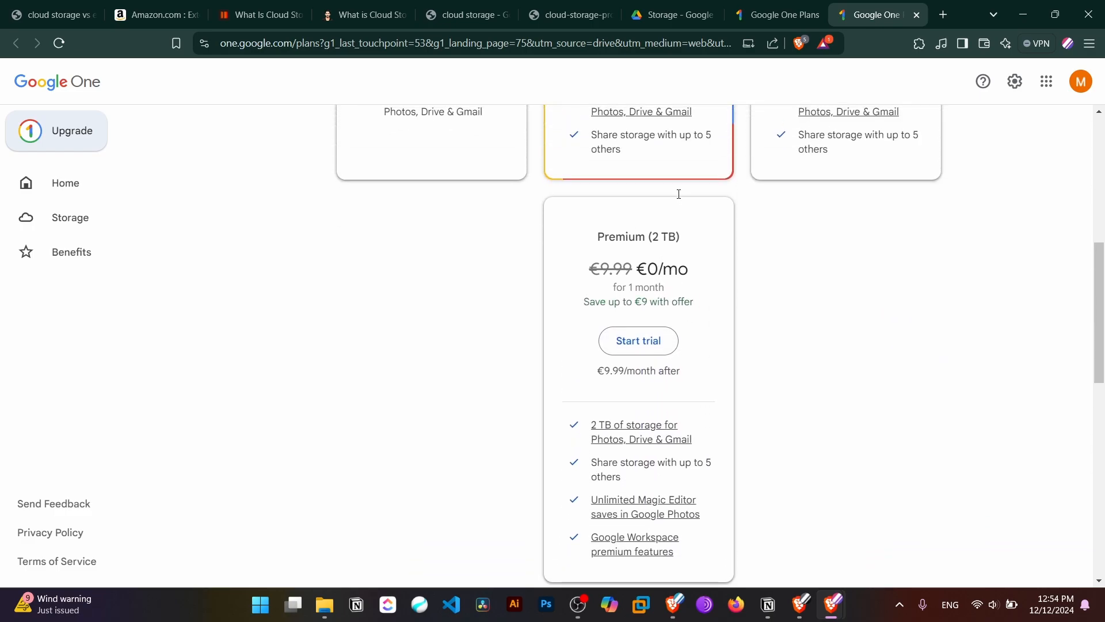
drag(687, 372, 582, 372)
click(654, 389)
Switch the Google One plans to annual billing and examine the yearly prices of the Basic, Standard and Premium plans
scroll(770, 339, up, 4)
scroll(770, 339, up, 2)
scroll(609, 200, down, 1)
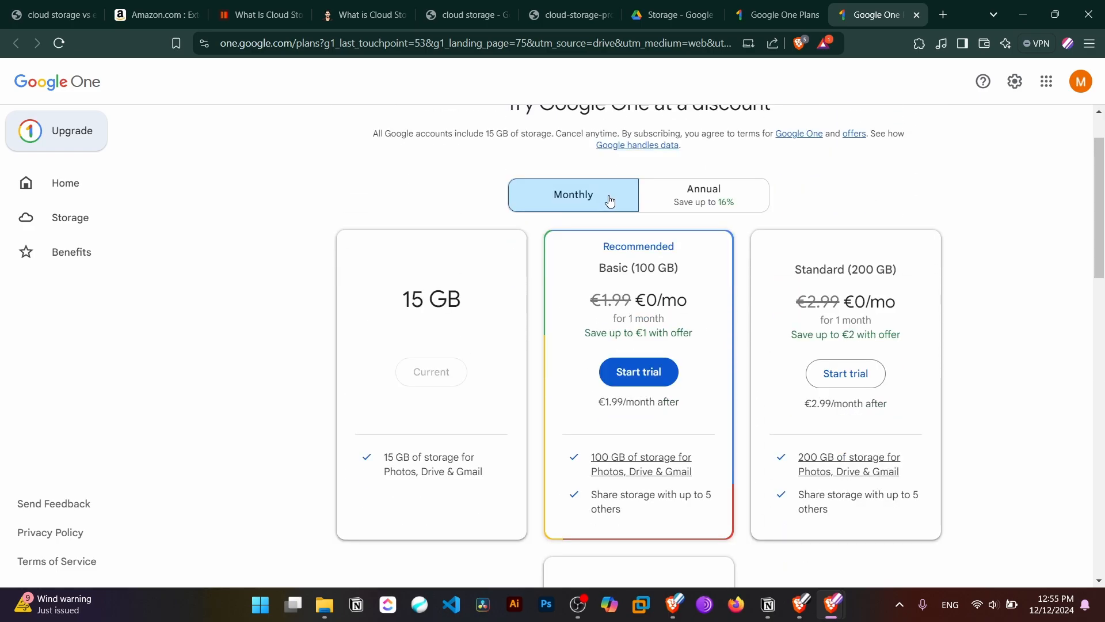
click(727, 198)
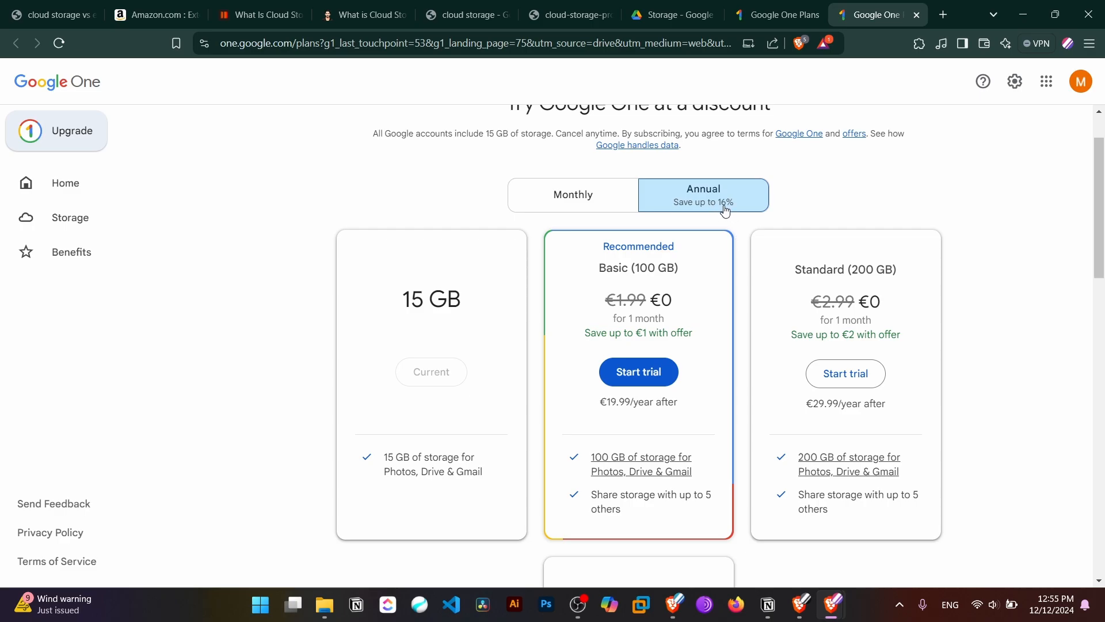
scroll(724, 214, down, 1)
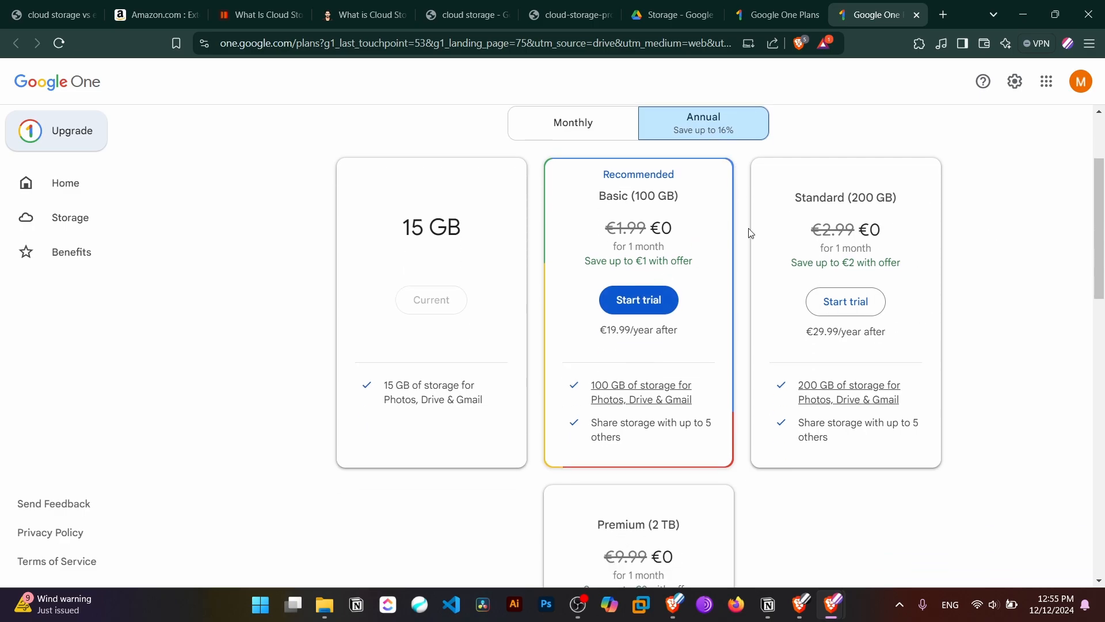
scroll(702, 236, down, 2)
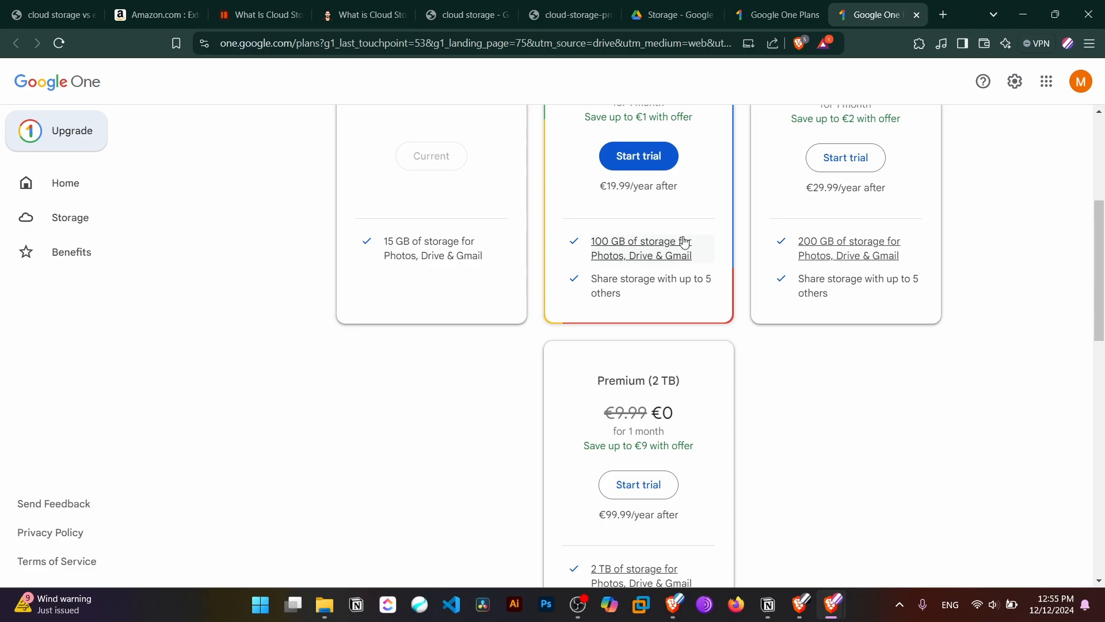
scroll(683, 240, up, 2)
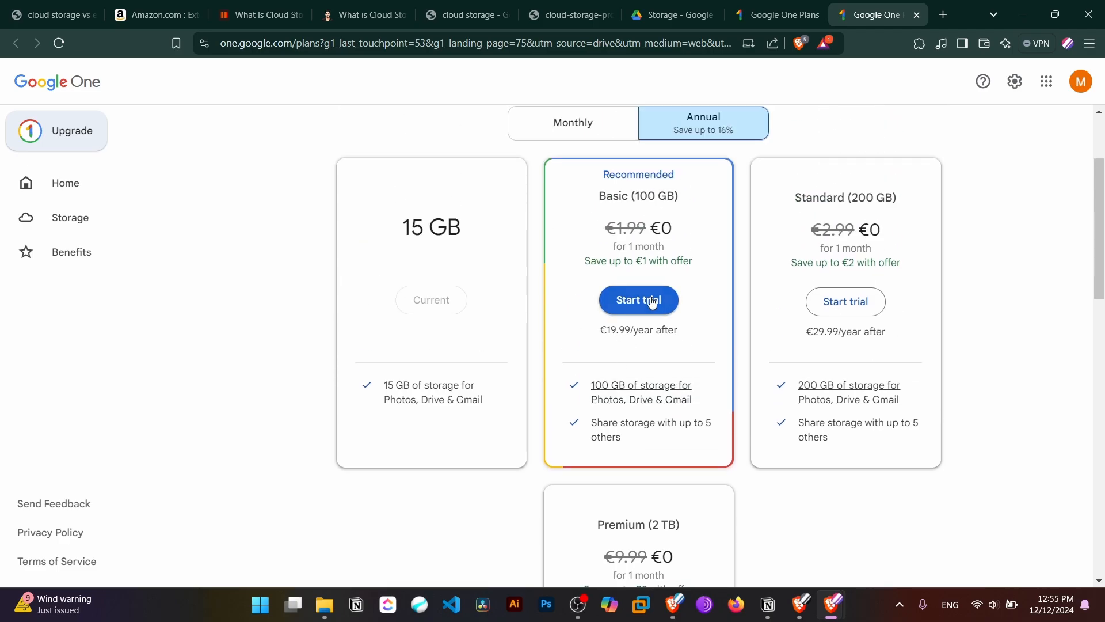
Return to the open Google Drive page and show the My Drive folder
click(749, 13)
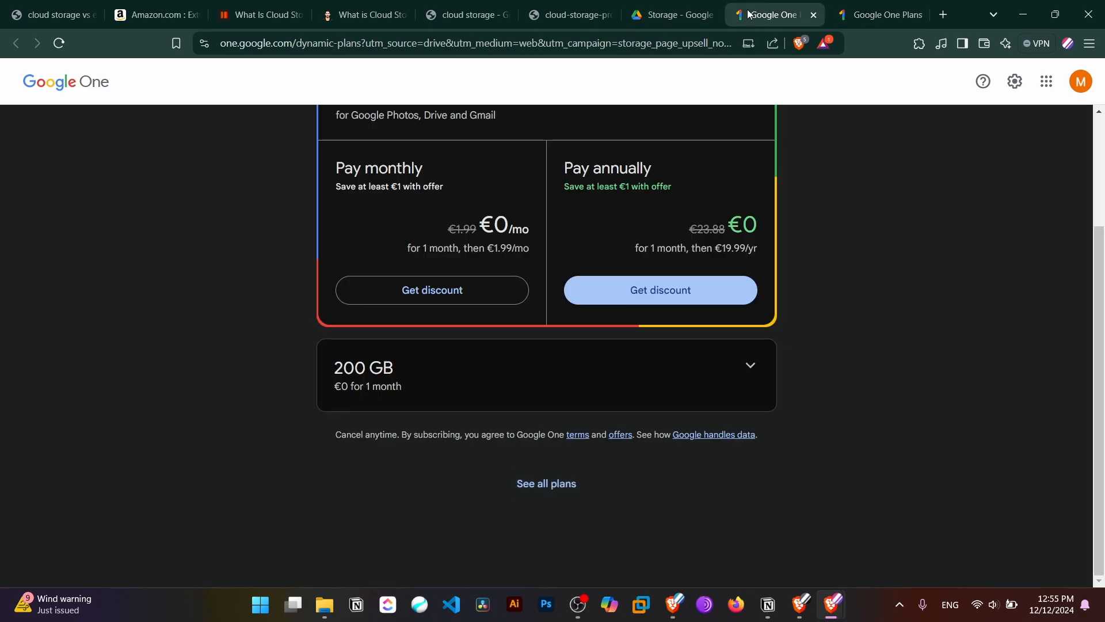
click(685, 13)
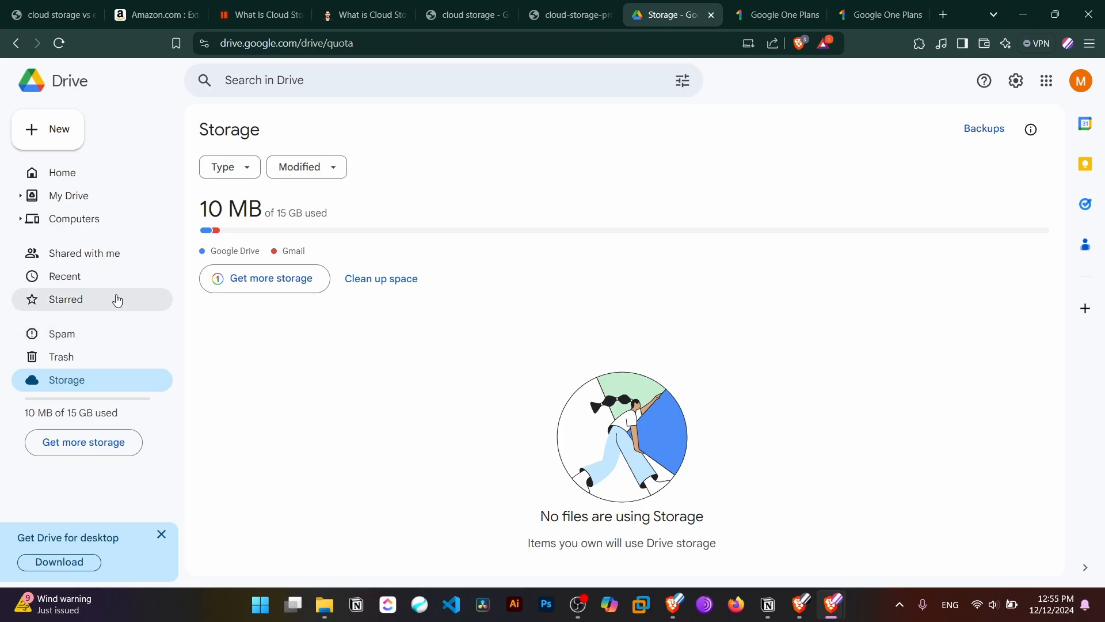
click(121, 201)
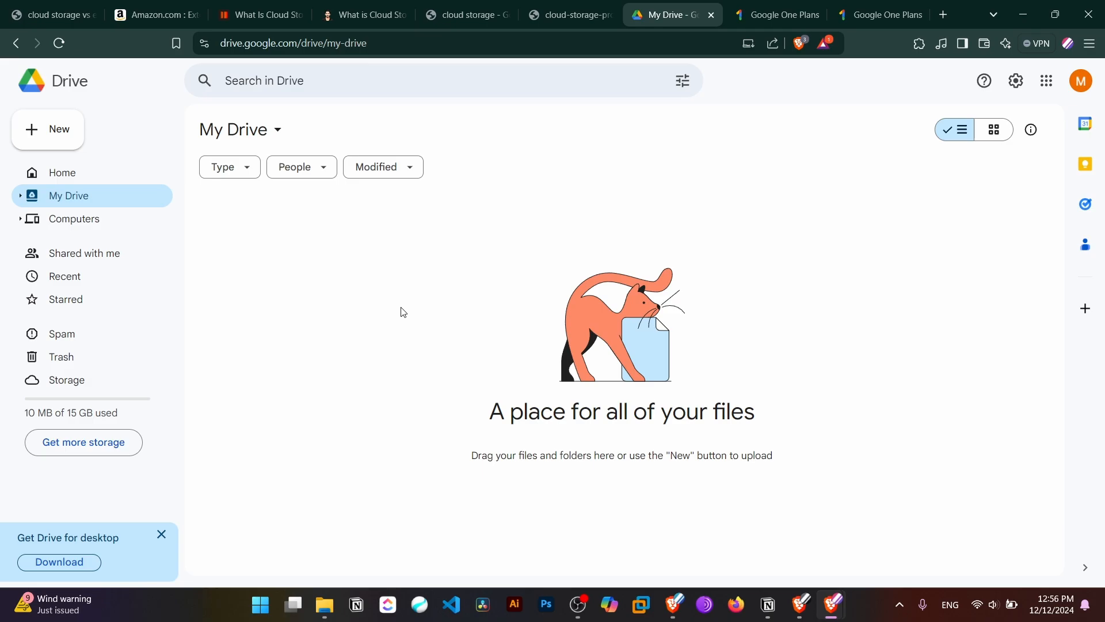
Switch to File Explorer and create a Microsoft Word document named "Test Document" in the Desktop's Upload folder
key(alt+Tab)
right_click(395, 284)
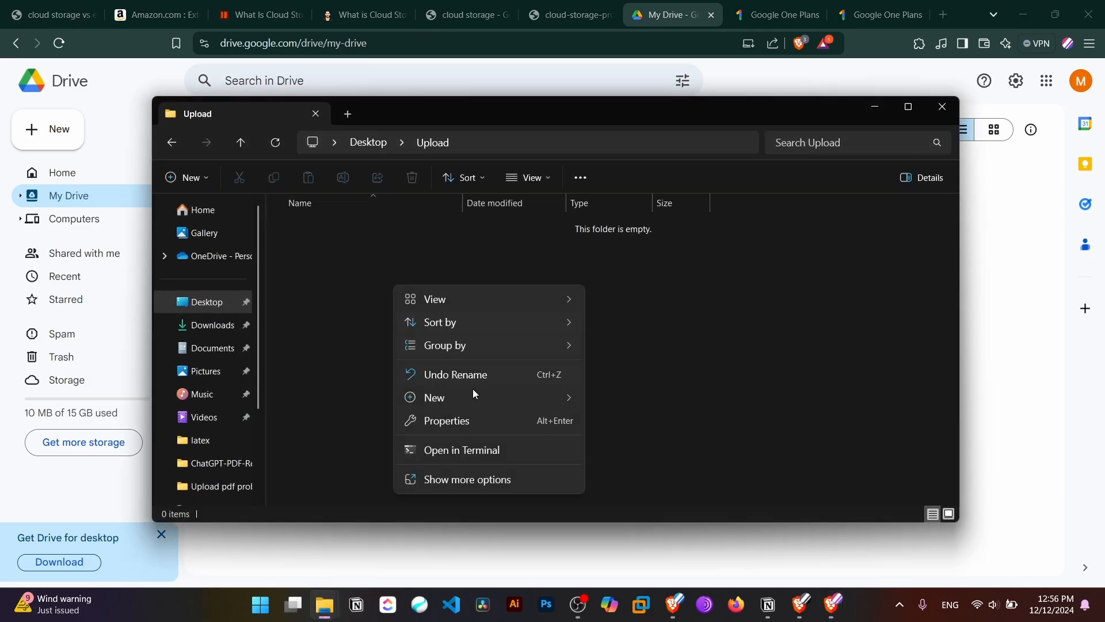
click(472, 478)
mouse_move(473, 476)
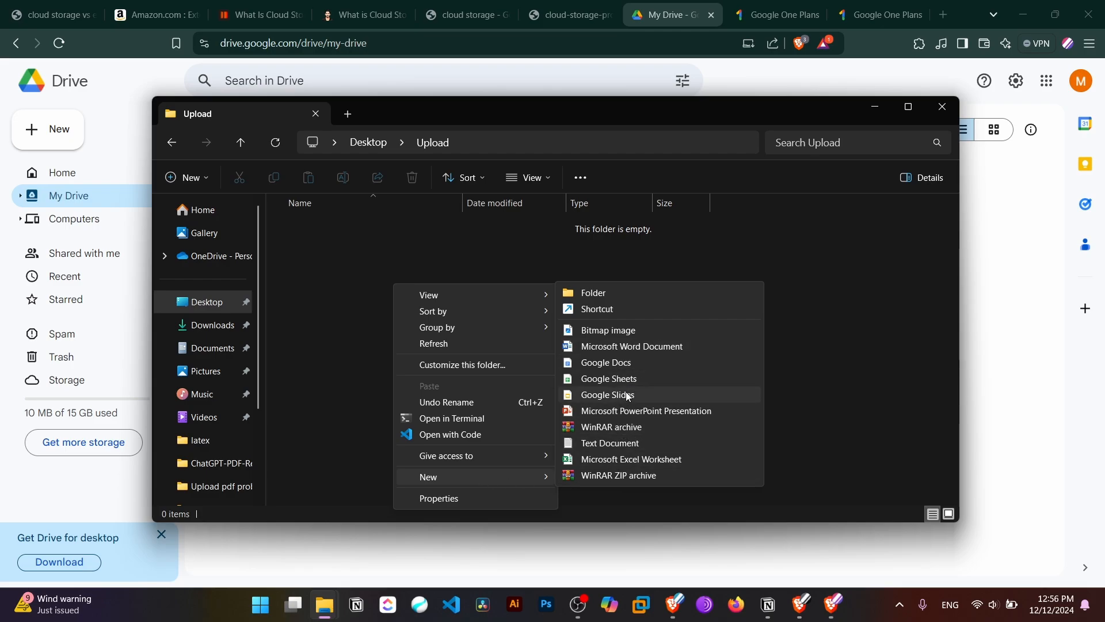
click(639, 347)
text(Te)
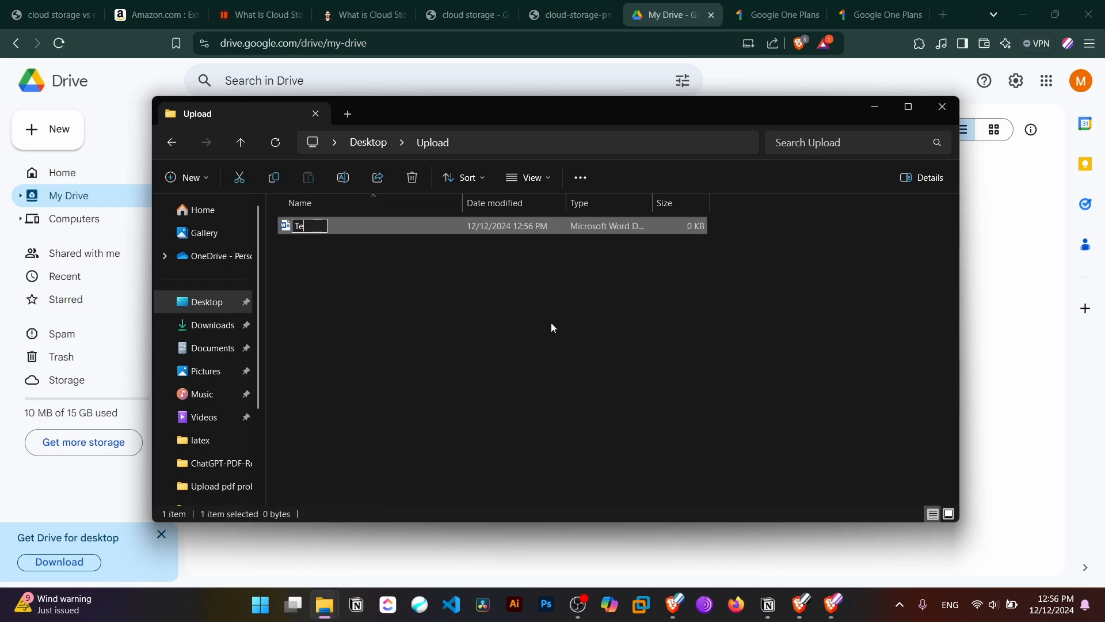
text(st Document)
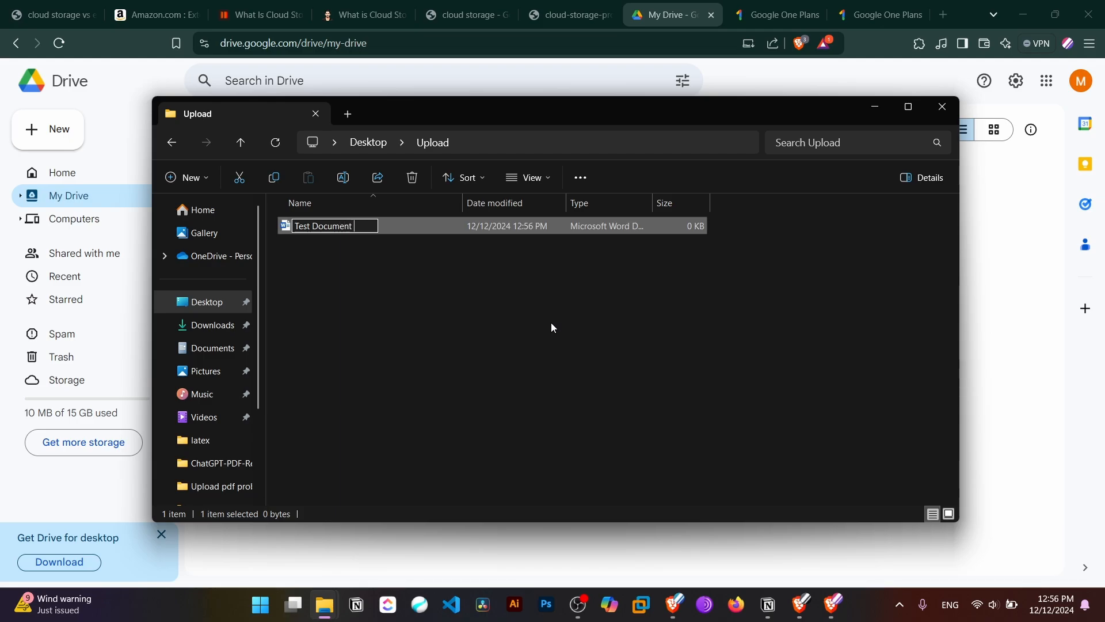
key(Return)
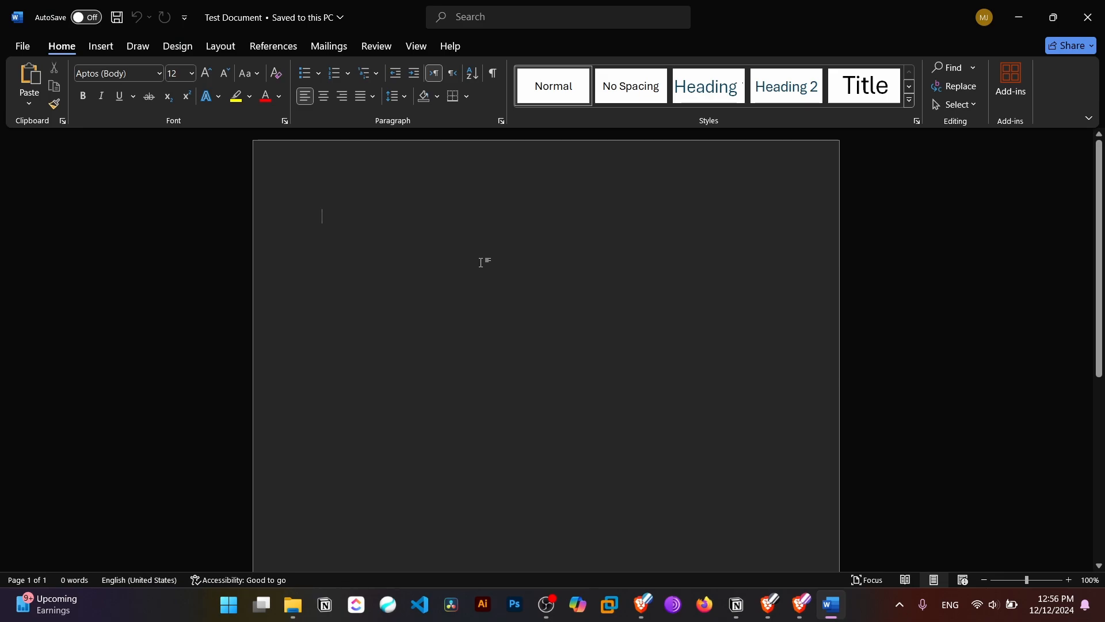
Write "This is a test document." in the Test Document file in Word and save it
text(This is a t)
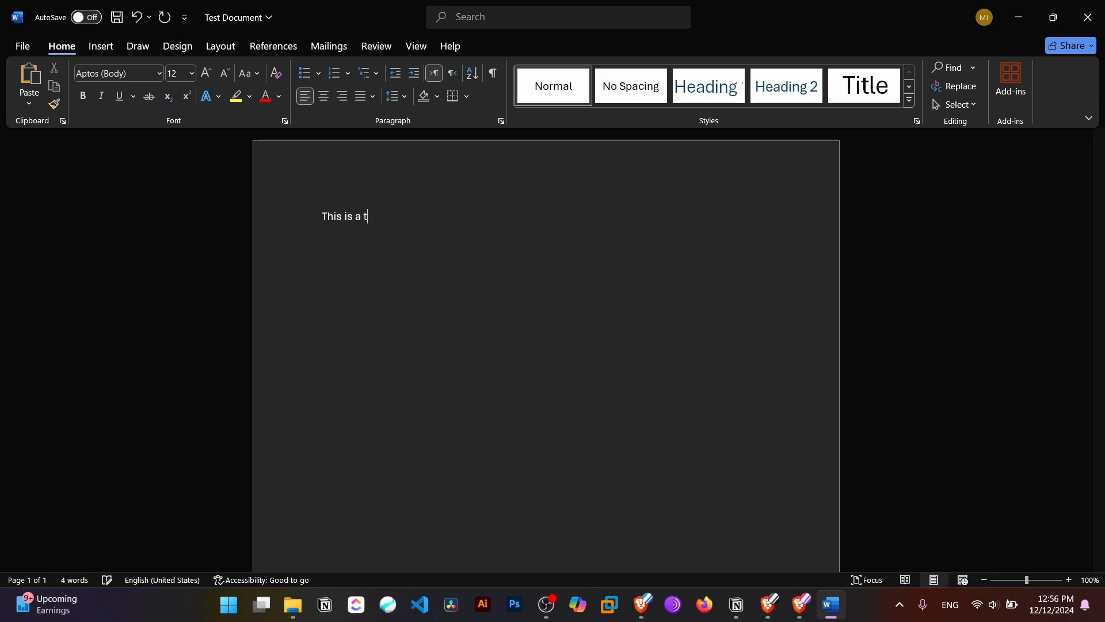
text(est document.)
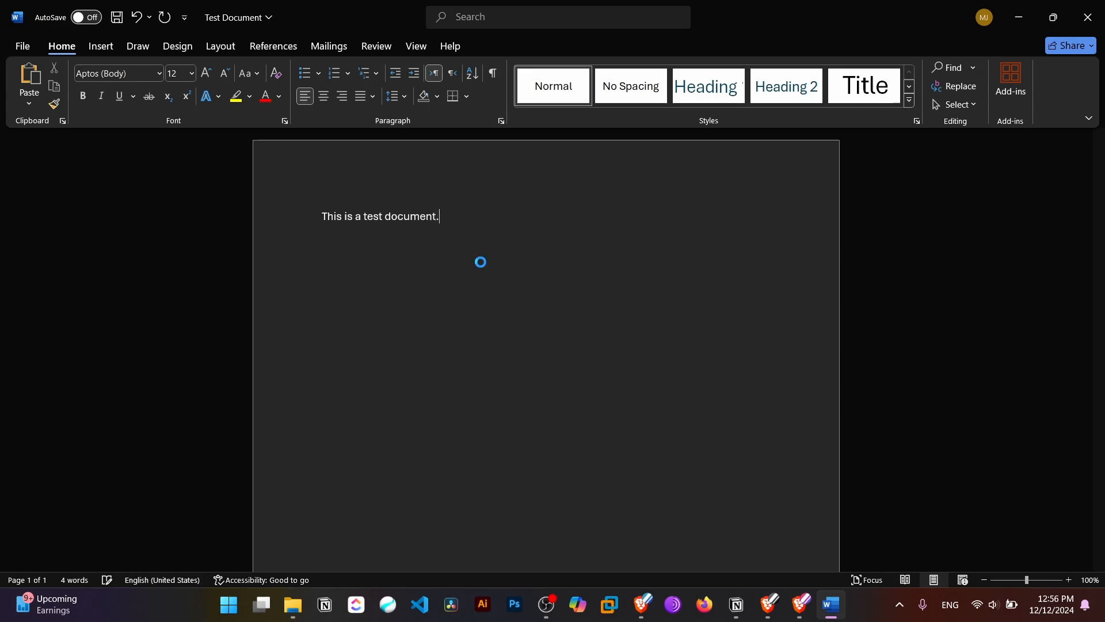
key(ctrl+s)
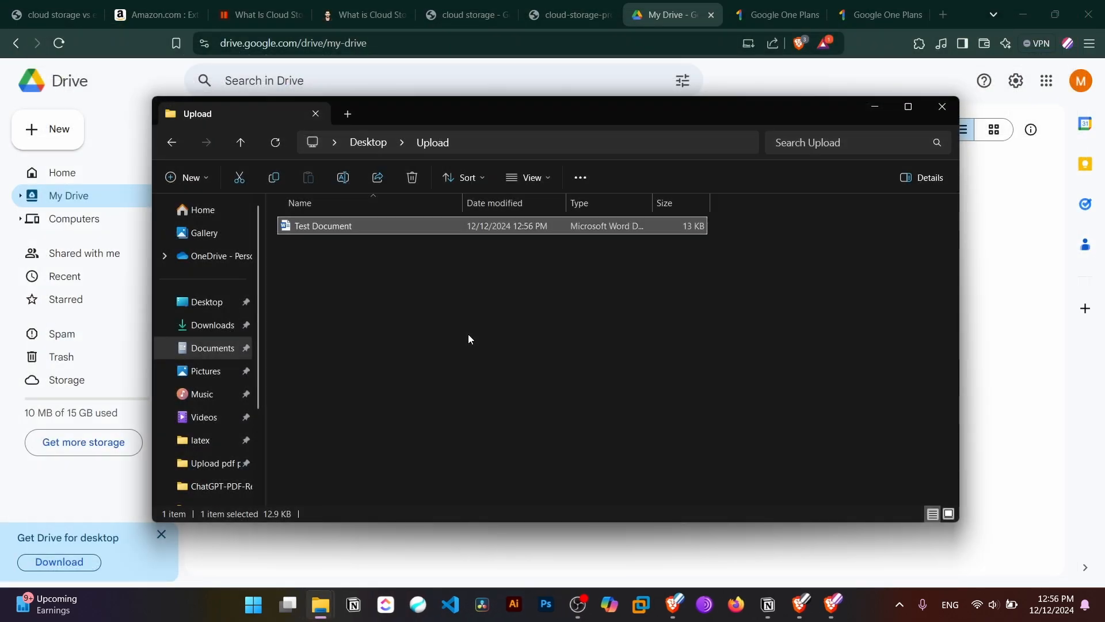
Upload the Test Document file from the local Upload folder to My Drive
click(468, 334)
drag(447, 117, 822, 131)
drag(714, 237, 275, 399)
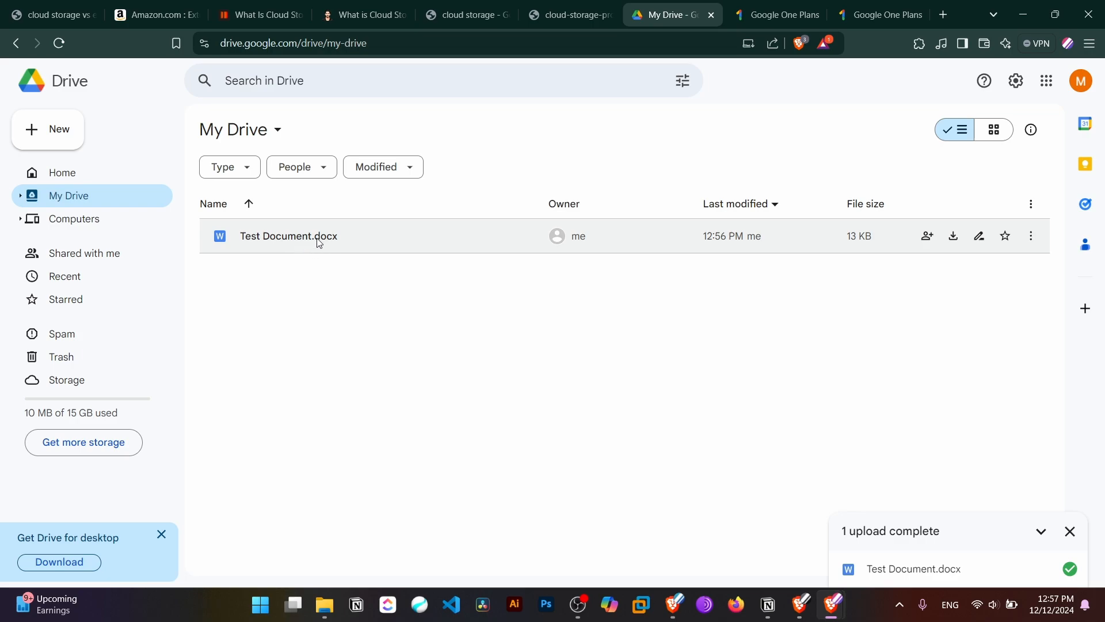
Examine the file actions and the available Open with apps for Test Document.docx in My Drive
click(320, 242)
right_click(319, 243)
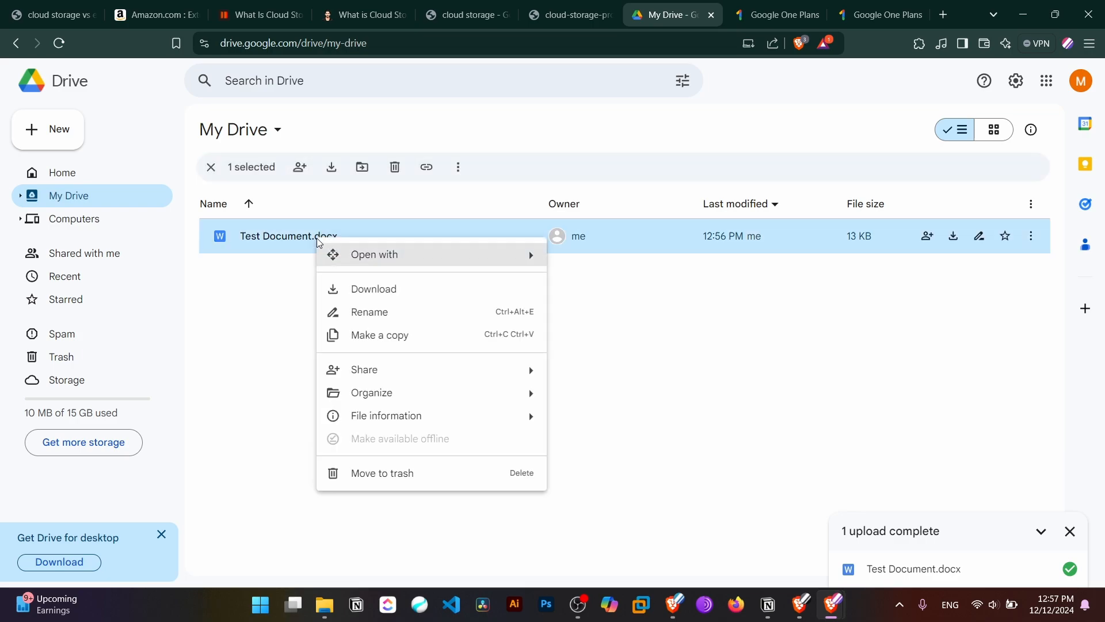
mouse_move(422, 255)
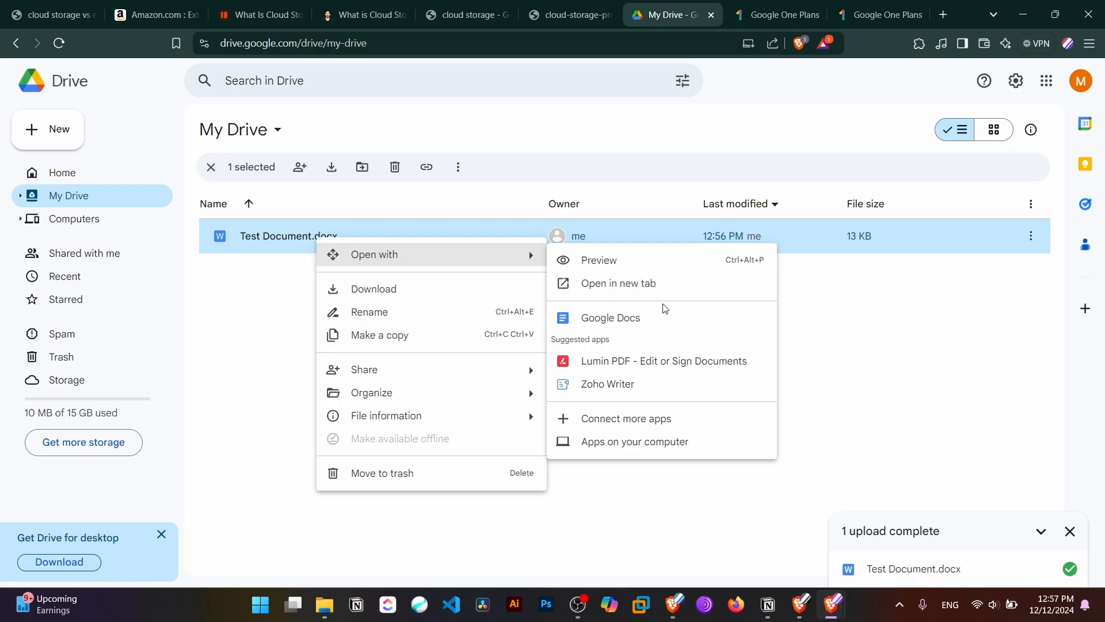
click(230, 321)
Open Test Document.docx from My Drive in Google Docs and dismiss the Office editing welcome message
click(305, 241)
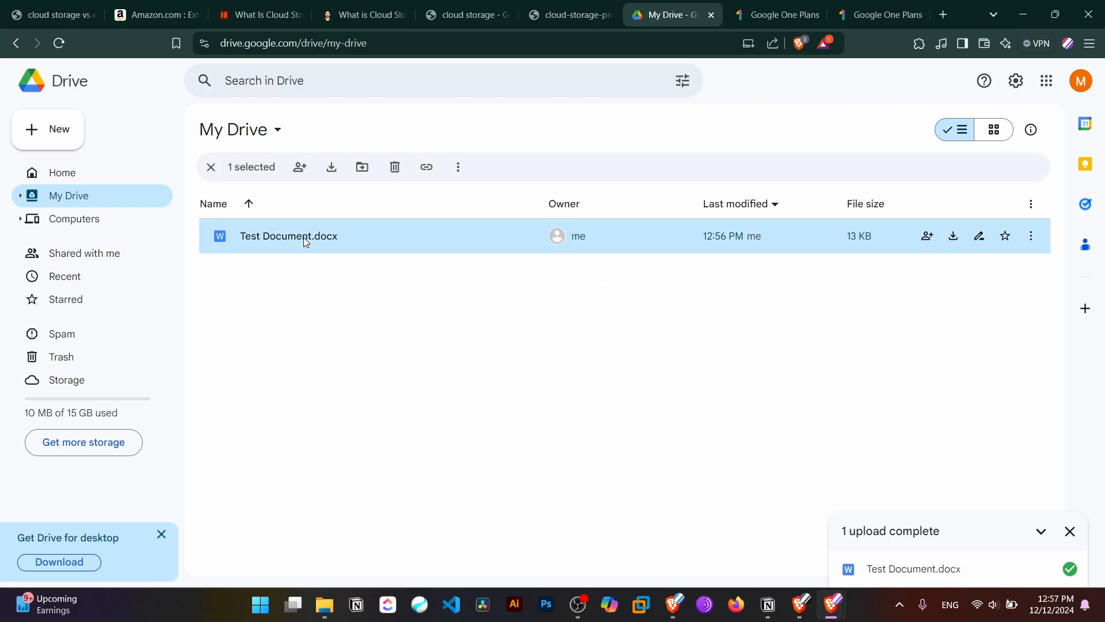
double_click(305, 242)
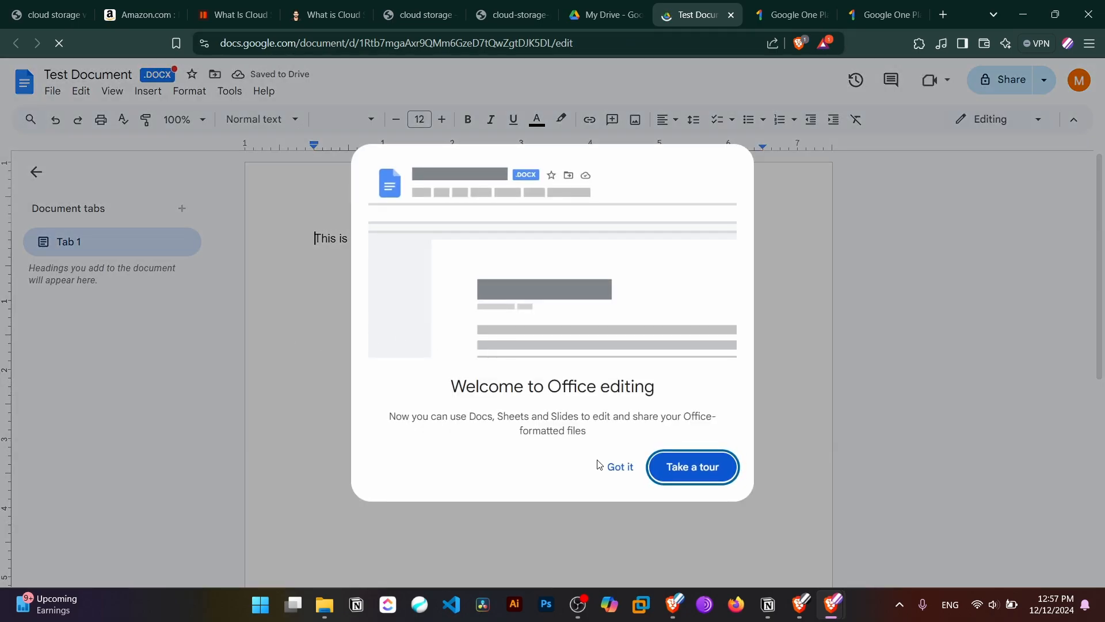
click(615, 467)
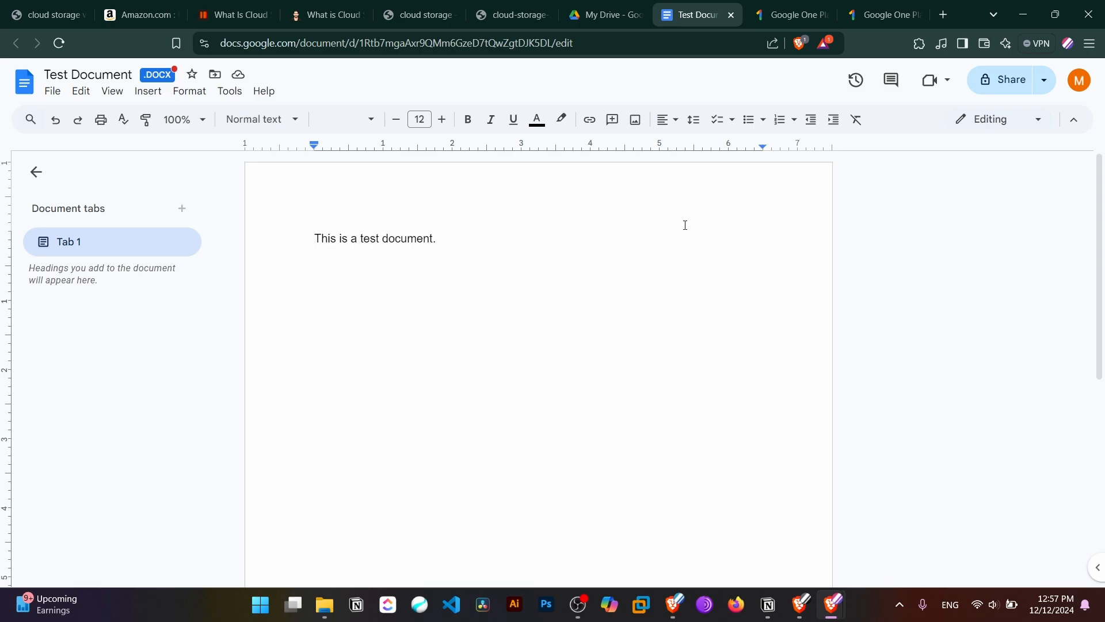
Add the line "This text is from google docs." below the existing text in the online Test Document
click(518, 250)
click(606, 15)
click(488, 323)
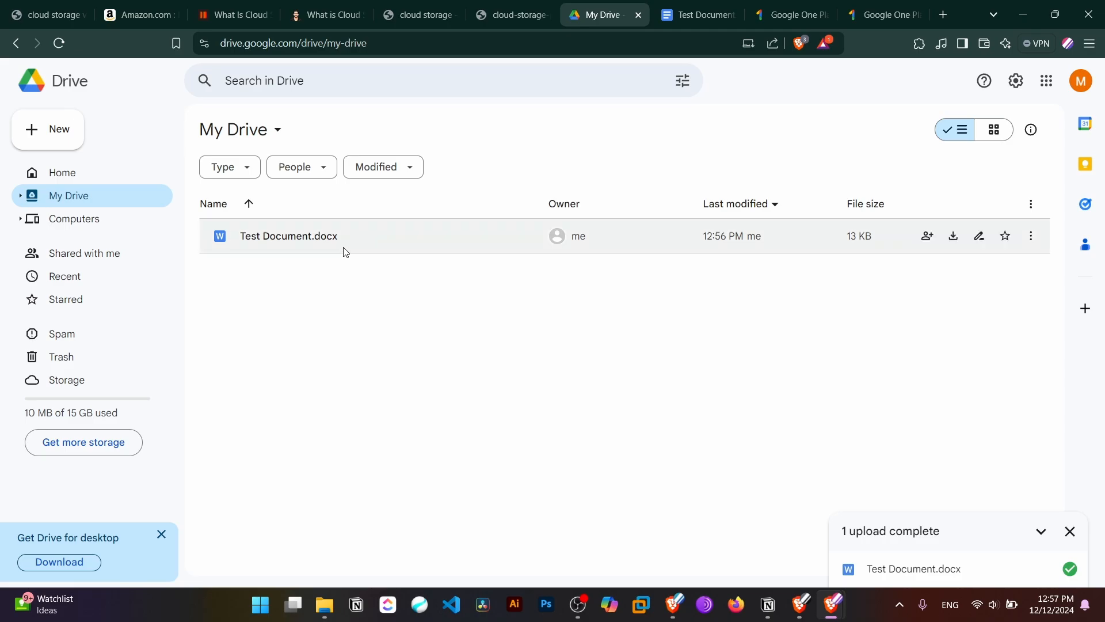
click(754, 5)
click(719, 3)
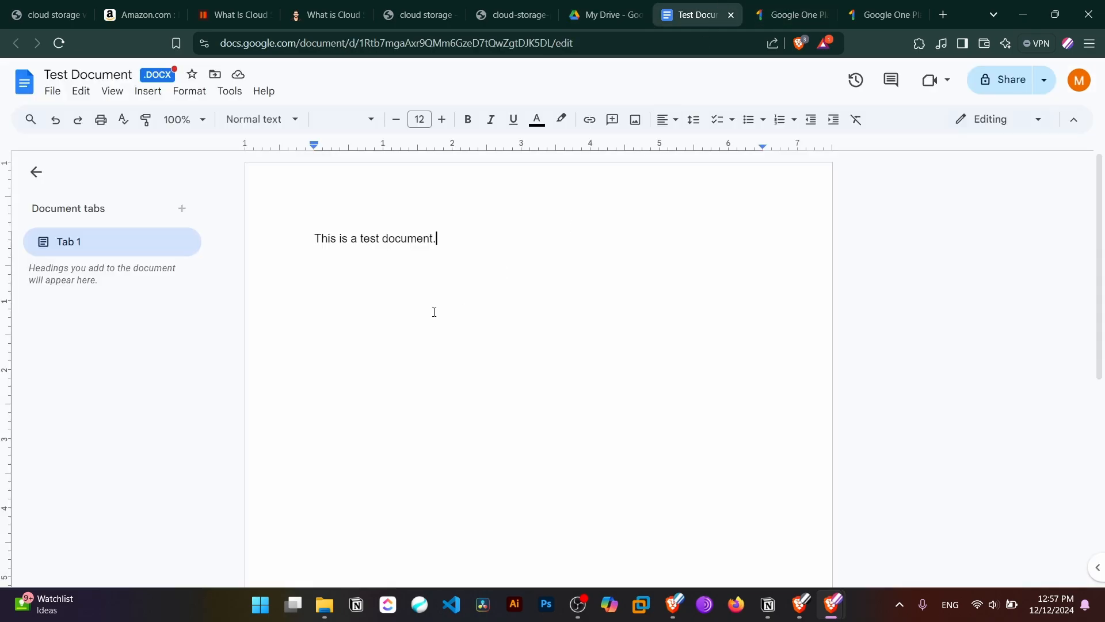
key(Return)
text(Th)
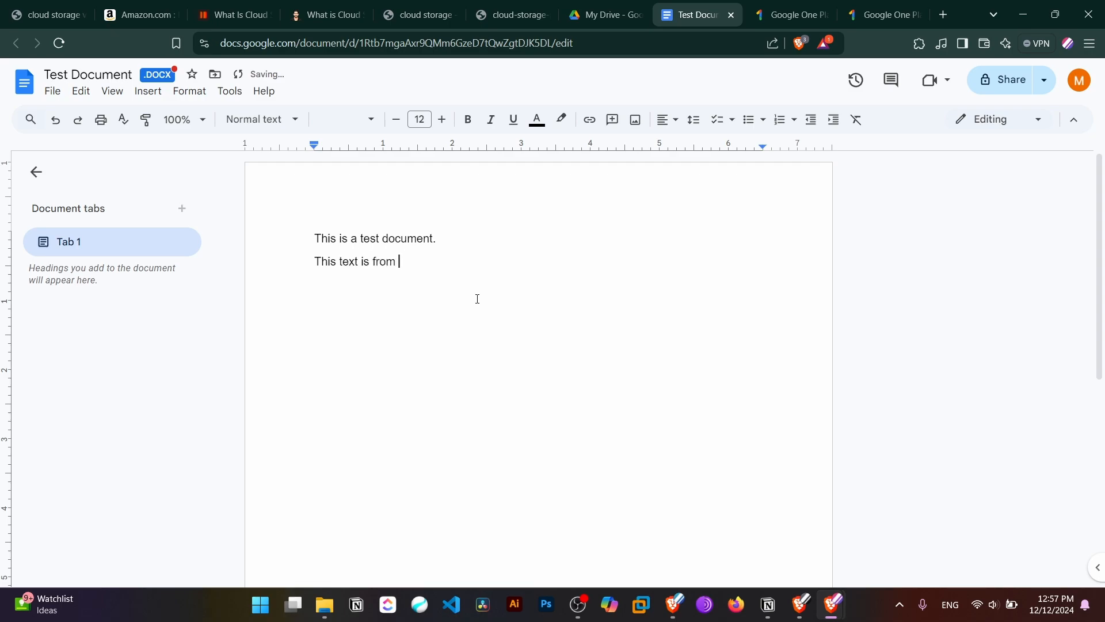
text(is text is from google docs)
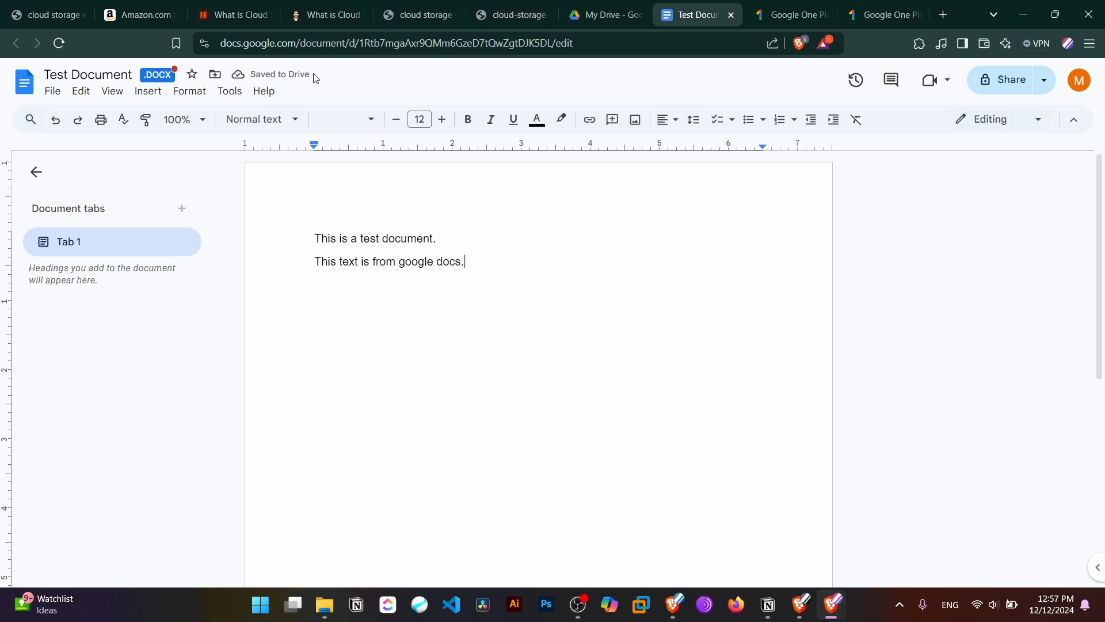
Return to the My Drive page and reload it to refresh the file list
click(540, 11)
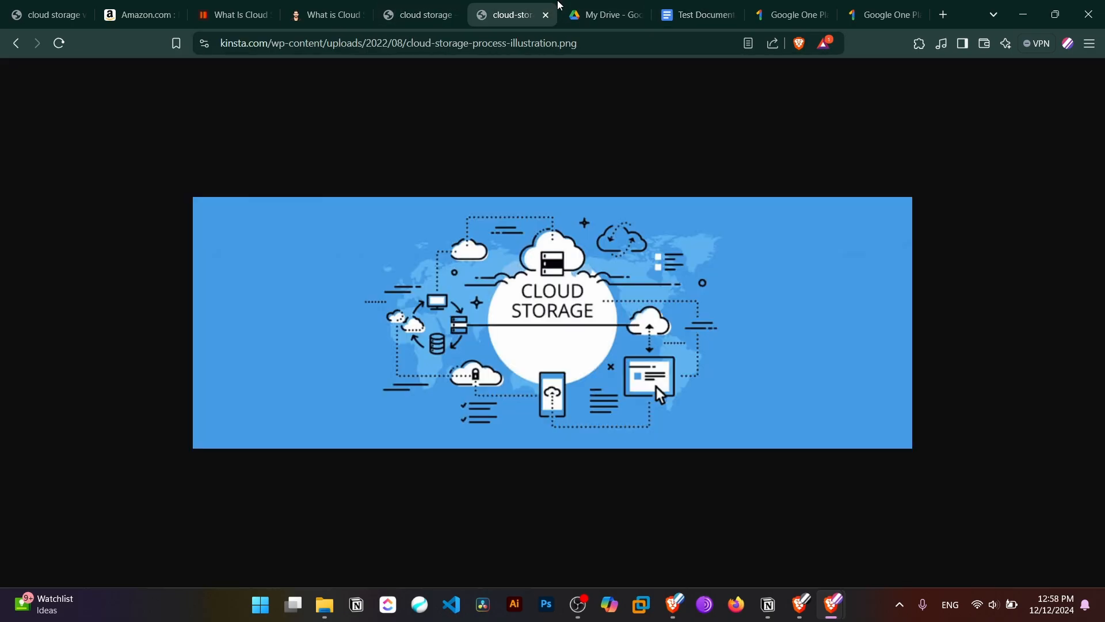
click(578, 11)
click(53, 43)
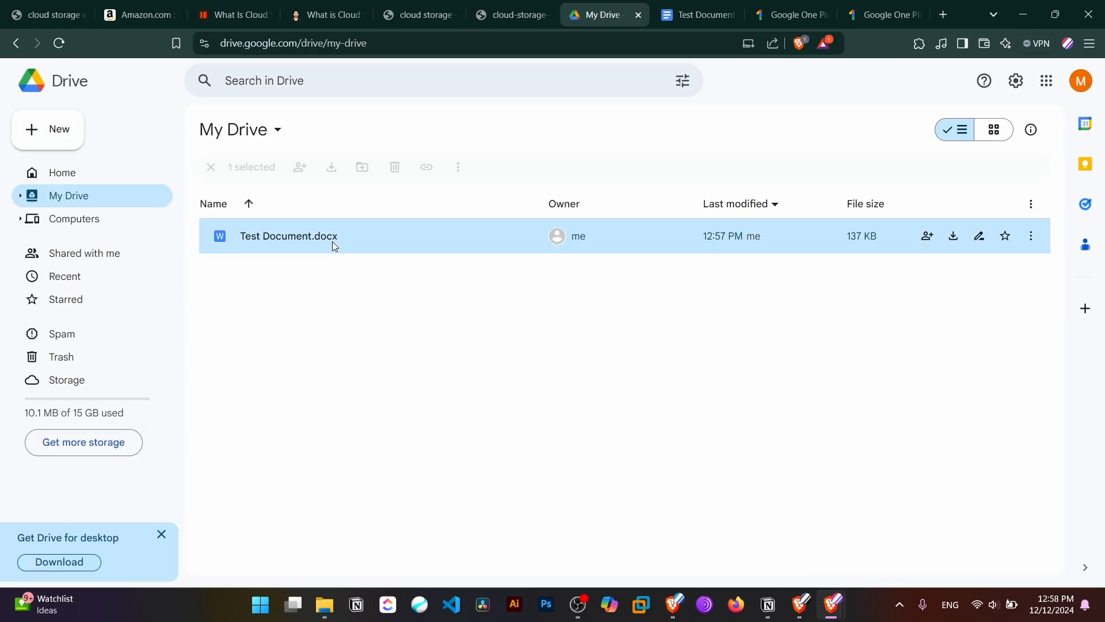
Download Test Document.docx from My Drive to the Desktop's Upload folder under the name "Test Document 1"
right_click(333, 242)
click(437, 302)
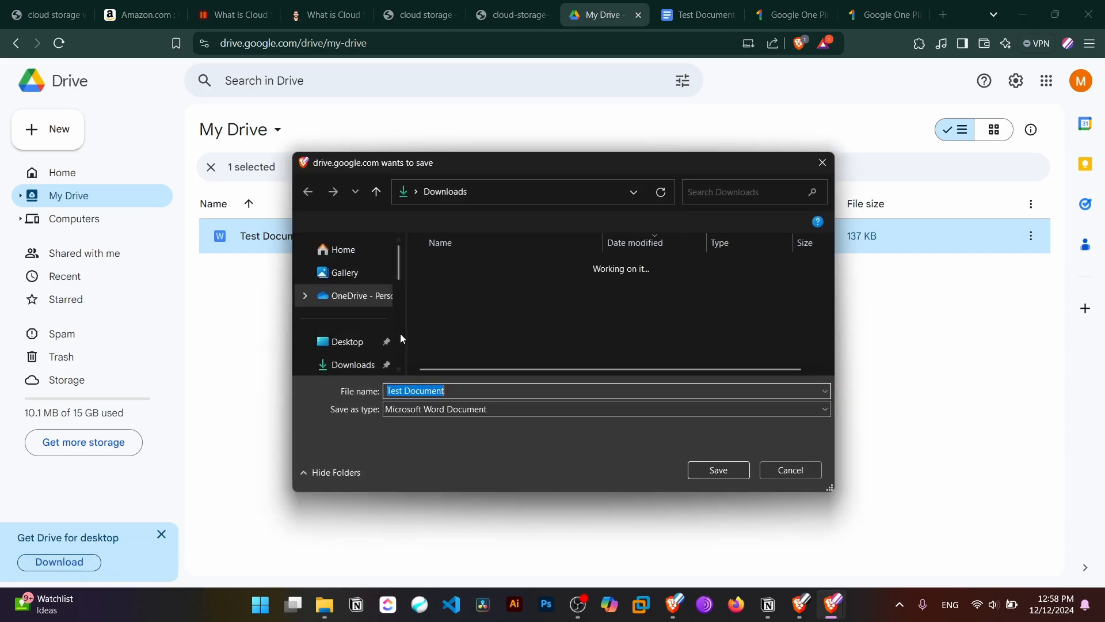
click(455, 390)
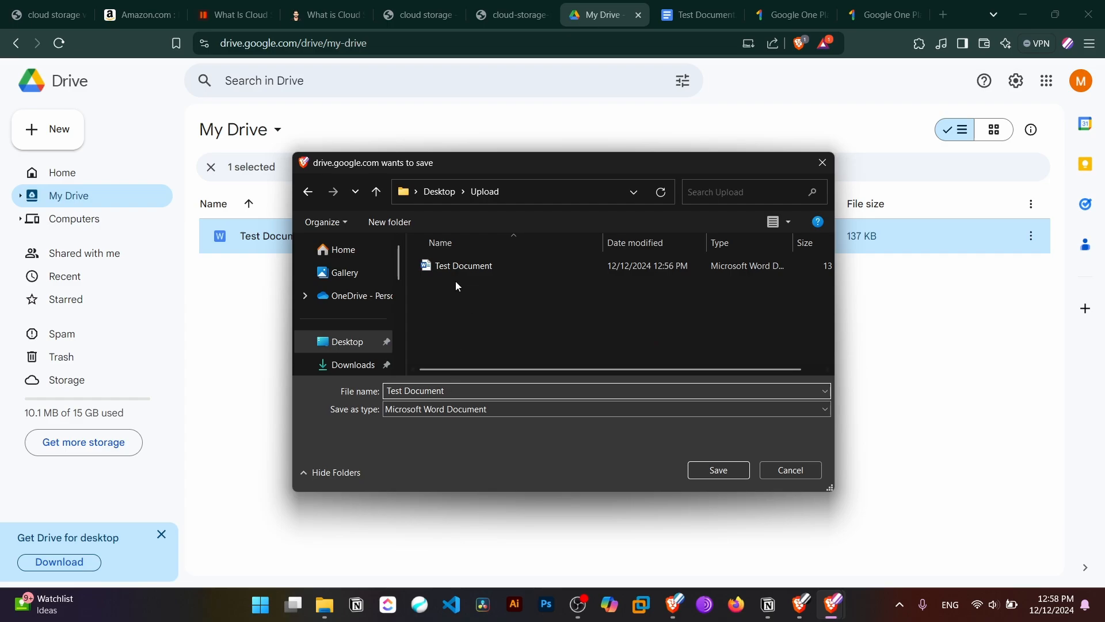
text(1)
click(714, 472)
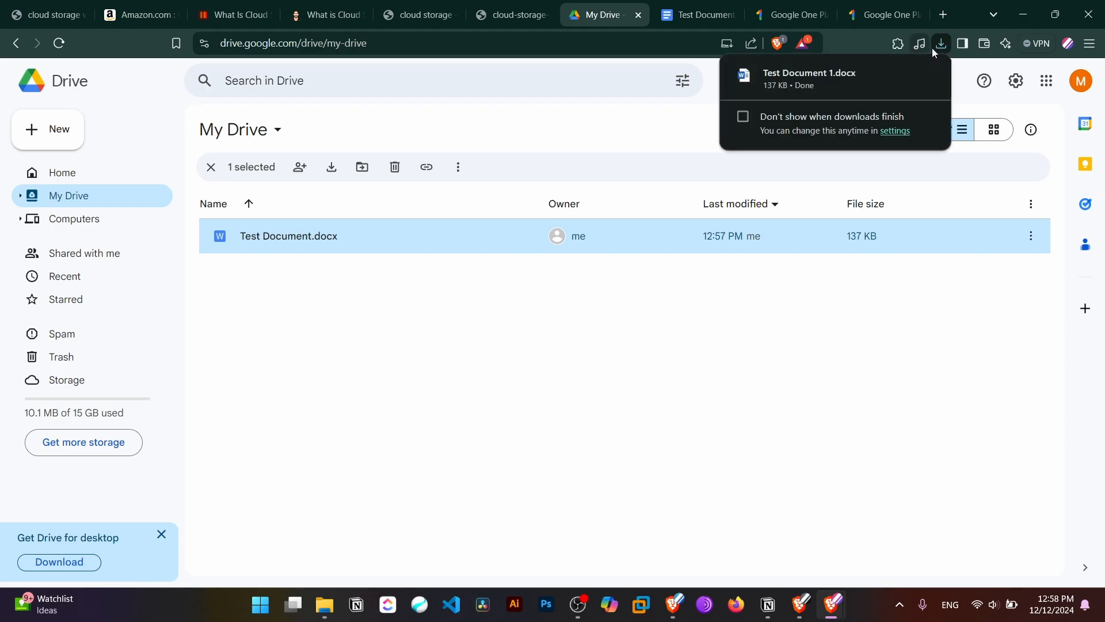
Open the downloaded Test Document 1.docx in Word and highlight the line added in Google Docs
click(803, 85)
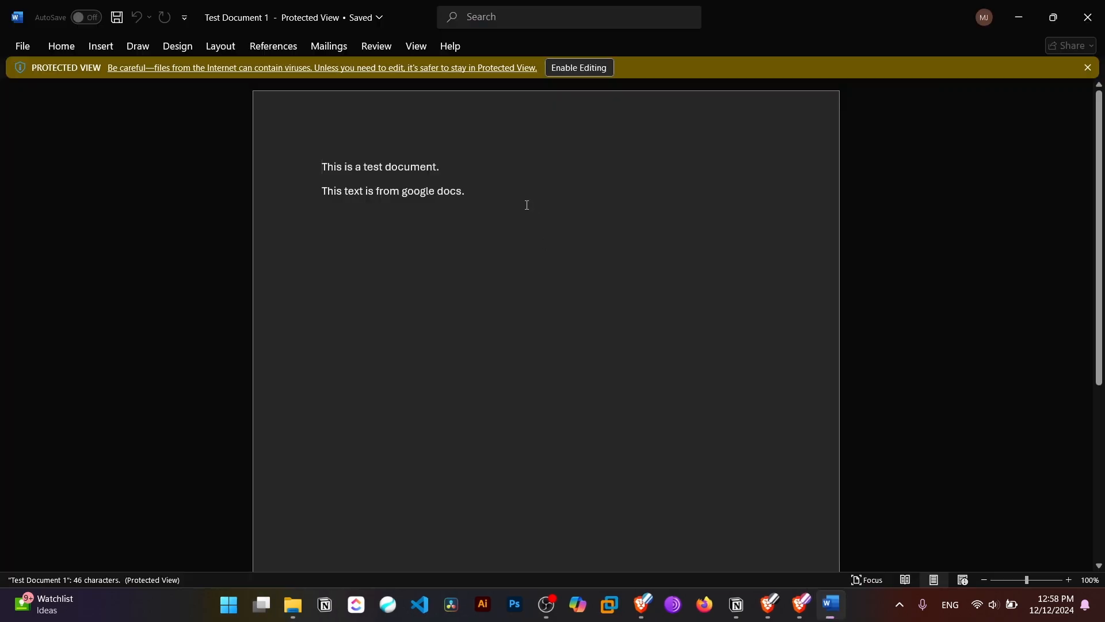
click(286, 196)
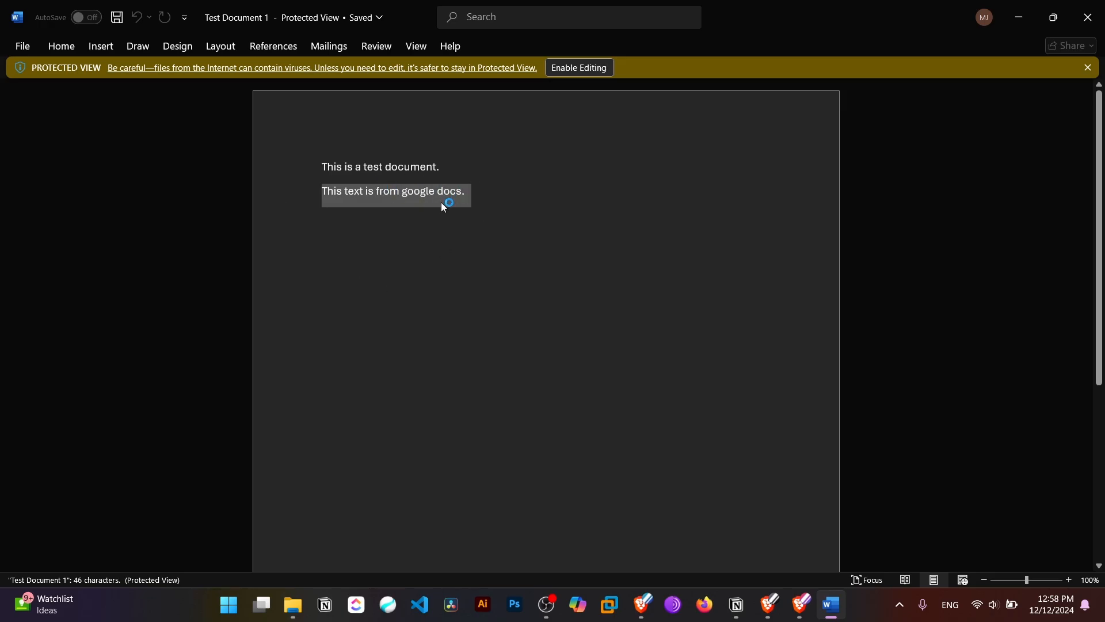
Close the Word document and upload Test Document 1 from the Desktop's Upload folder to My Drive
click(1088, 17)
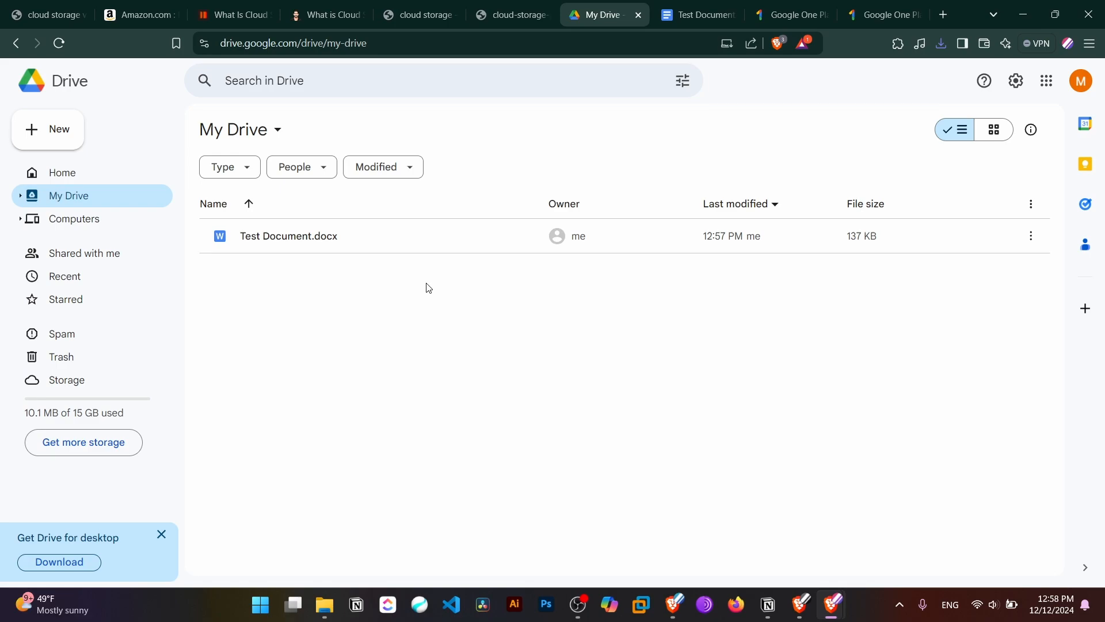
right_click(353, 297)
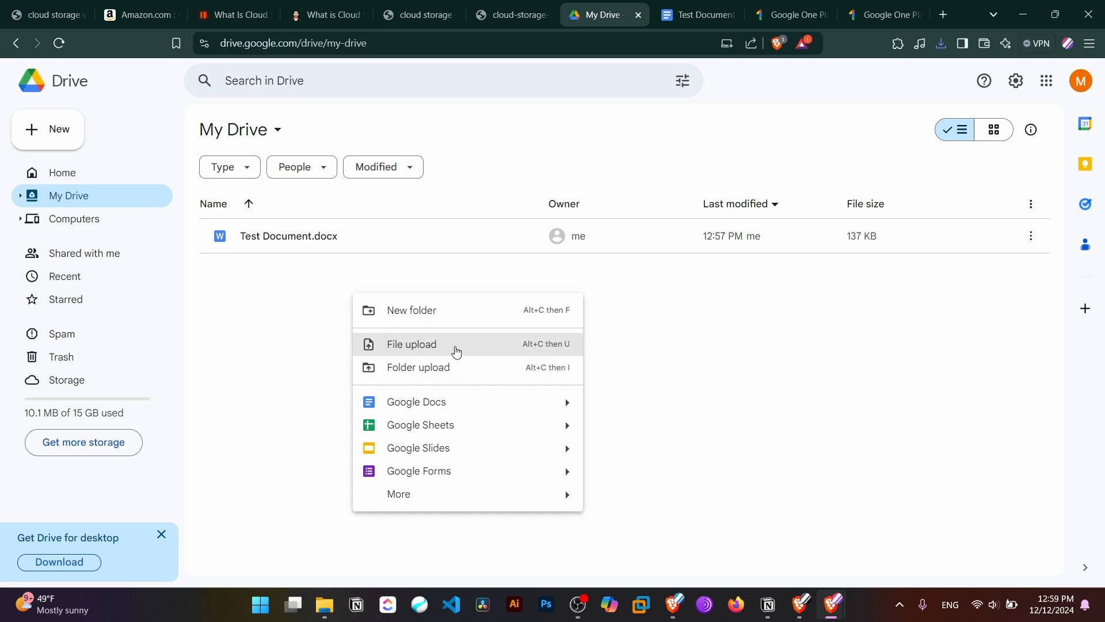
click(456, 351)
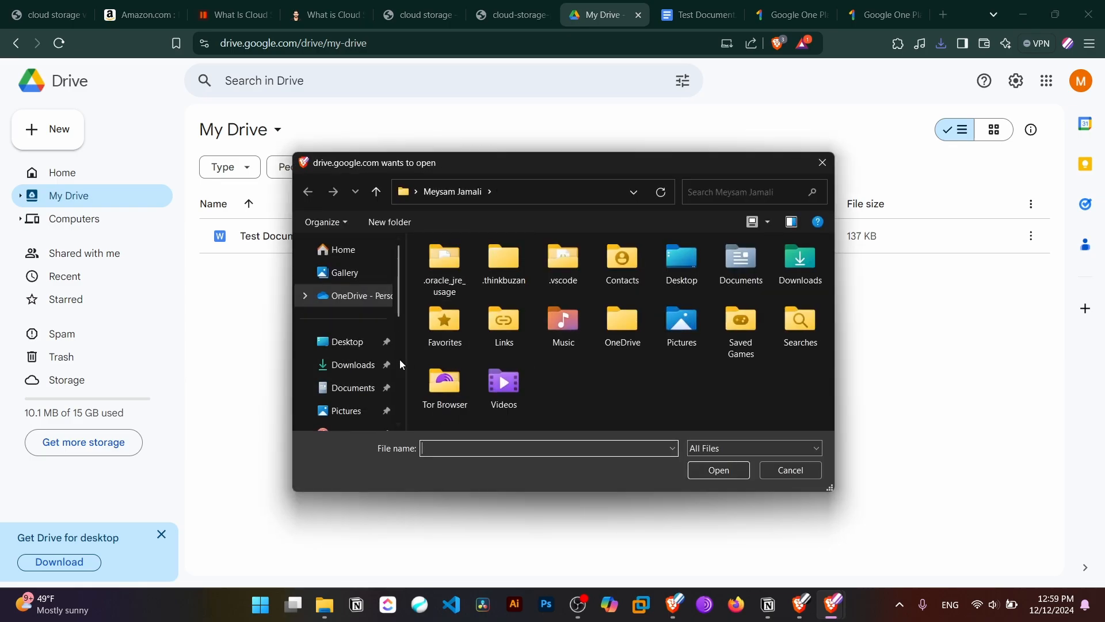
click(362, 345)
scroll(469, 352, down, 1)
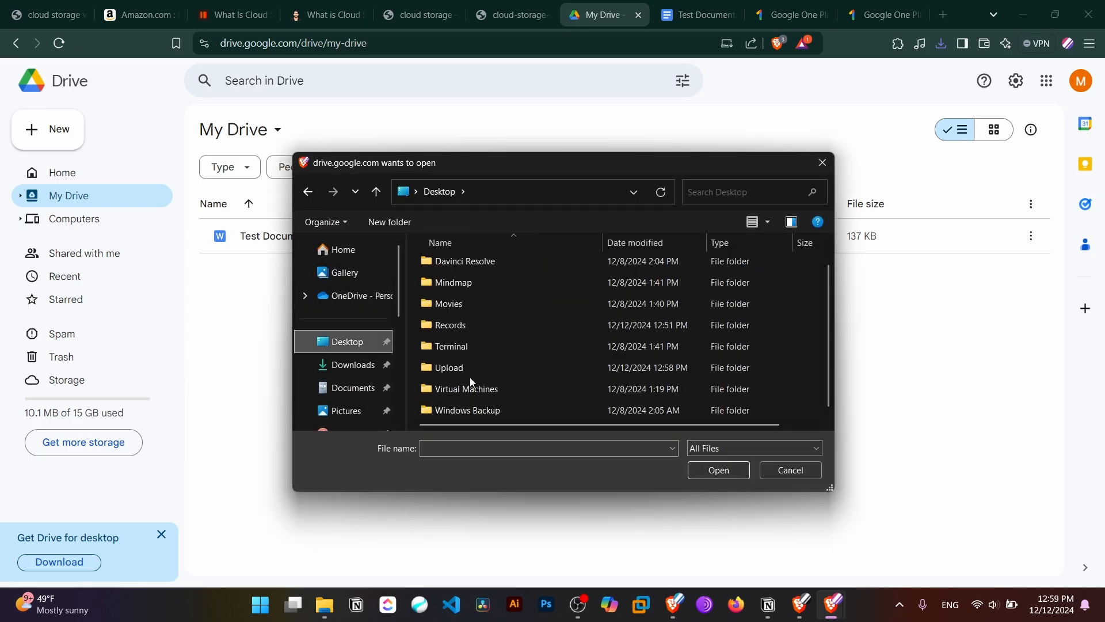
double_click(472, 361)
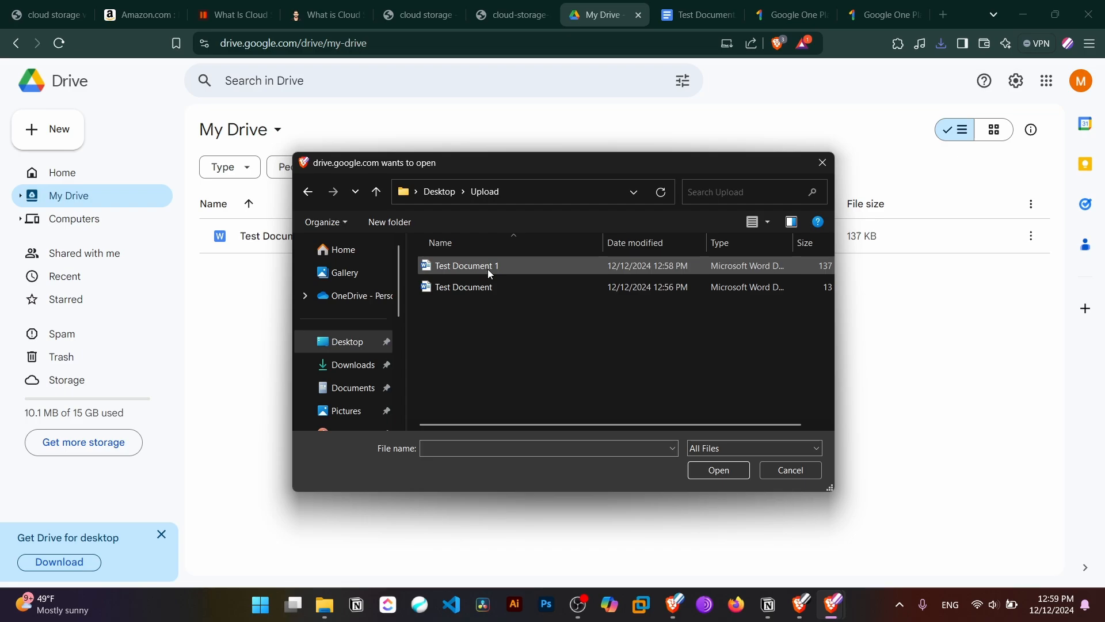
double_click(488, 268)
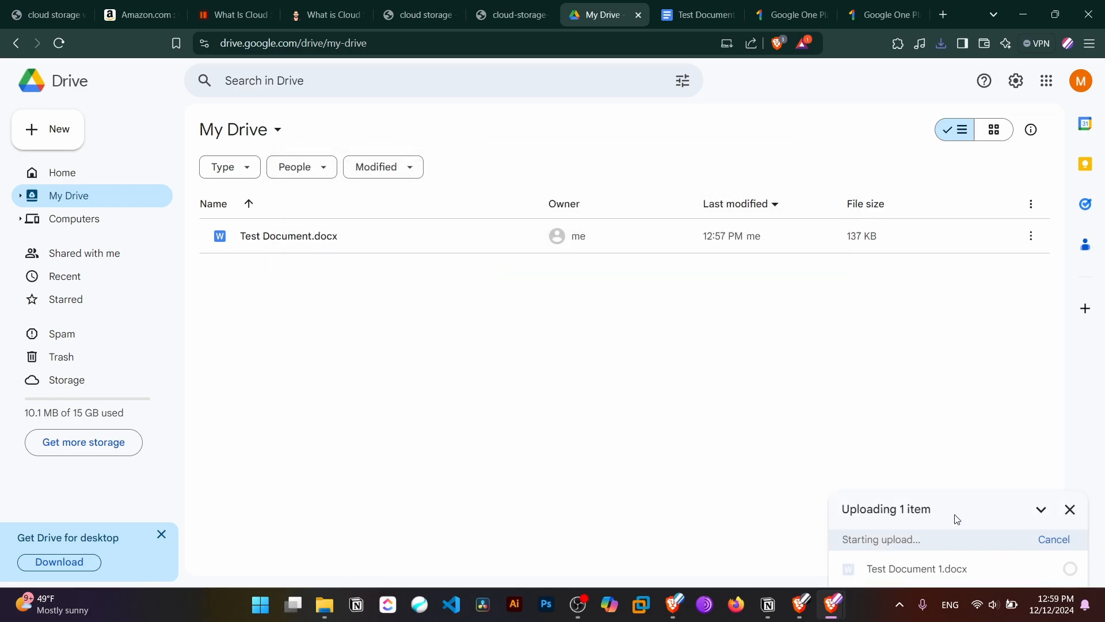
Create a blank Google Sheets spreadsheet from My Drive and dismiss the dropdown chips tip and the Tables suggestions
right_click(389, 320)
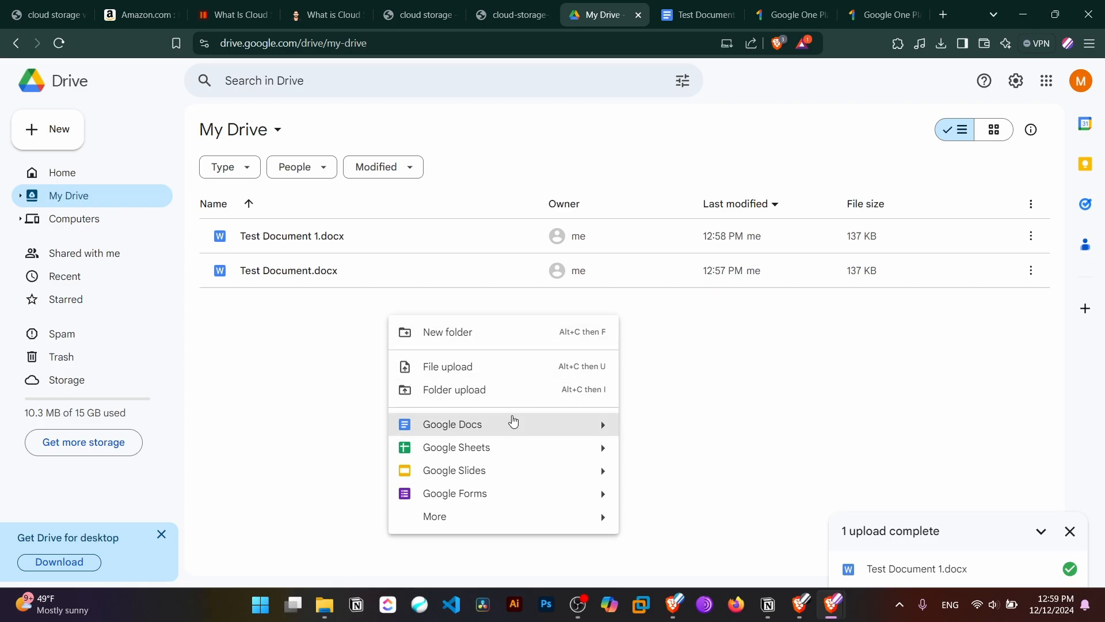
mouse_move(474, 519)
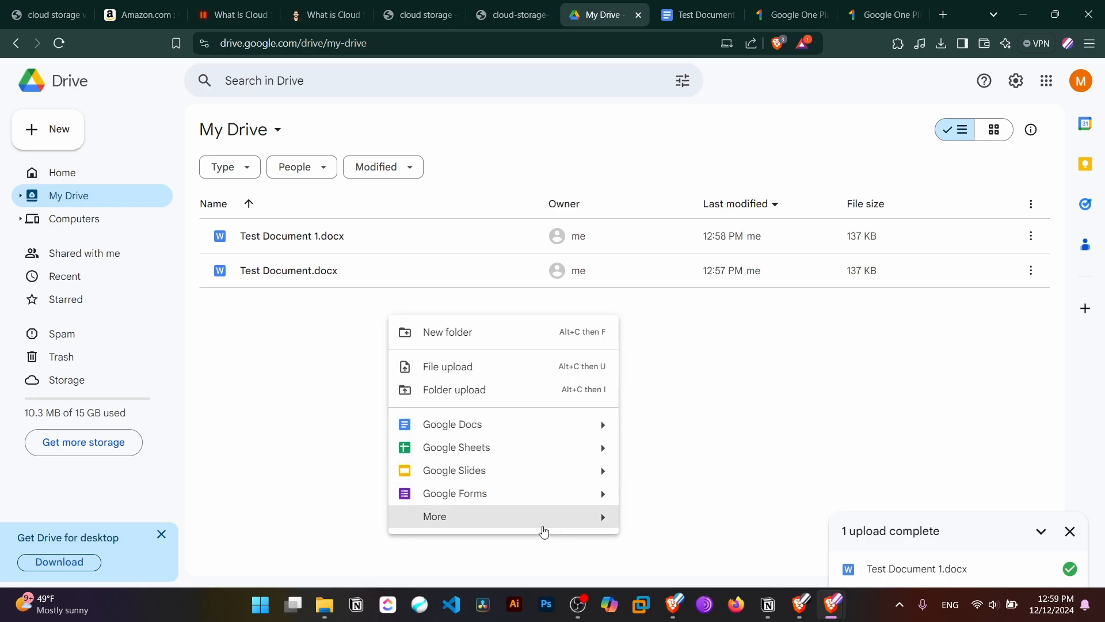
mouse_move(578, 454)
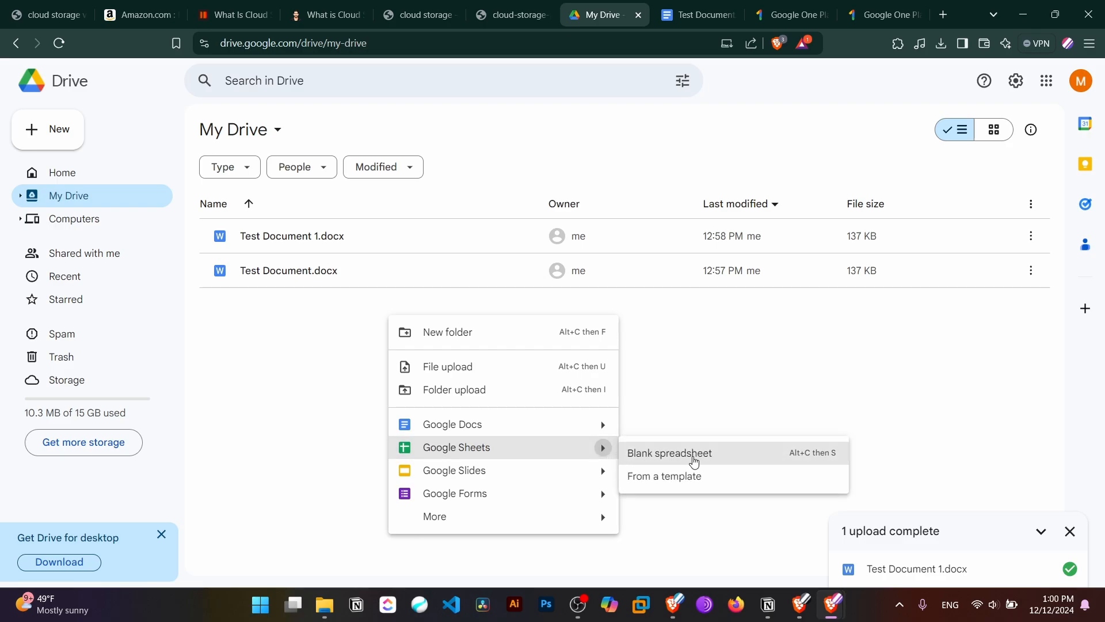
click(694, 455)
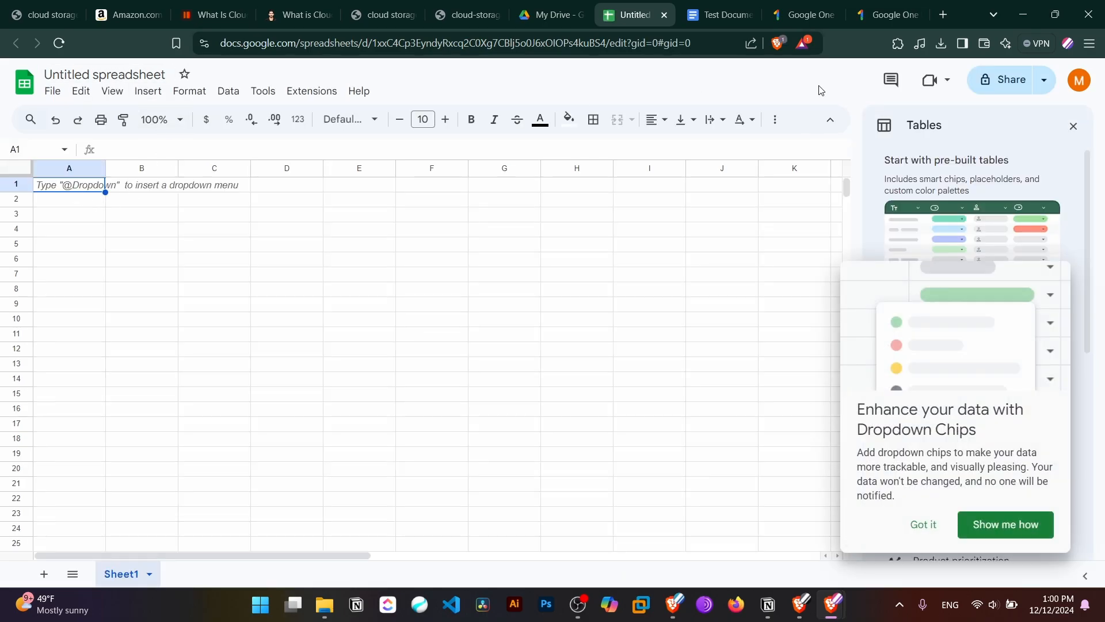
click(915, 524)
click(1074, 126)
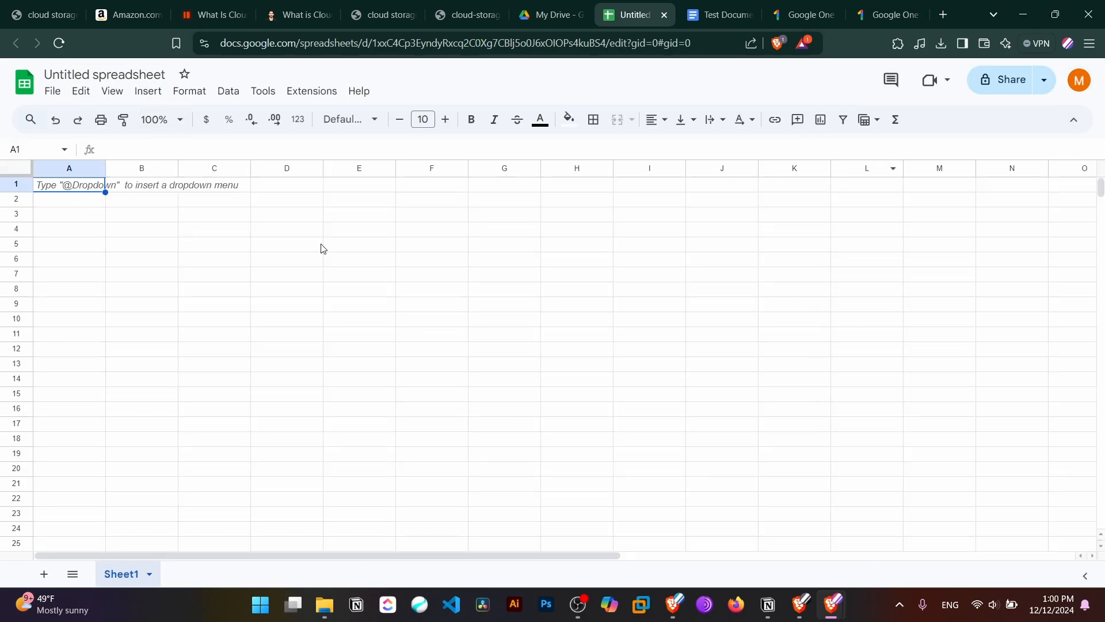
Enter the column headers "#", "Name" and "Description" in cells A1 to C1
text(#)
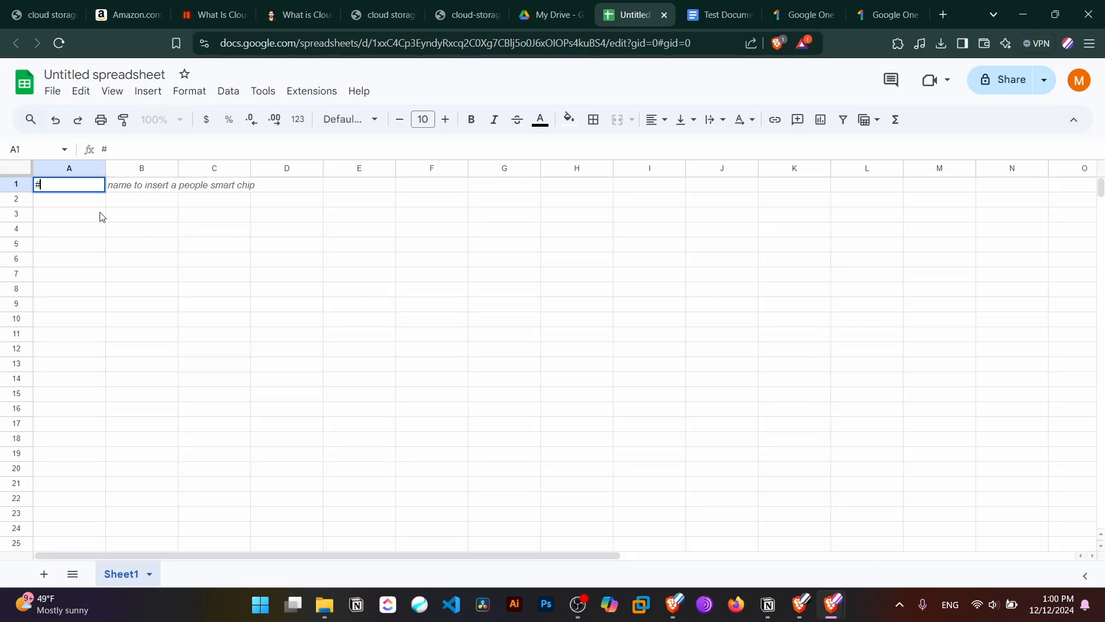
click(154, 188)
text(Name)
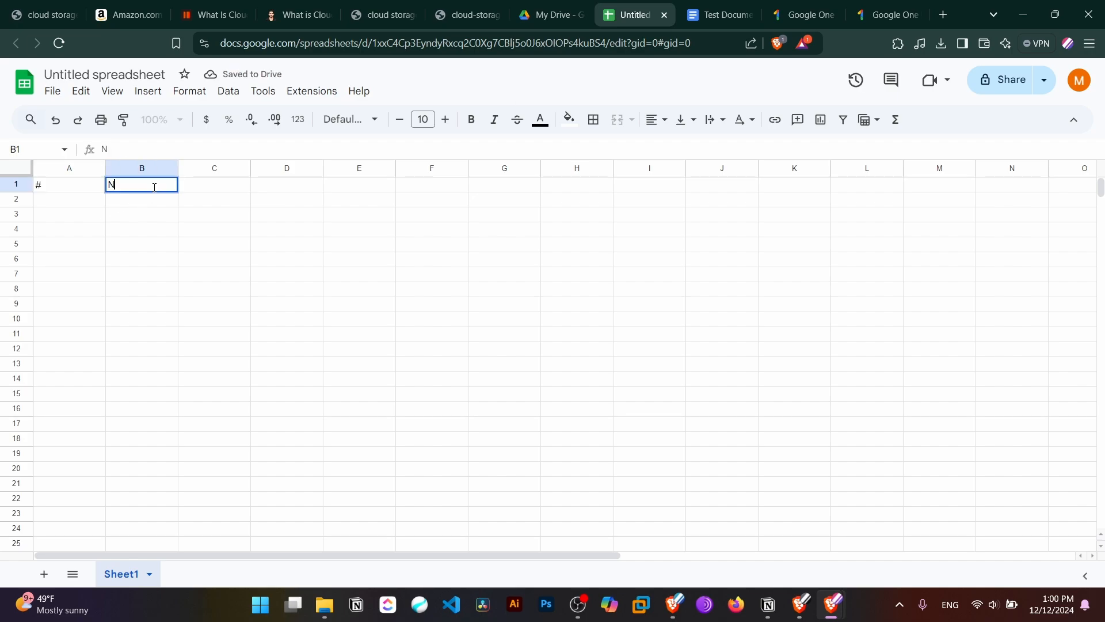
key(Tab)
text(Description)
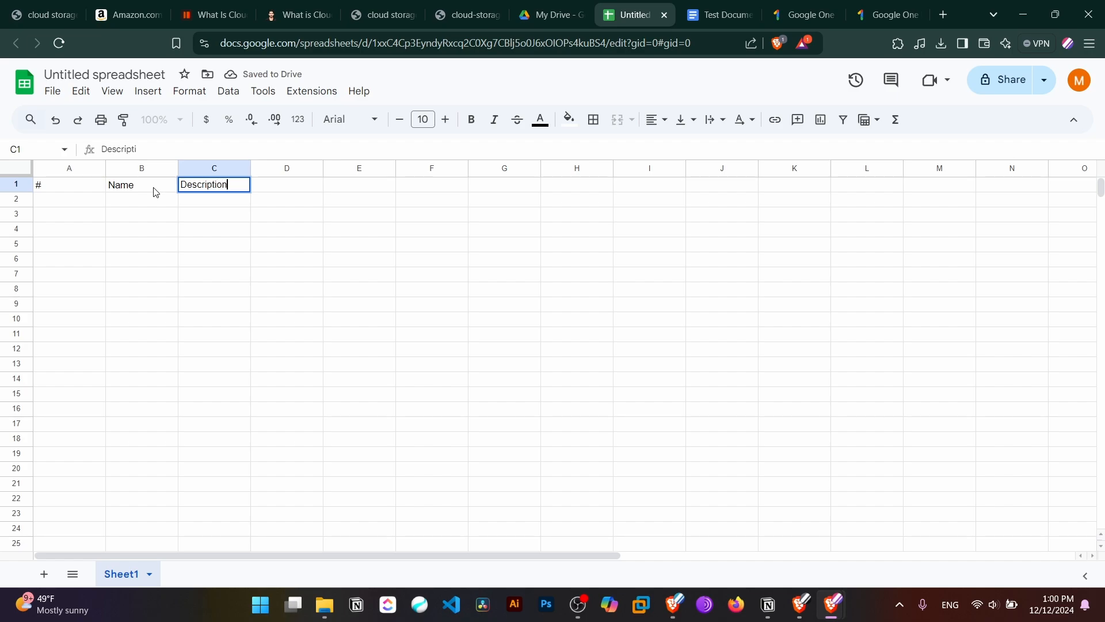
click(111, 190)
Number cells A2 to A16 from 1 to 15 by extending the series, and fit column A's width to its contents
click(94, 202)
text(1)
key(Return)
text(2)
click(84, 206)
drag(83, 208, 98, 409)
click(200, 239)
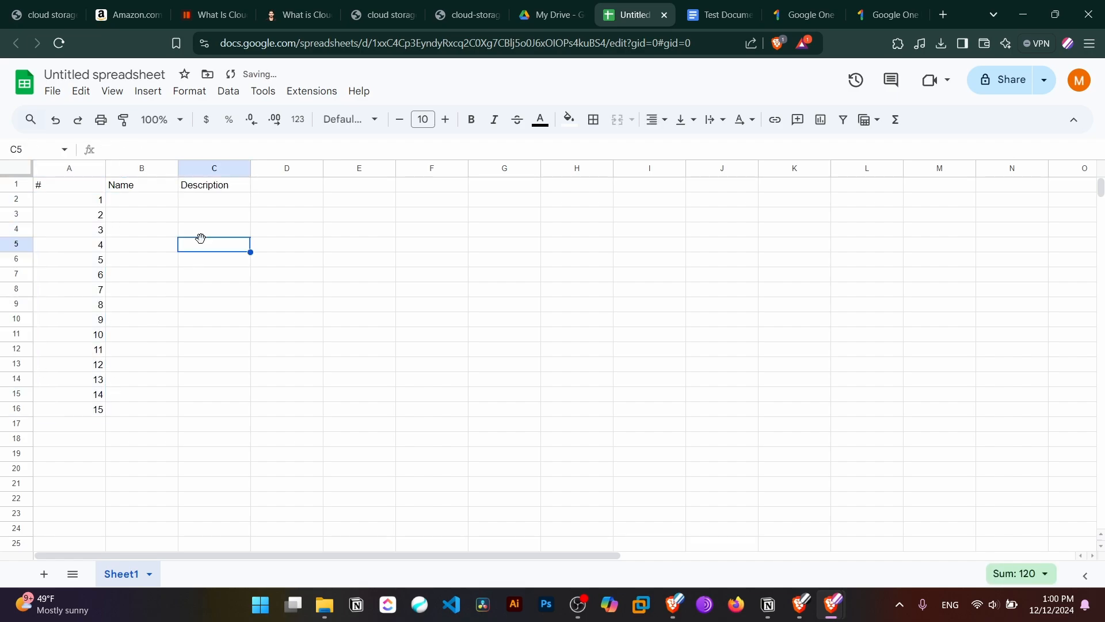
double_click(105, 168)
Rename the spreadsheet as "MySheet"
click(106, 75)
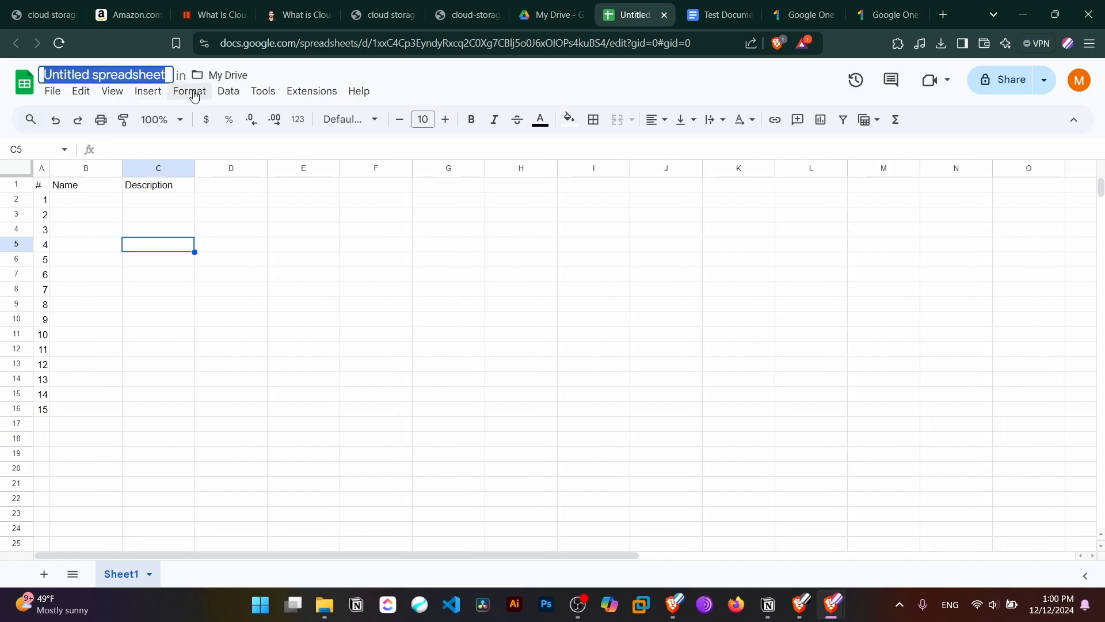
text(My)
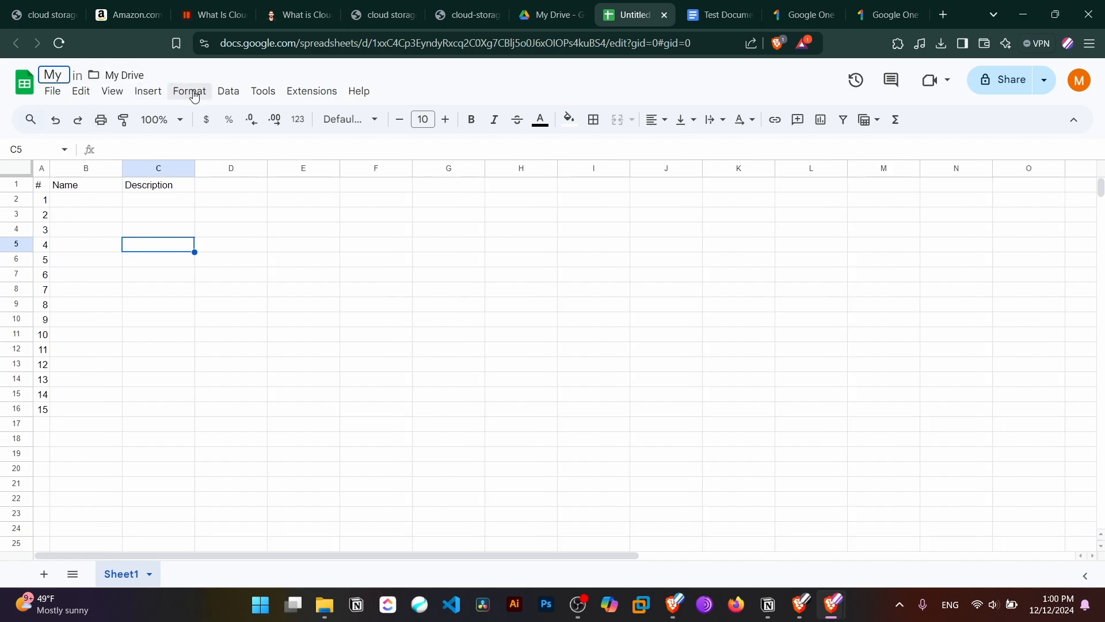
text(Sheet)
key(Return)
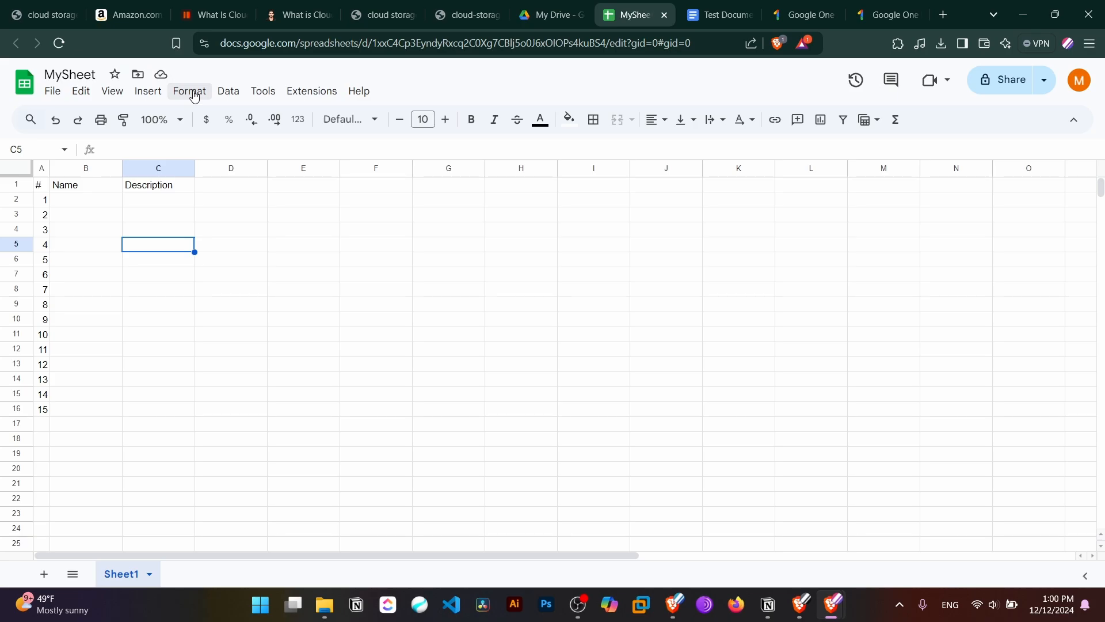
Check that MySheet opens from the My Drive file list, and return to My Drive
click(541, 4)
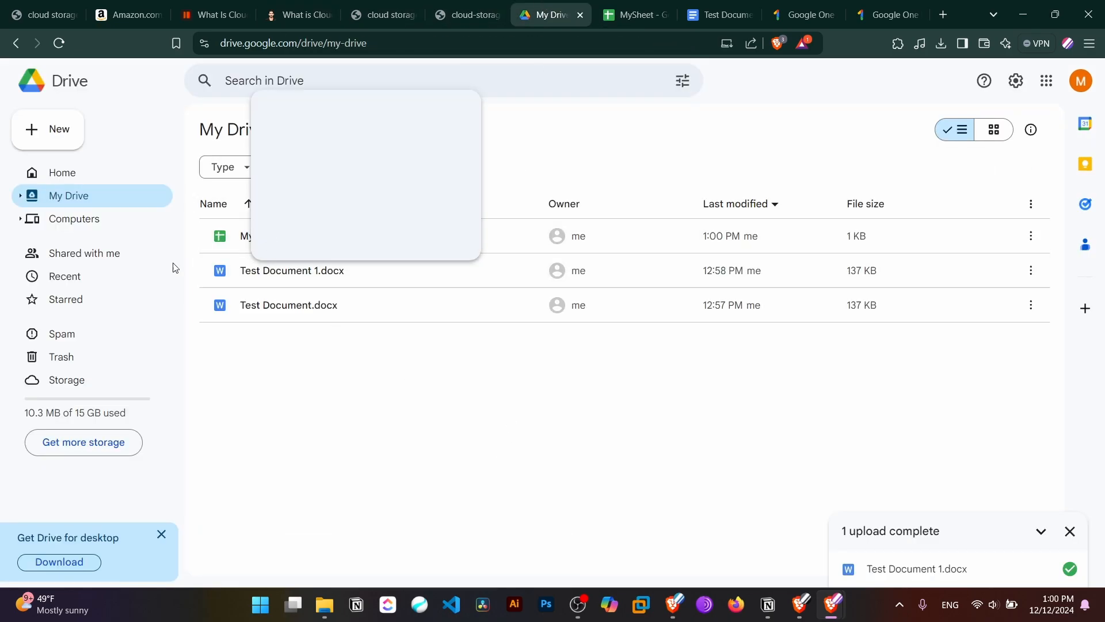
double_click(239, 241)
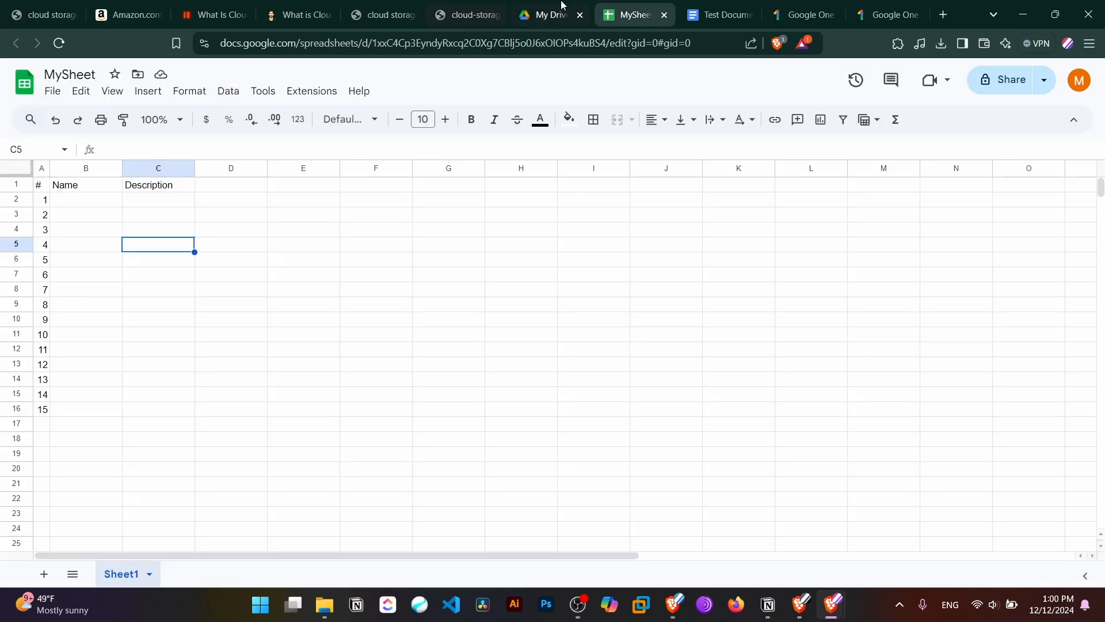
click(544, 14)
drag(543, 348, 367, 409)
right_click(340, 369)
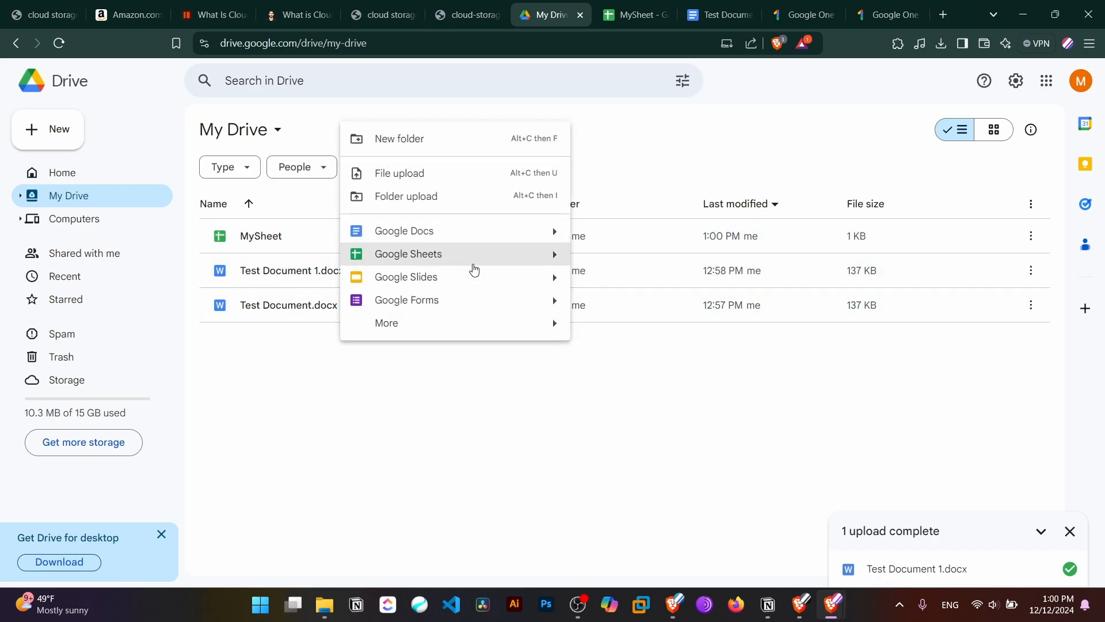
mouse_move(429, 323)
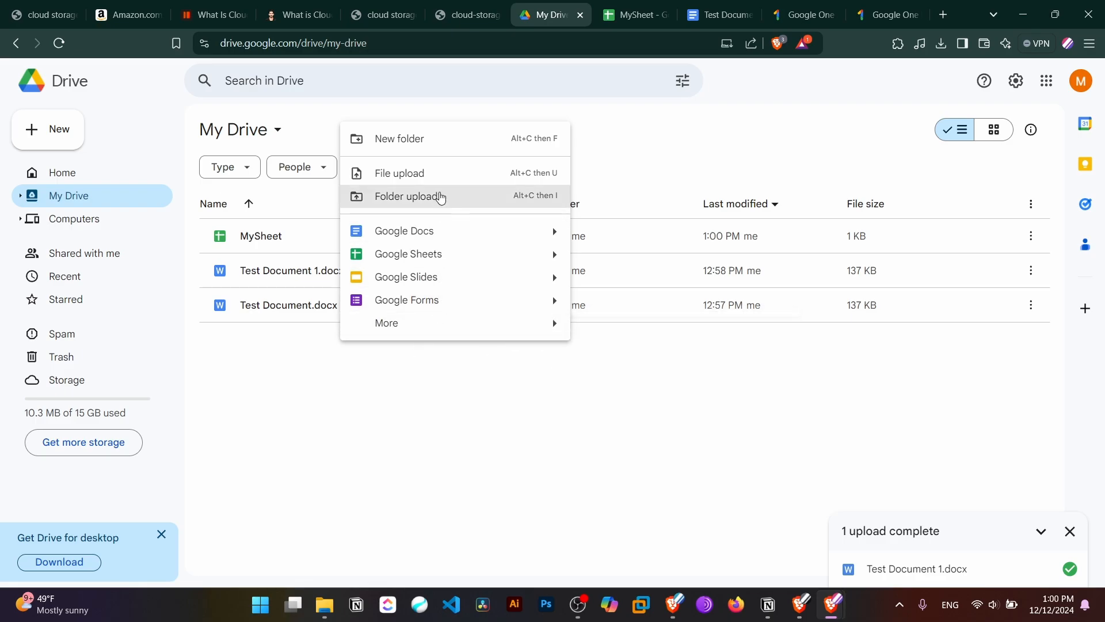
Create a new folder named "Documents" in My Drive
right_click(424, 400)
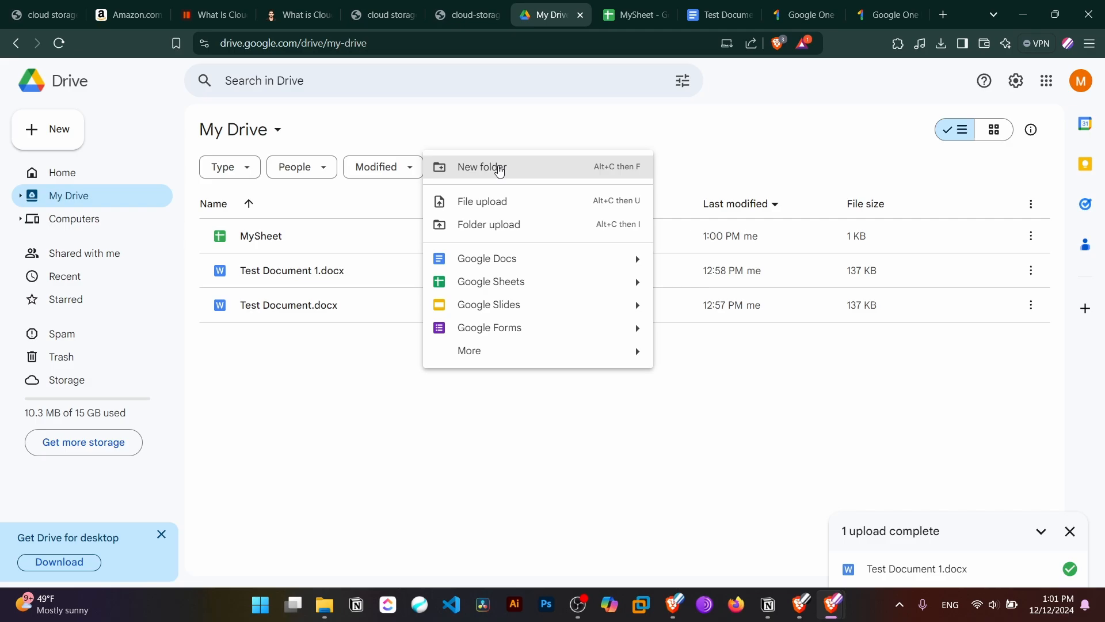
click(499, 169)
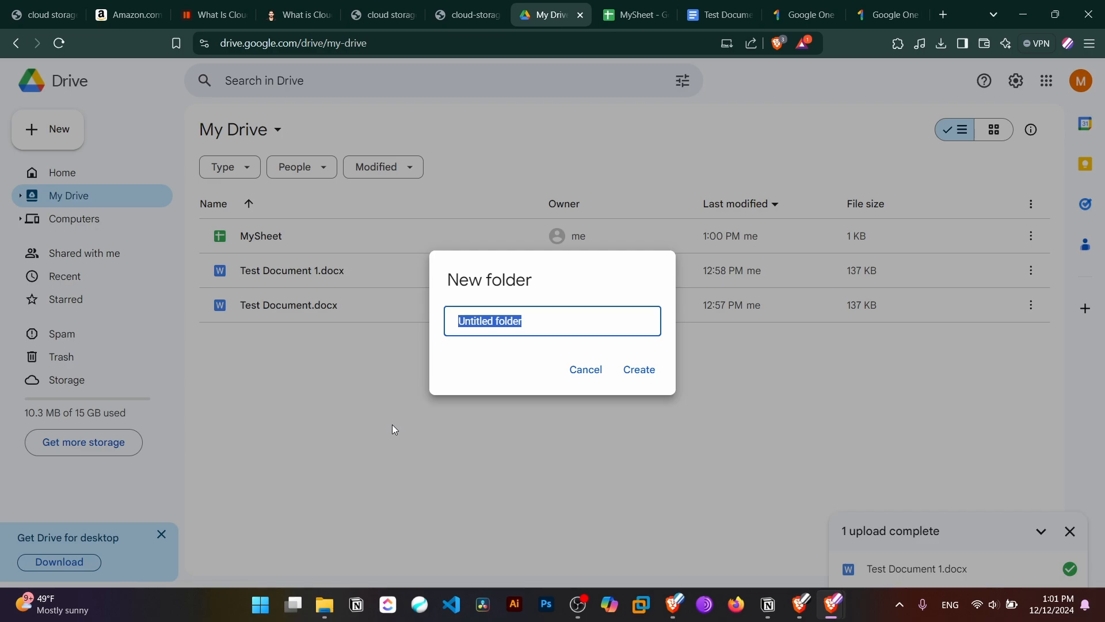
text(Documents)
key(Return)
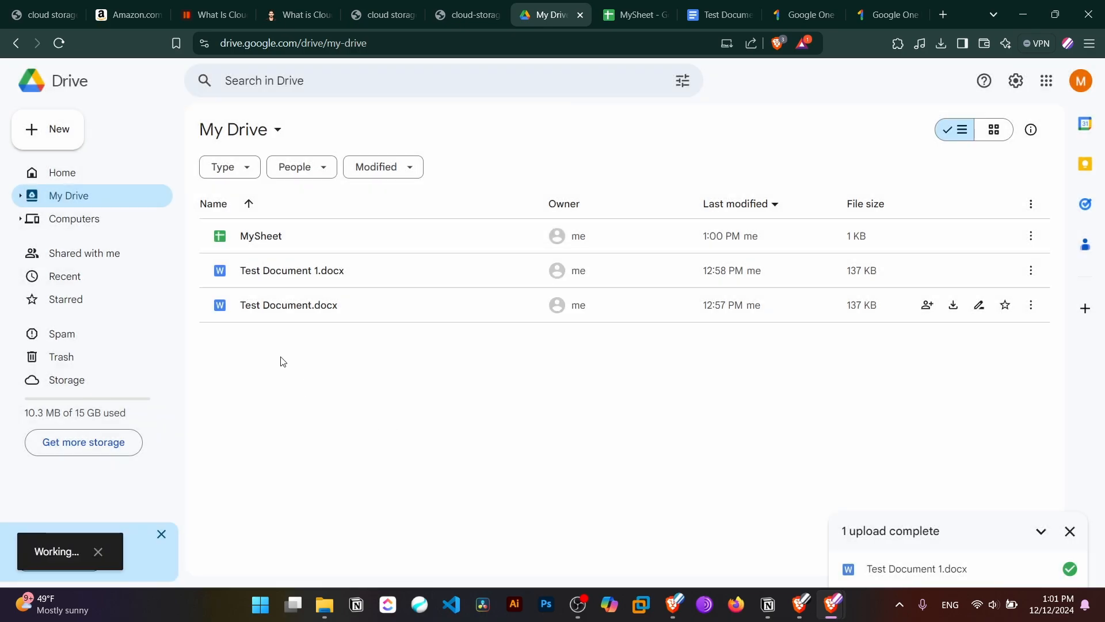
Move MySheet and both Test Document files into the Documents folder and check the folder's contents
drag(326, 412, 240, 283)
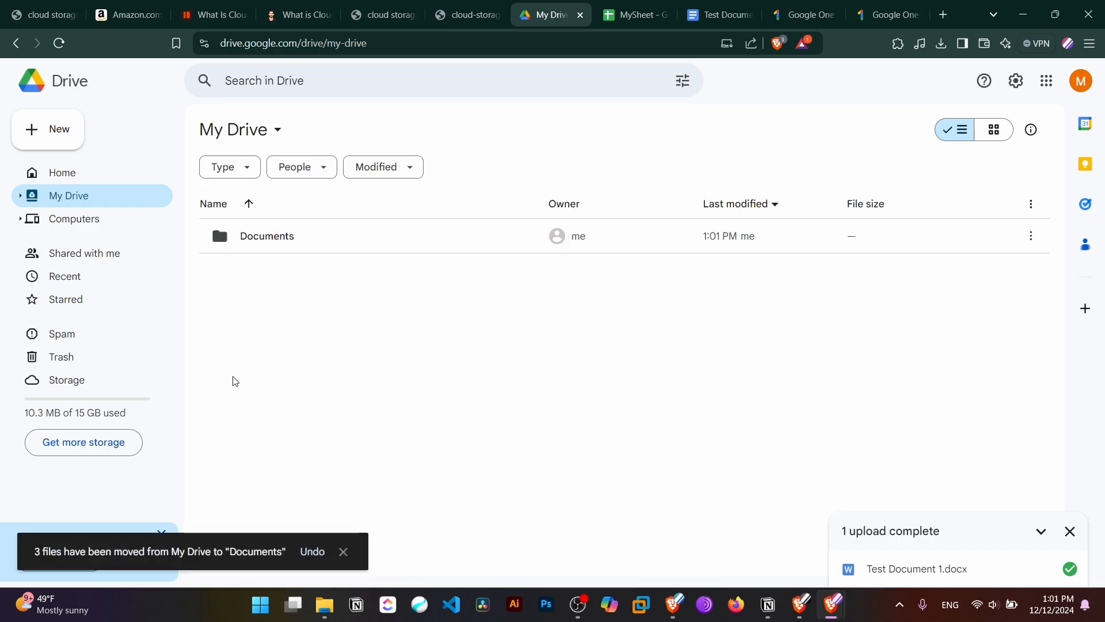
double_click(271, 239)
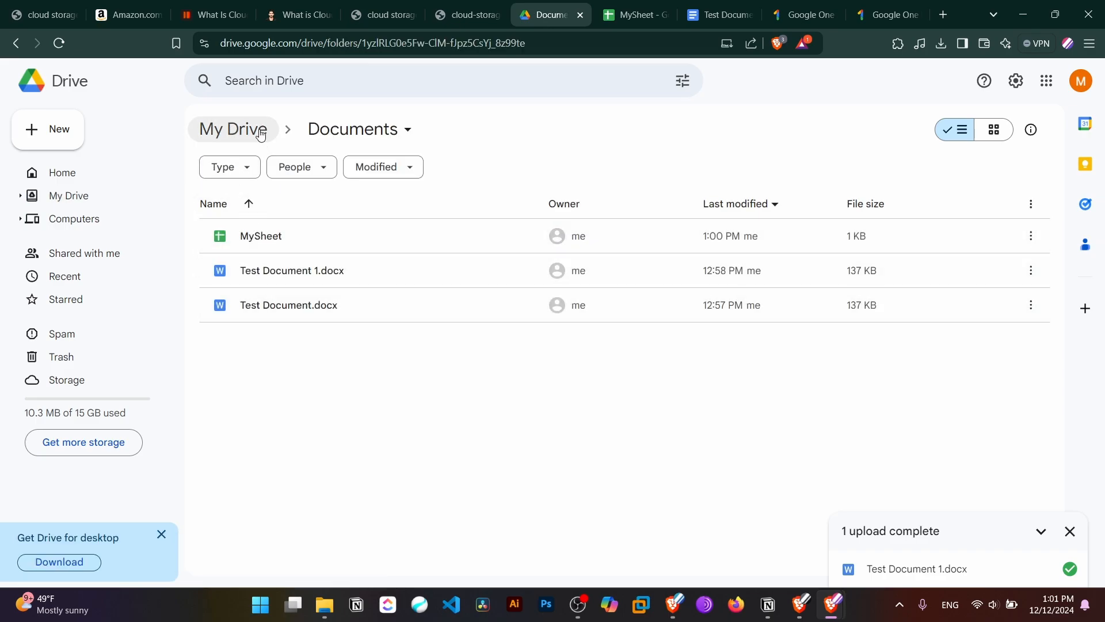
click(233, 135)
Create two more folders in My Drive named "Video" and "Music"
right_click(303, 291)
click(347, 306)
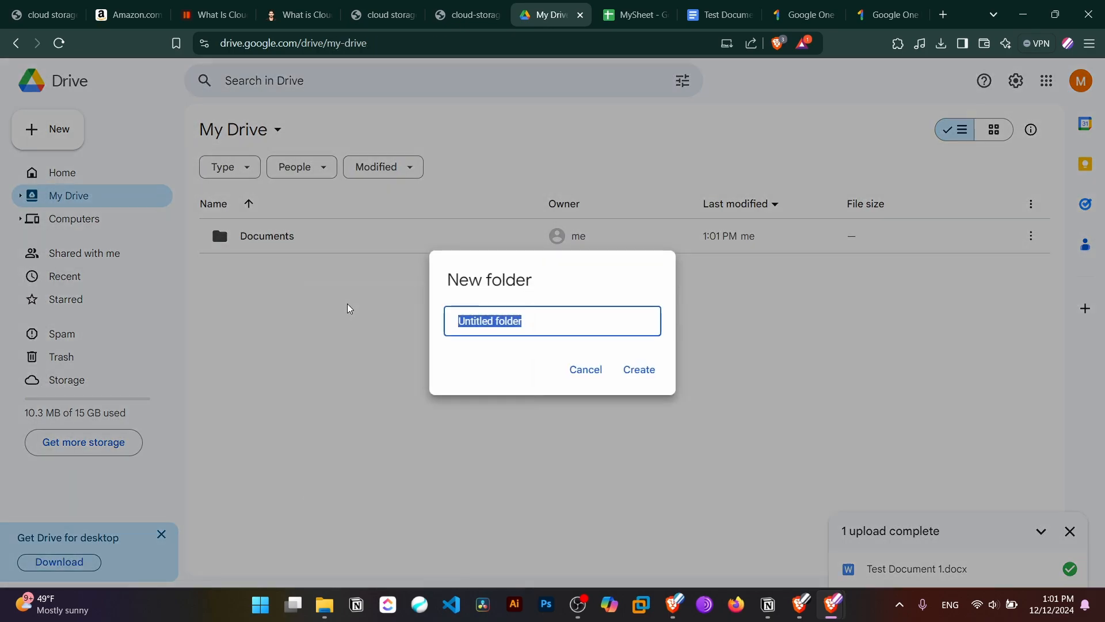
text(Video)
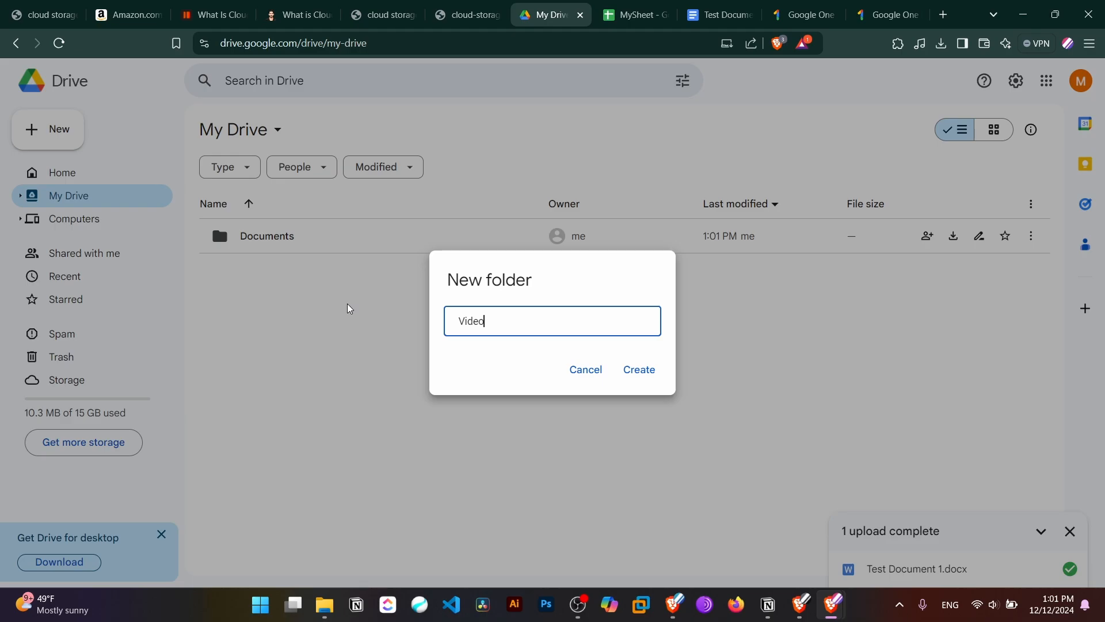
key(Return)
right_click(332, 318)
click(357, 332)
text(Music)
key(Return)
click(368, 355)
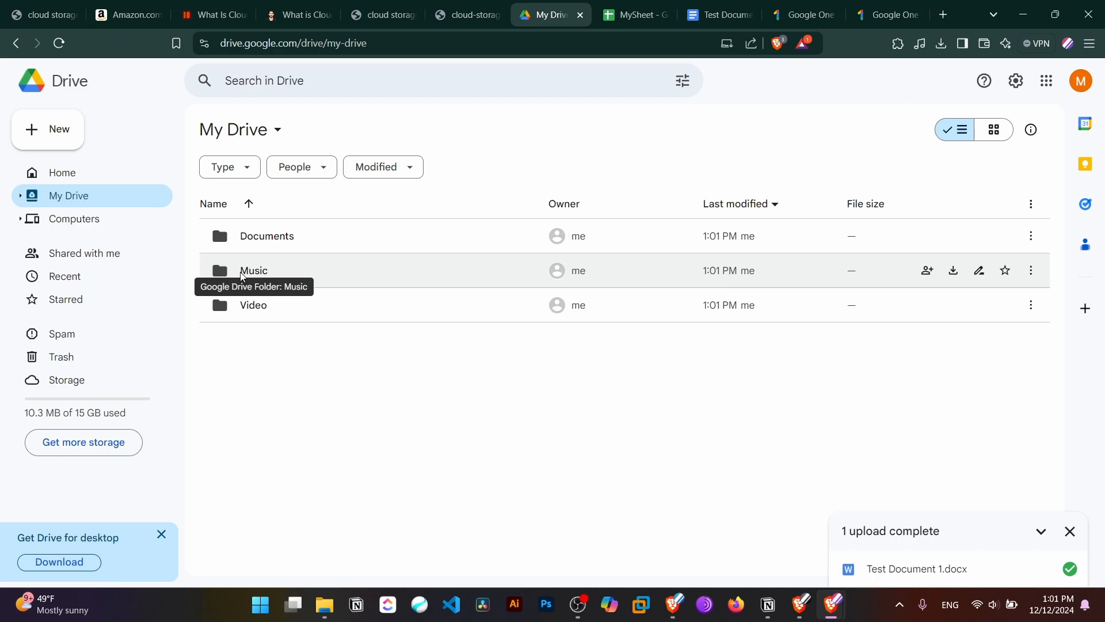
Rename the Documents folder as "00- Documents"
click(257, 247)
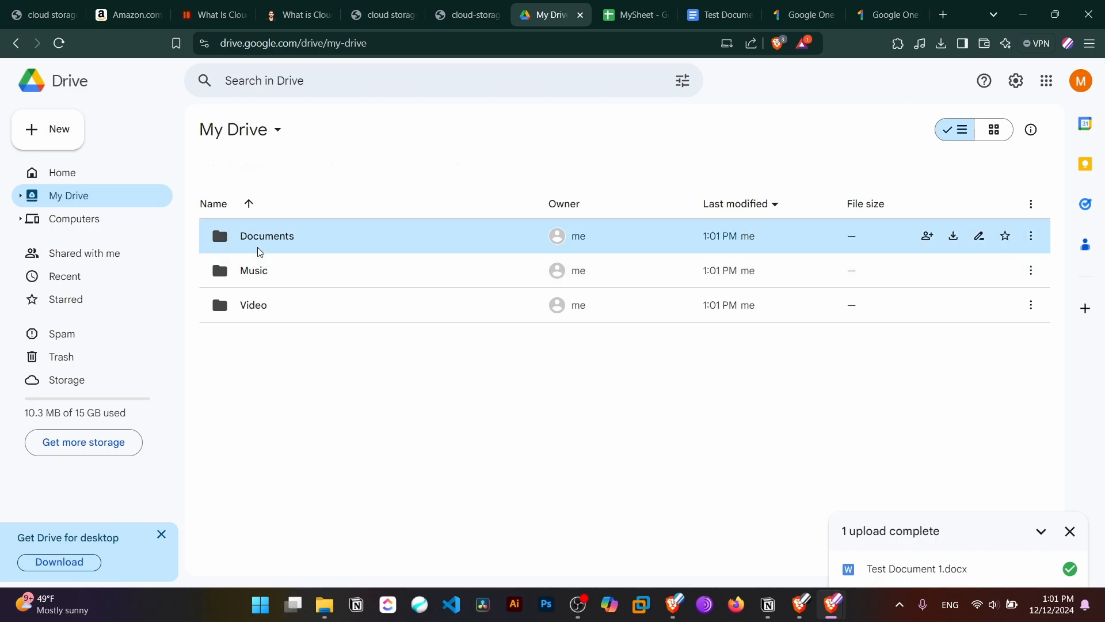
right_click(258, 247)
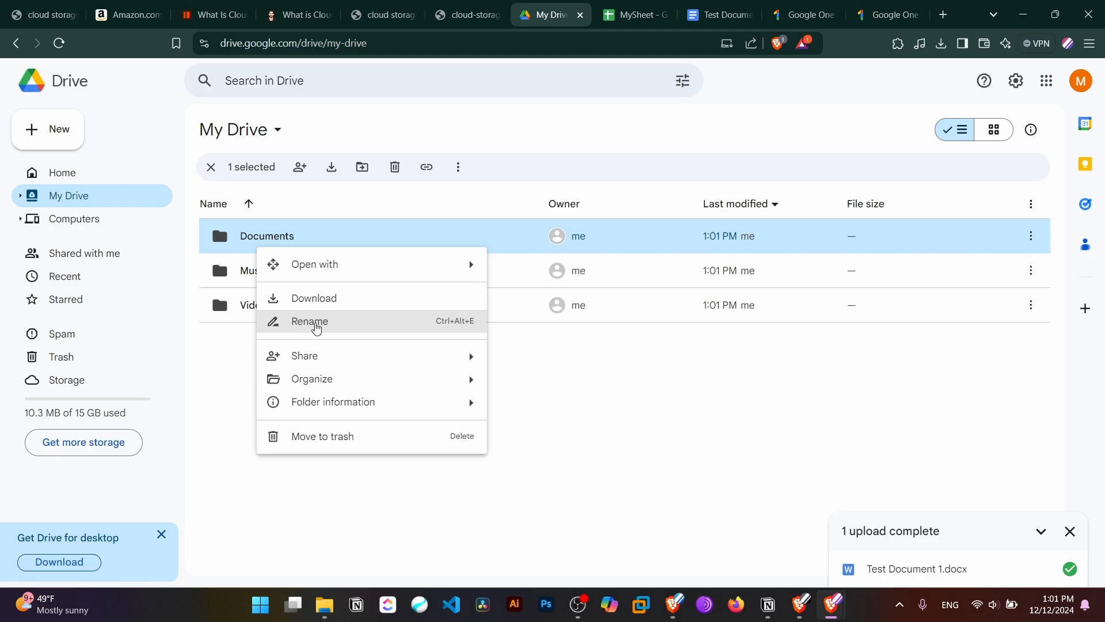
click(316, 327)
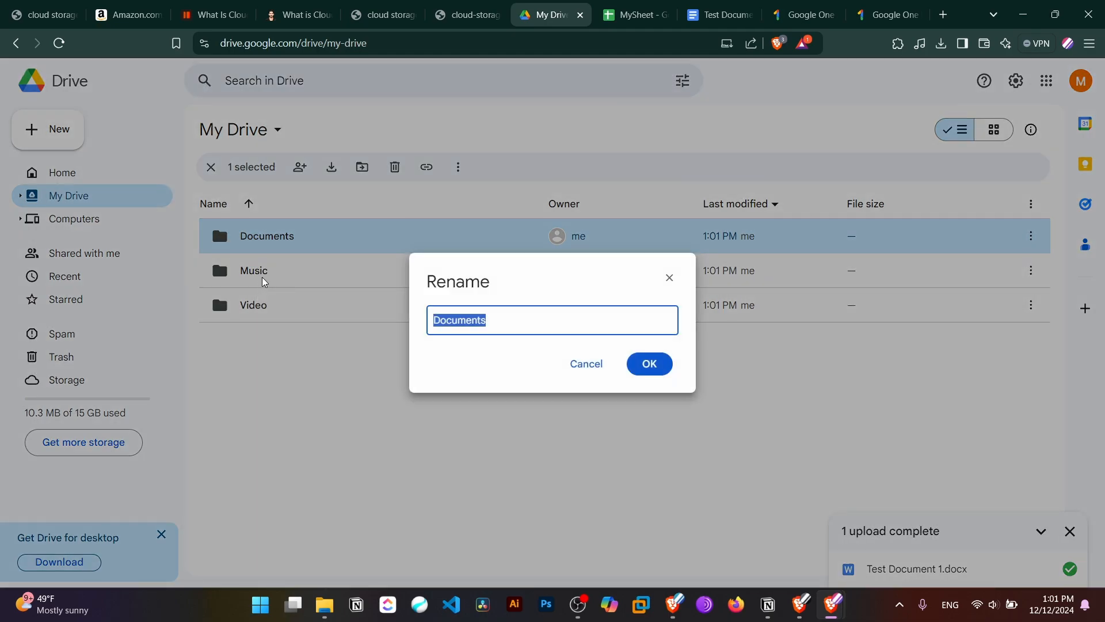
click(439, 317)
text(00-)
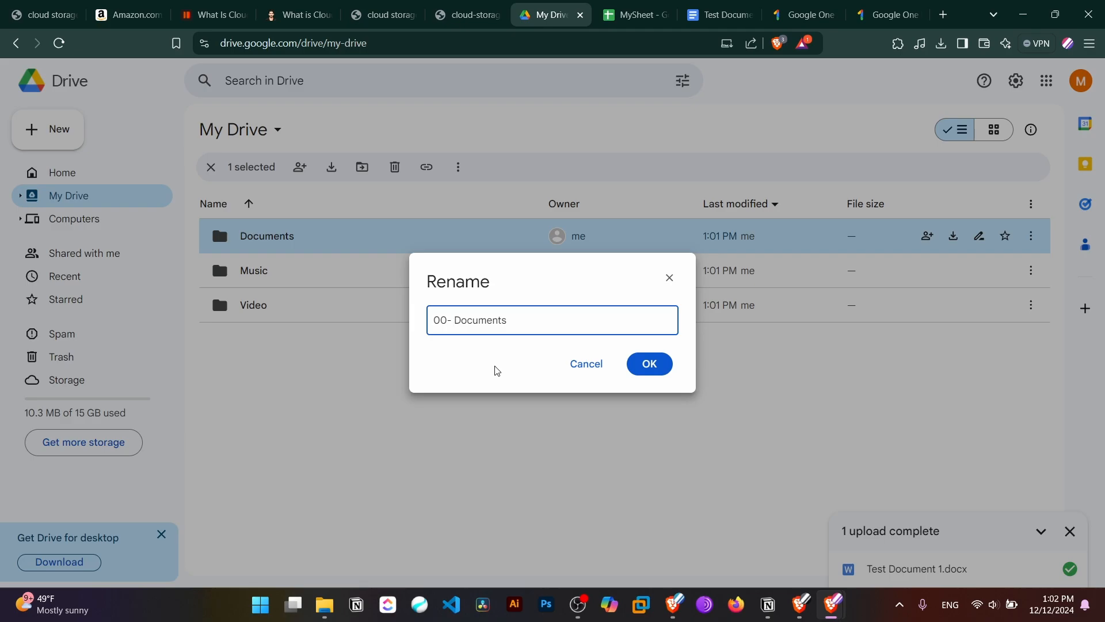
key(Return)
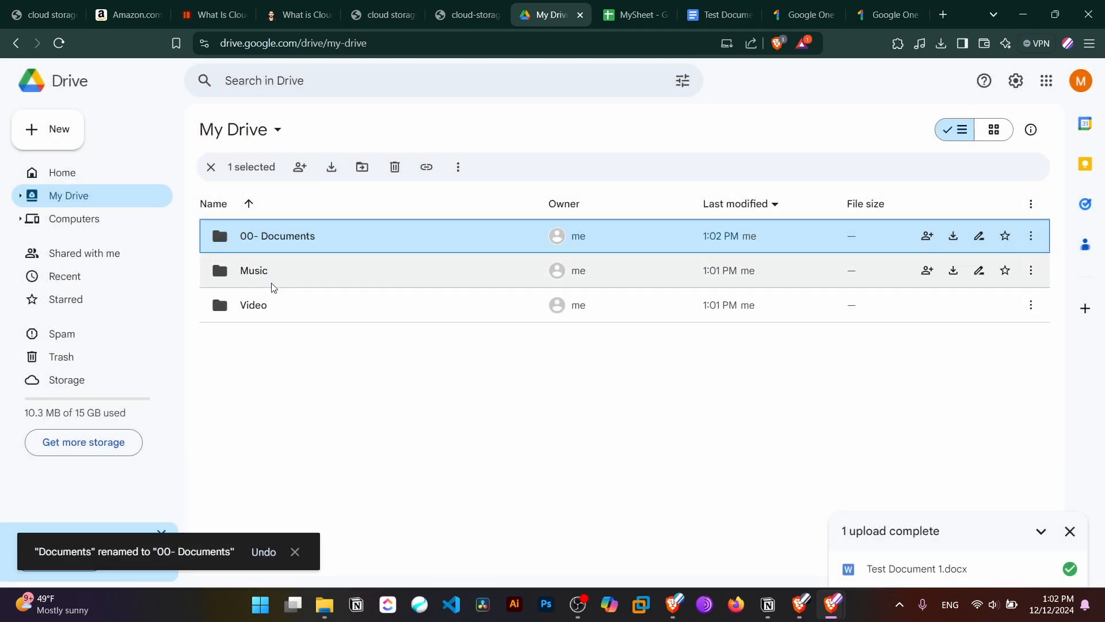
Rename the Music folder as "01- Music"
click(271, 286)
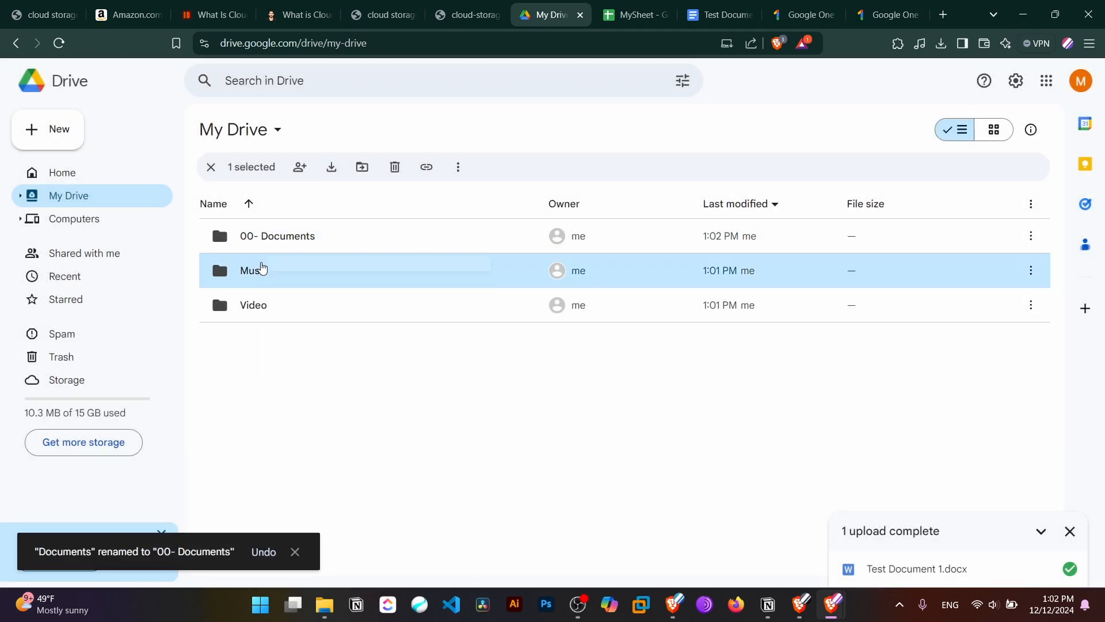
right_click(261, 271)
click(338, 338)
click(448, 326)
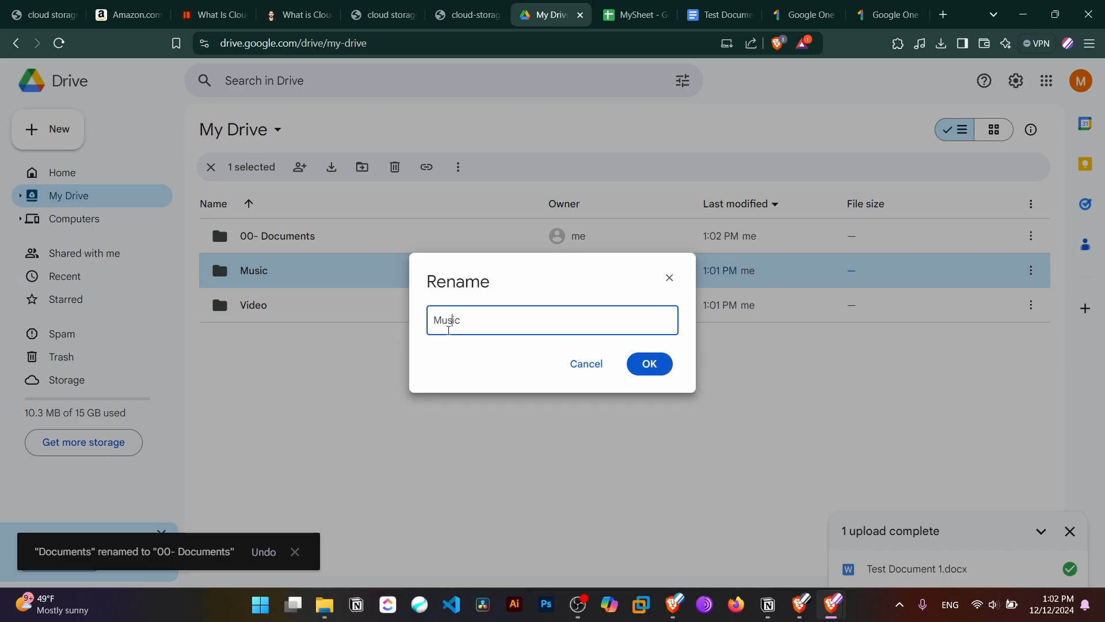
text(01-)
key(Return)
Rename the Video folder as "02- Video" and dismiss the finished upload notice
click(268, 308)
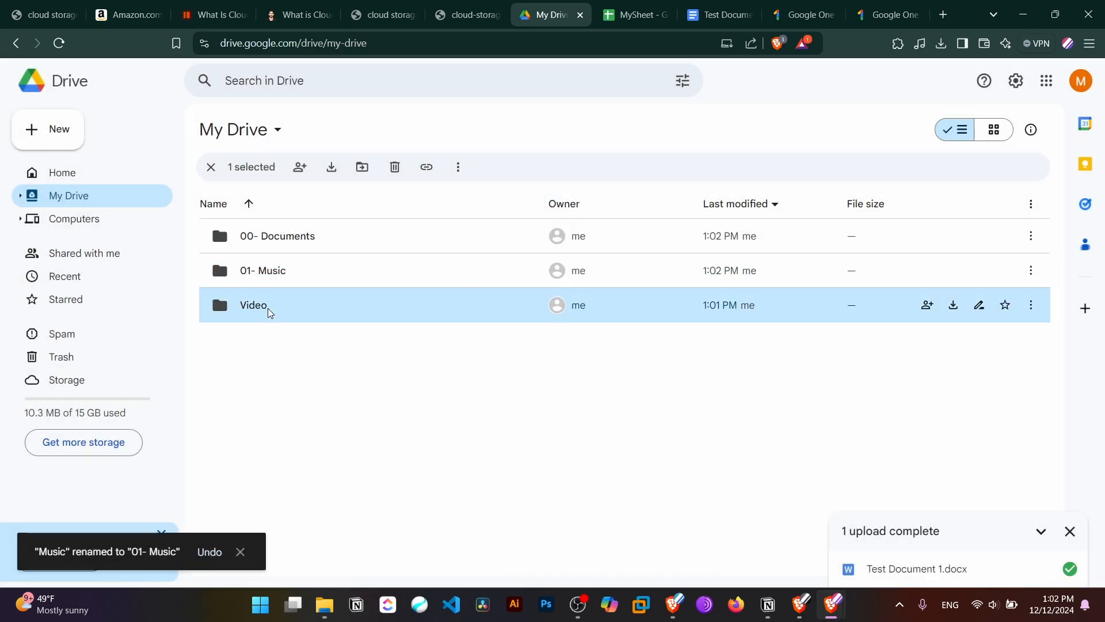
right_click(268, 309)
click(373, 380)
click(434, 320)
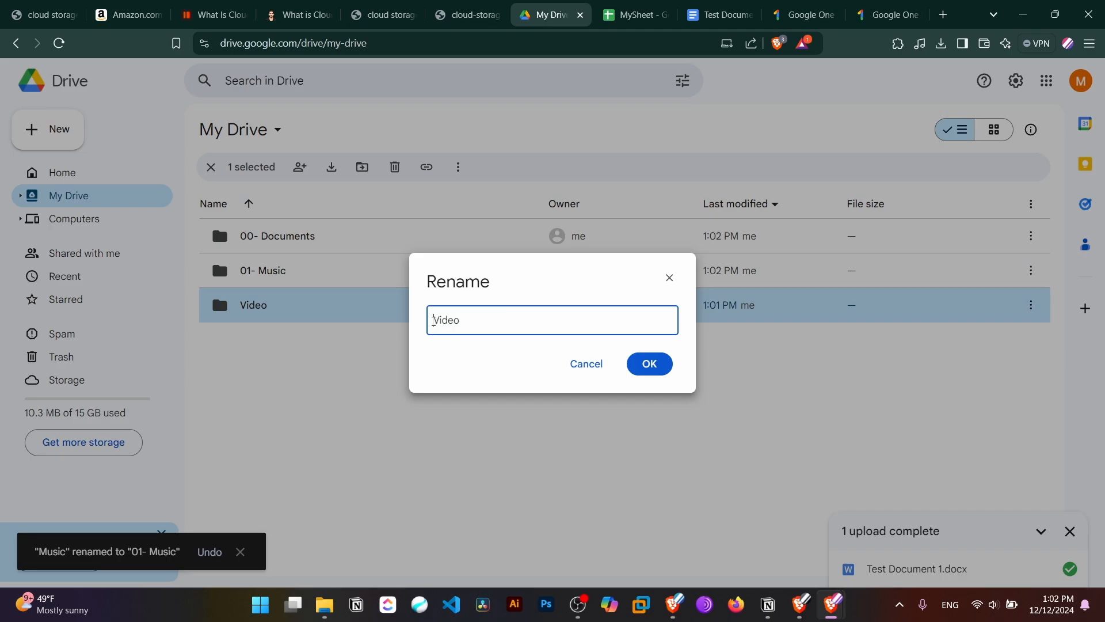
text(02-)
key(Return)
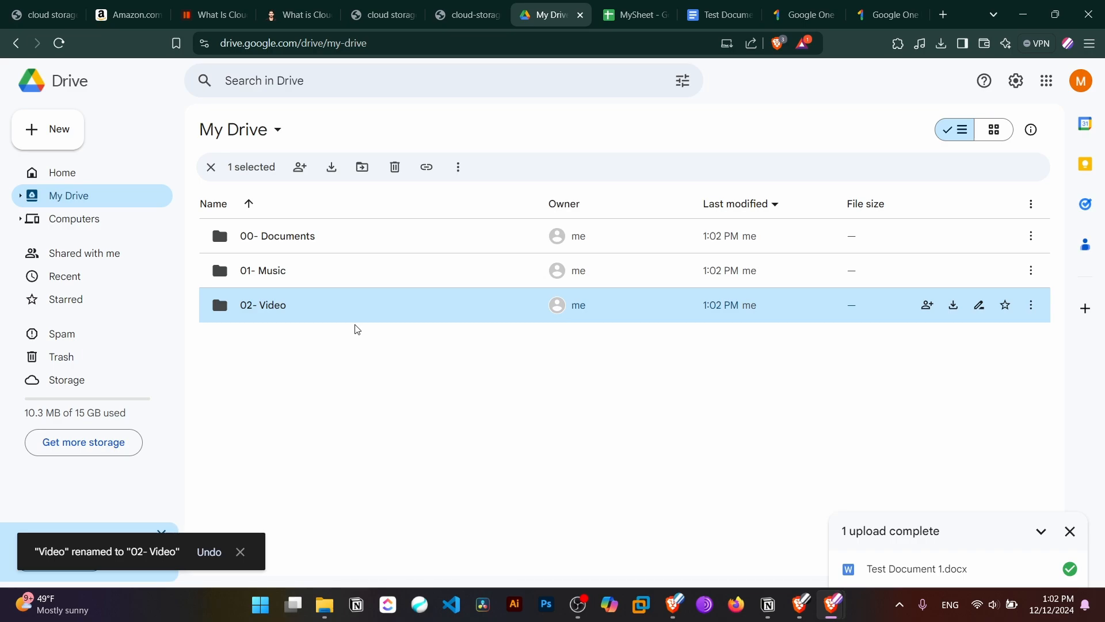
click(1069, 531)
click(401, 361)
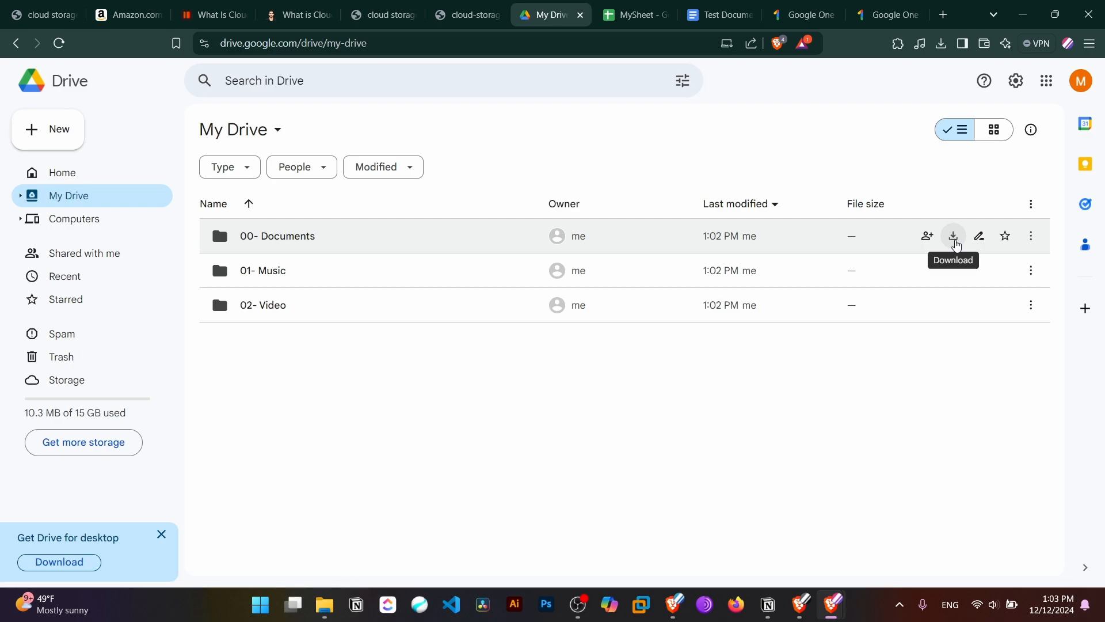
Star the 00- Documents folder, check the Starred list and return to My Drive
click(1012, 237)
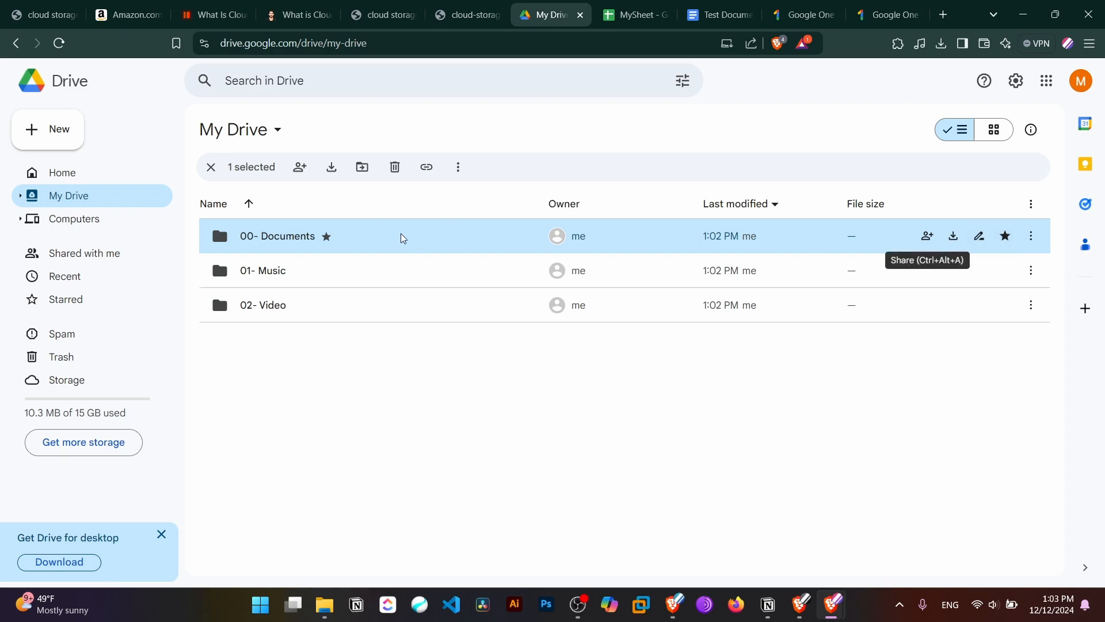
click(58, 311)
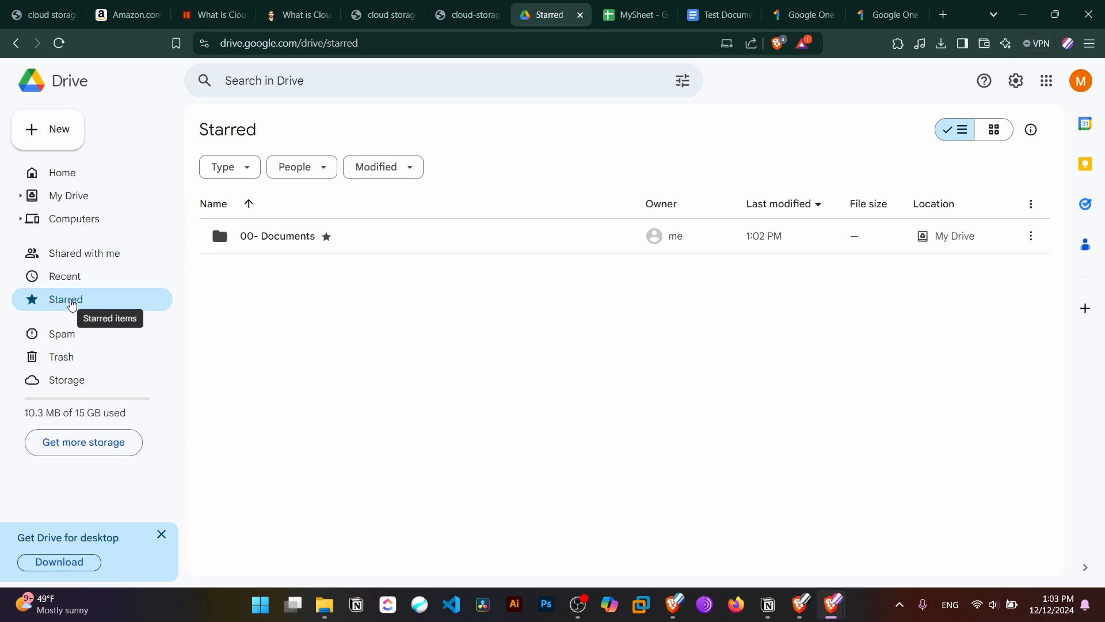
click(84, 208)
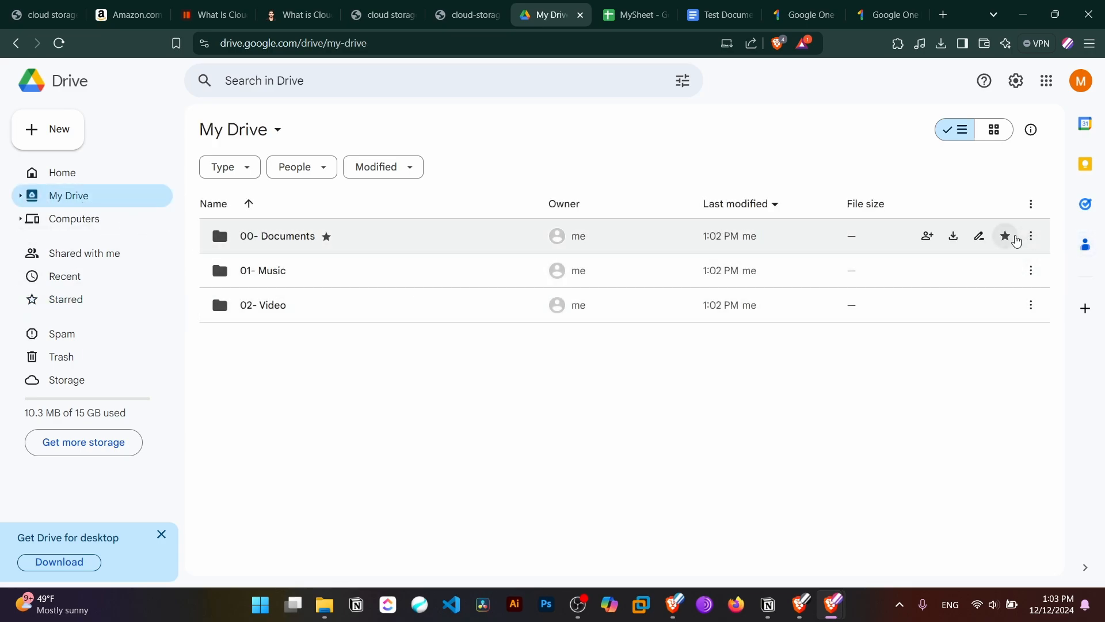
Remove the star from the 00- Documents folder, check the Starred list and return to My Drive
click(1017, 240)
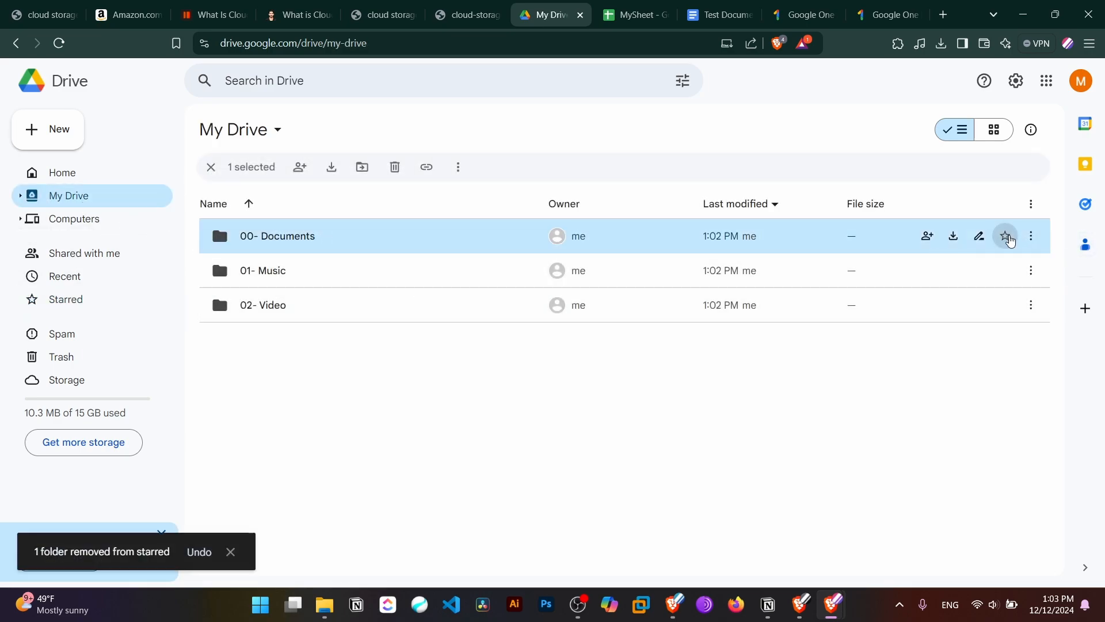
click(111, 307)
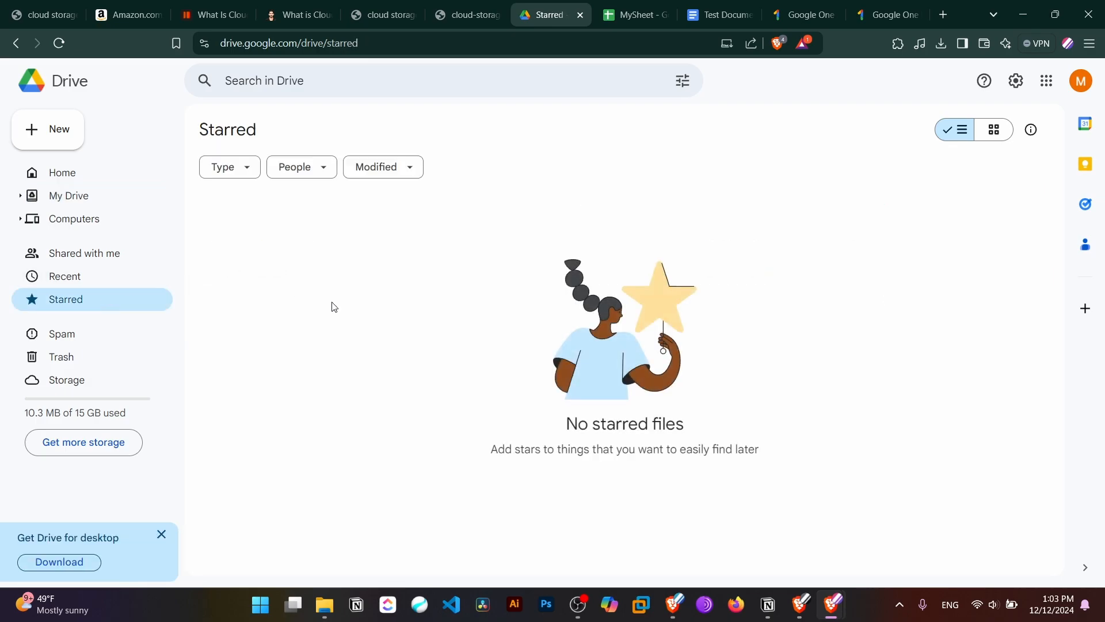
click(107, 203)
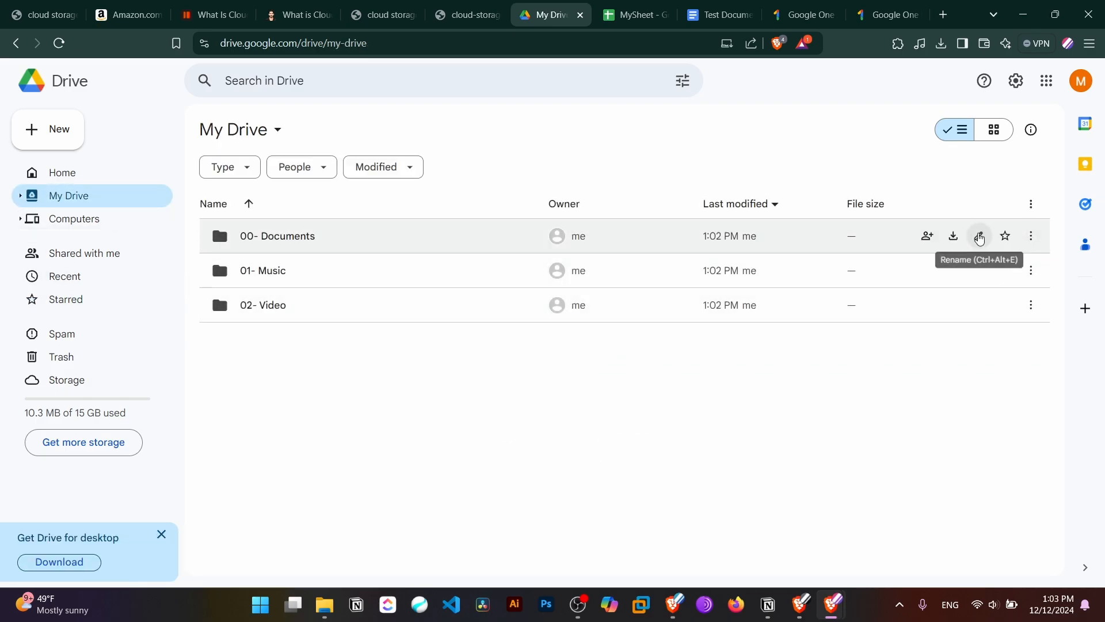
click(979, 236)
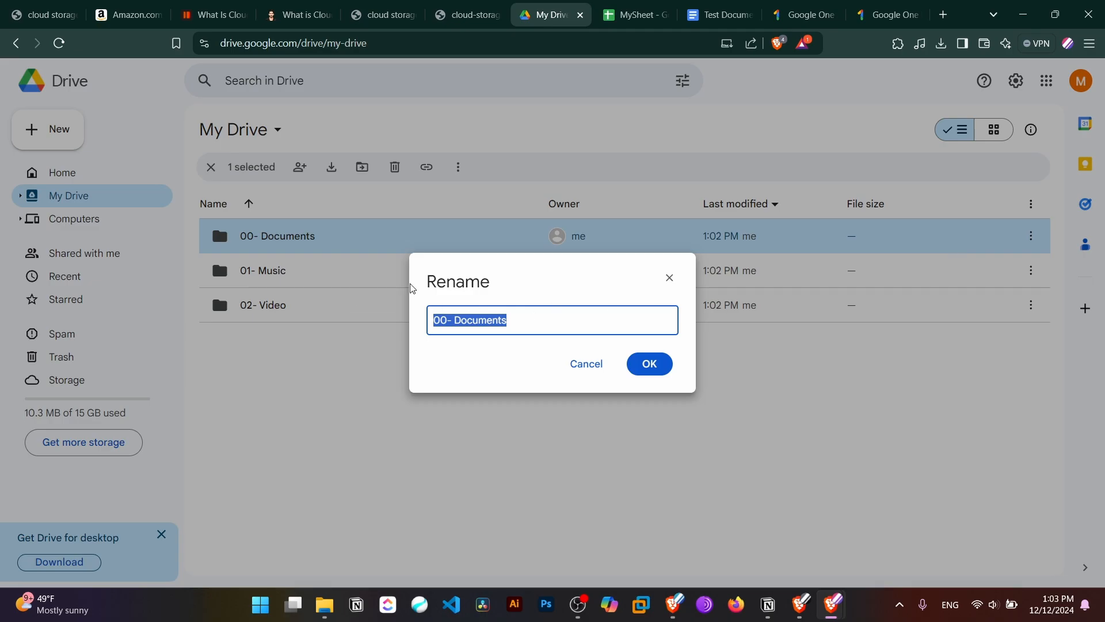
click(500, 317)
click(584, 363)
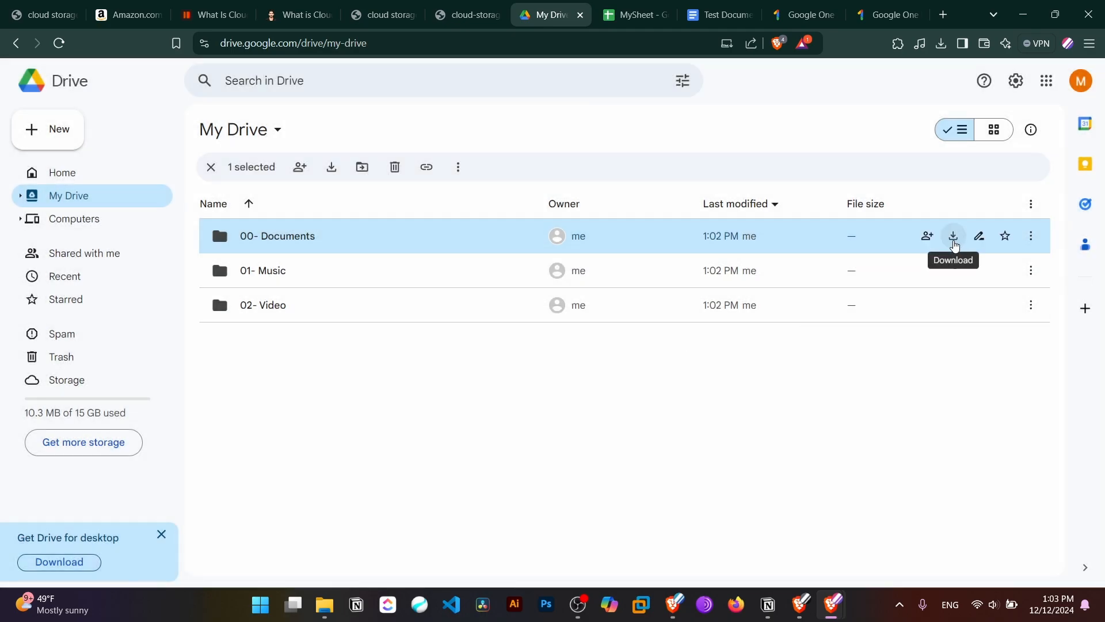
Download the 00- Documents folder as a ZIP archive into the desktop's Upload folder and show the saved file there
click(953, 245)
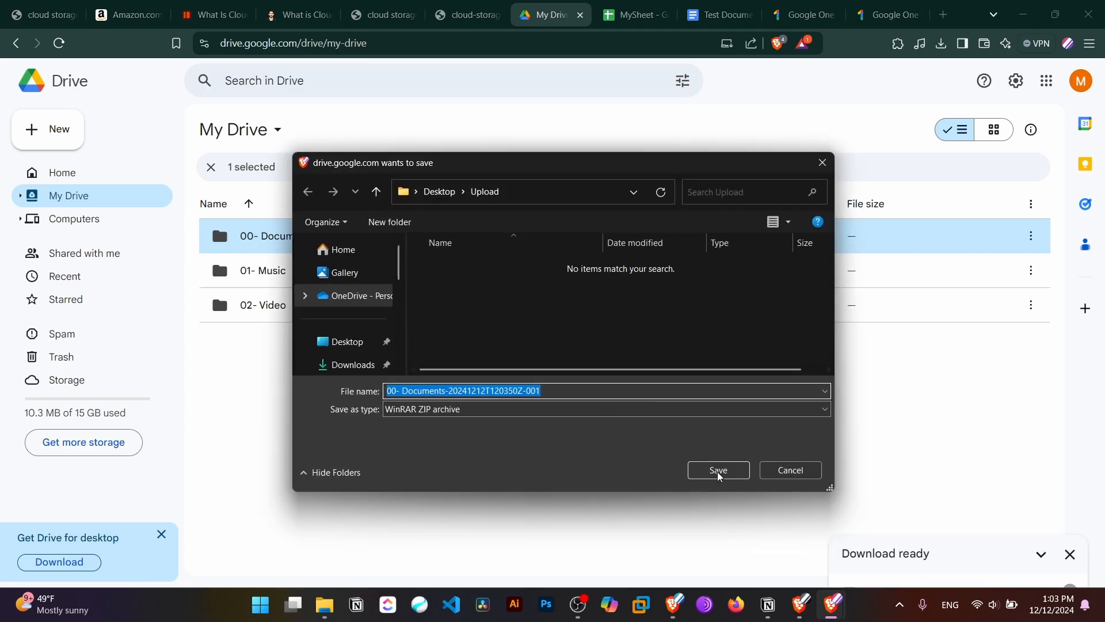
click(720, 471)
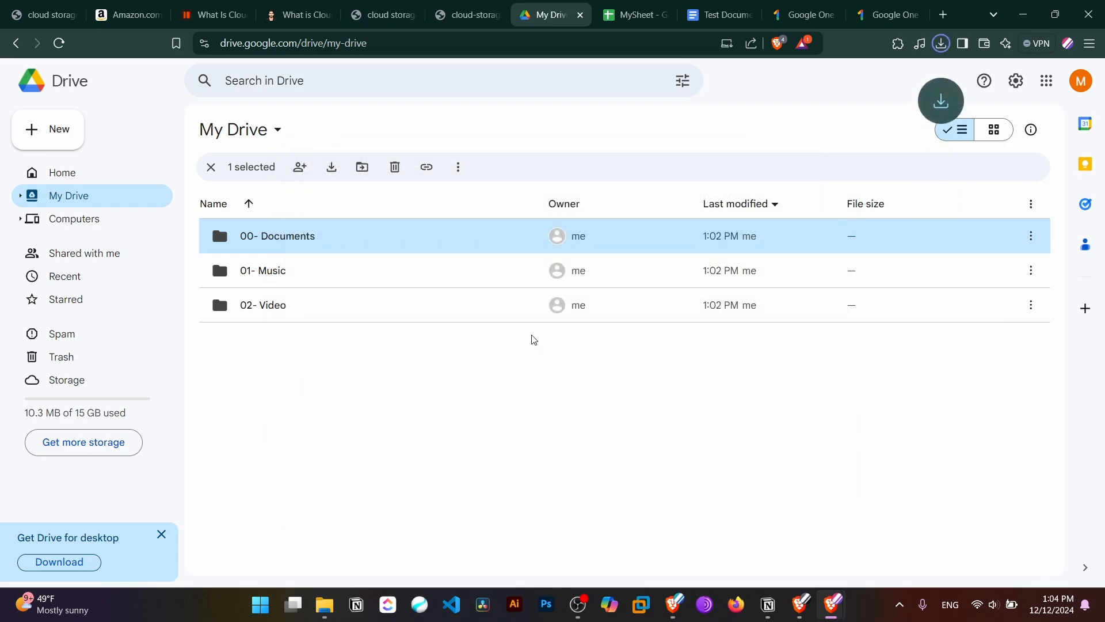
click(938, 44)
click(897, 109)
Open the downloaded ZIP archive, inspect the files in its 00- Documents folder, and return to My Drive
click(178, 130)
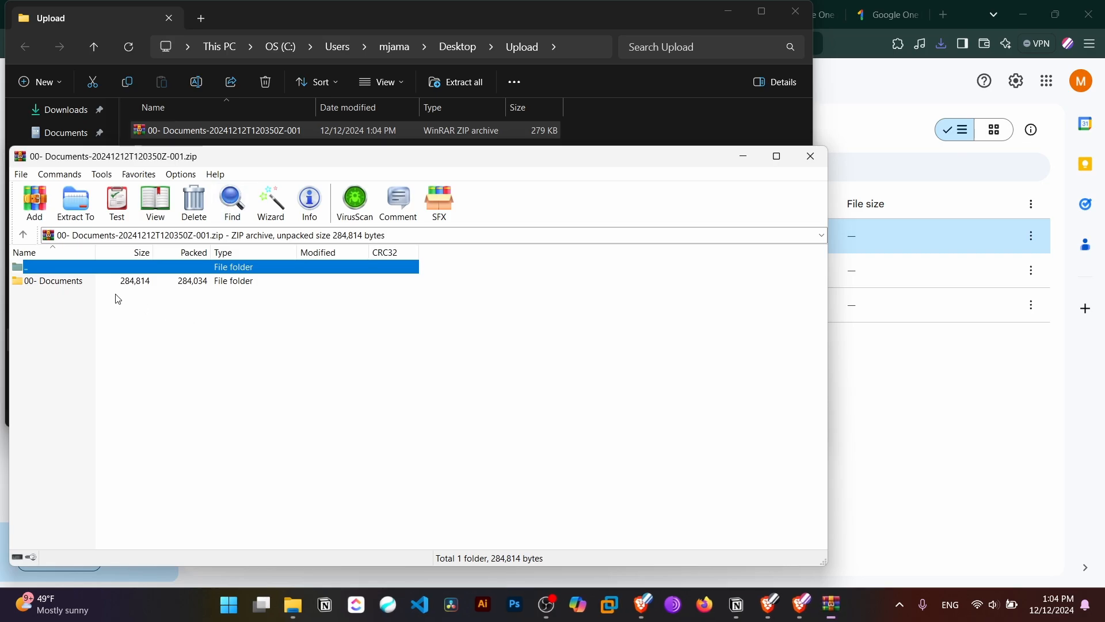
click(26, 282)
double_click(50, 285)
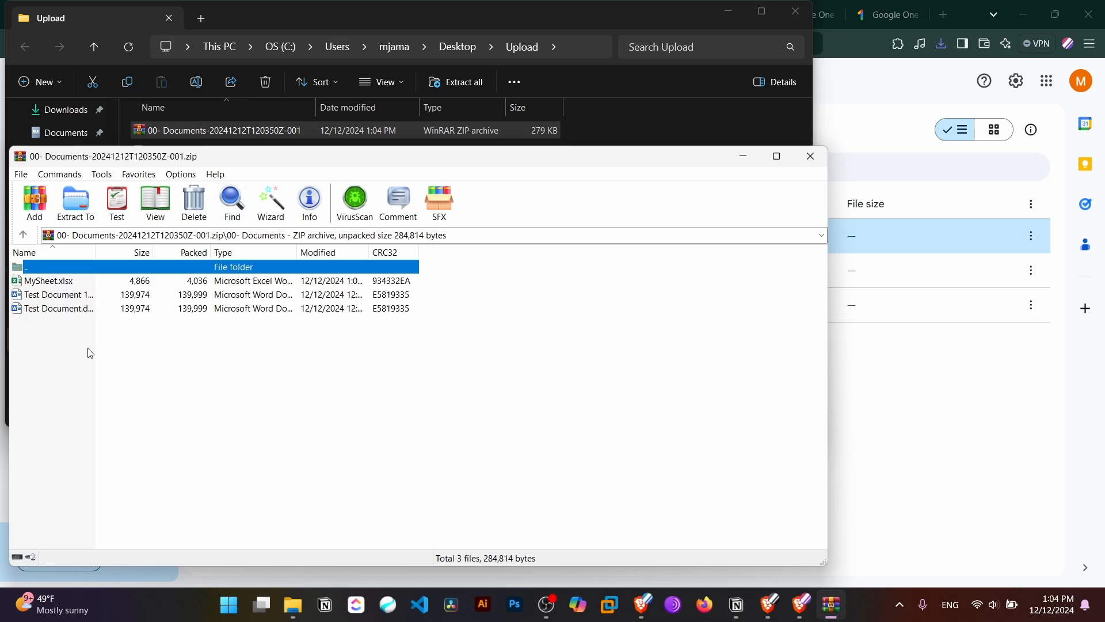
click(810, 156)
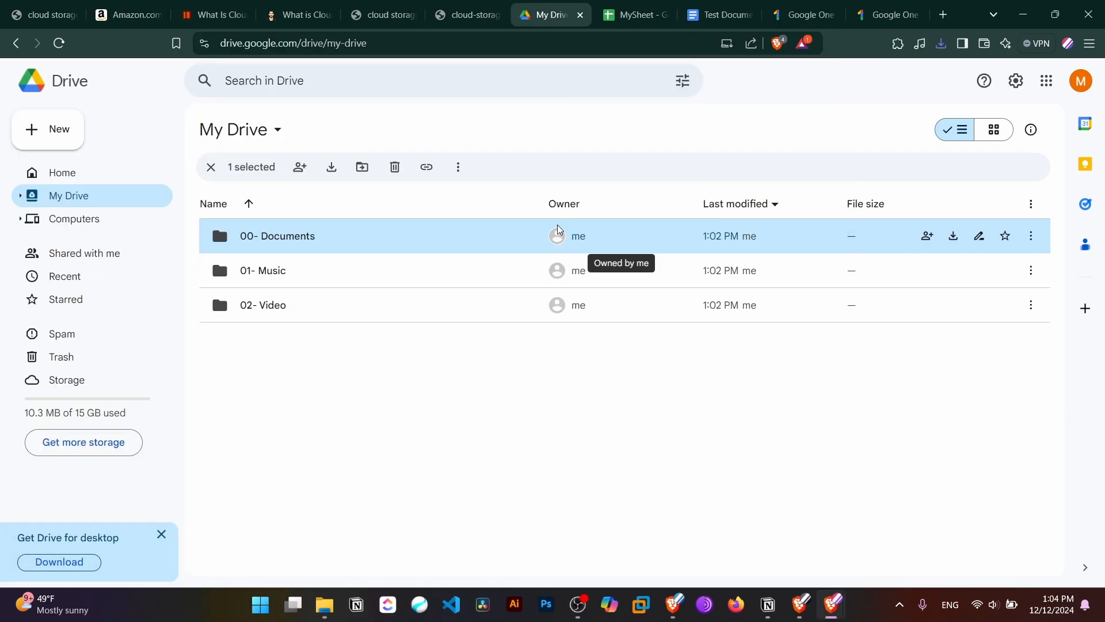
click(415, 329)
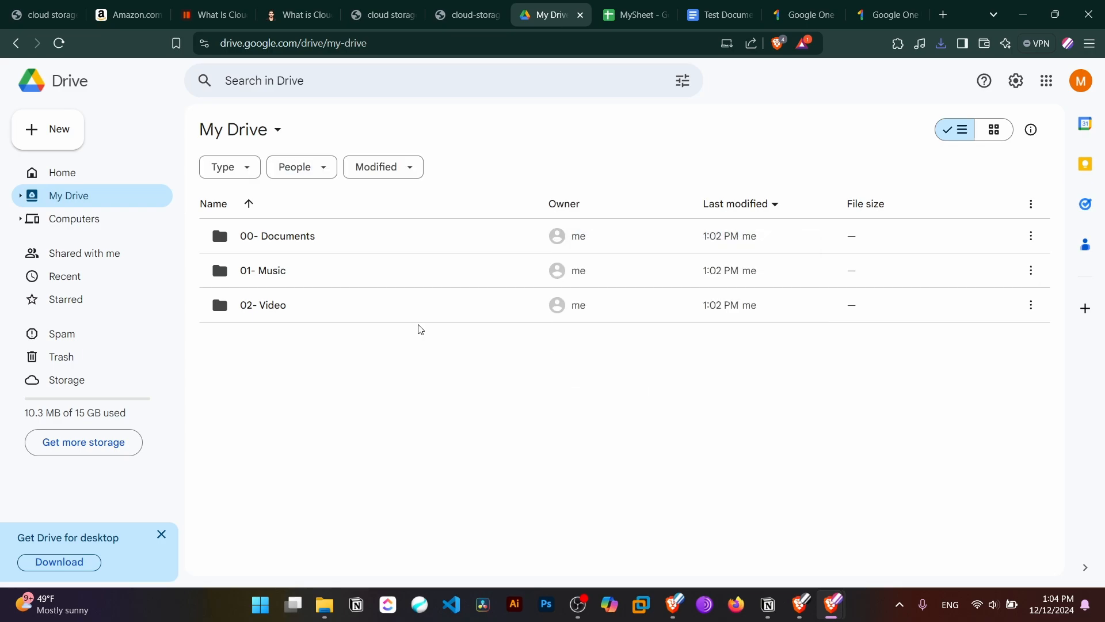
Review the available actions for the 00- Documents folder and change its folder color to red
click(291, 234)
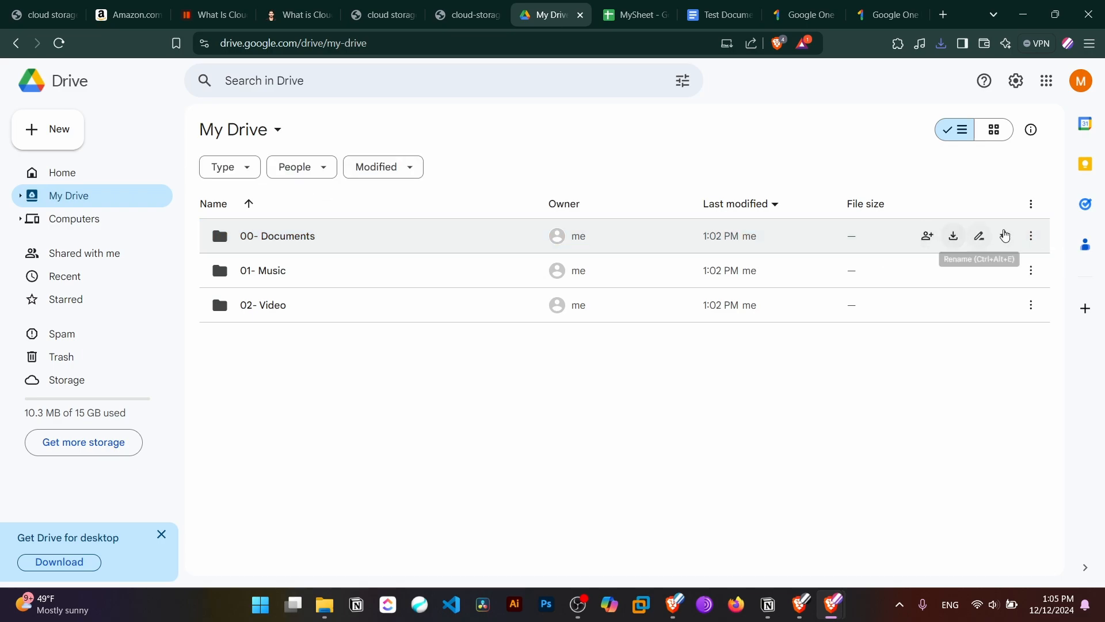
click(1031, 236)
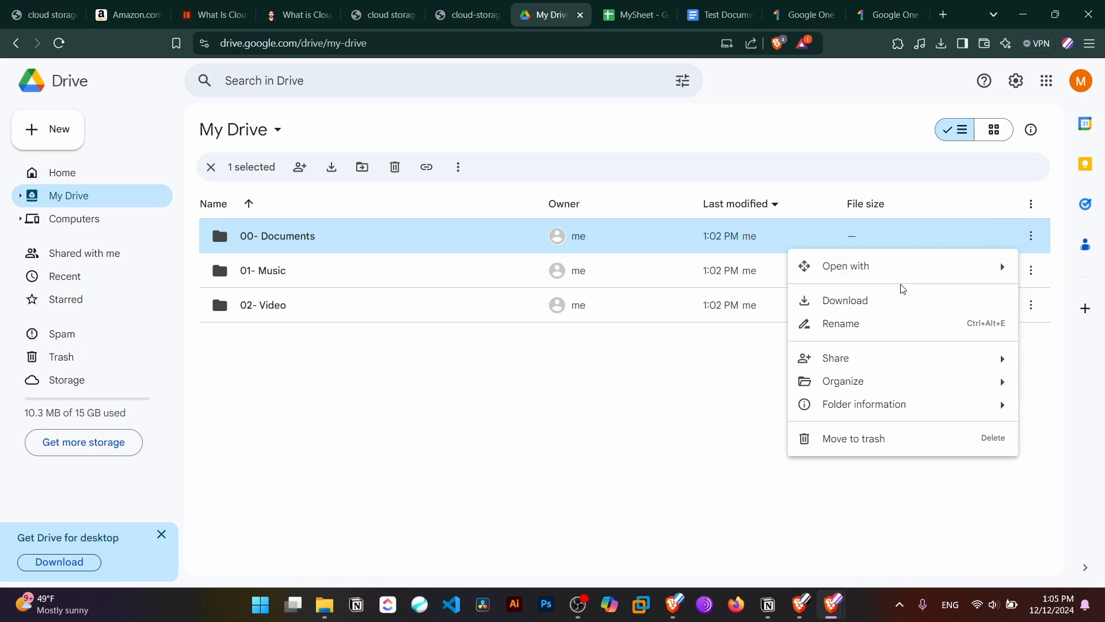
mouse_move(900, 271)
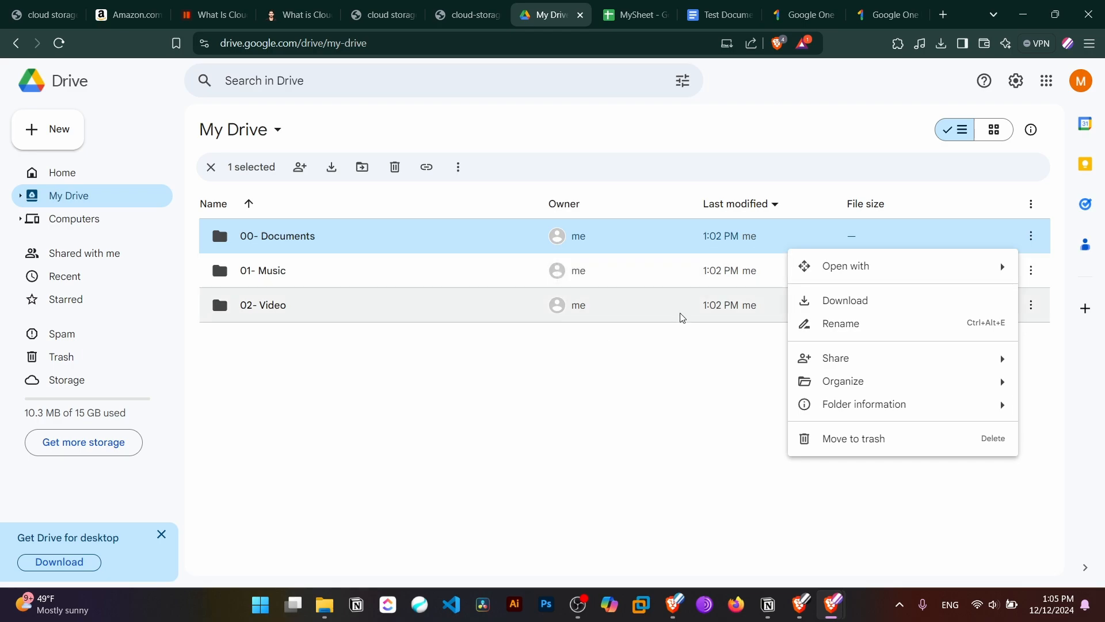
mouse_move(828, 276)
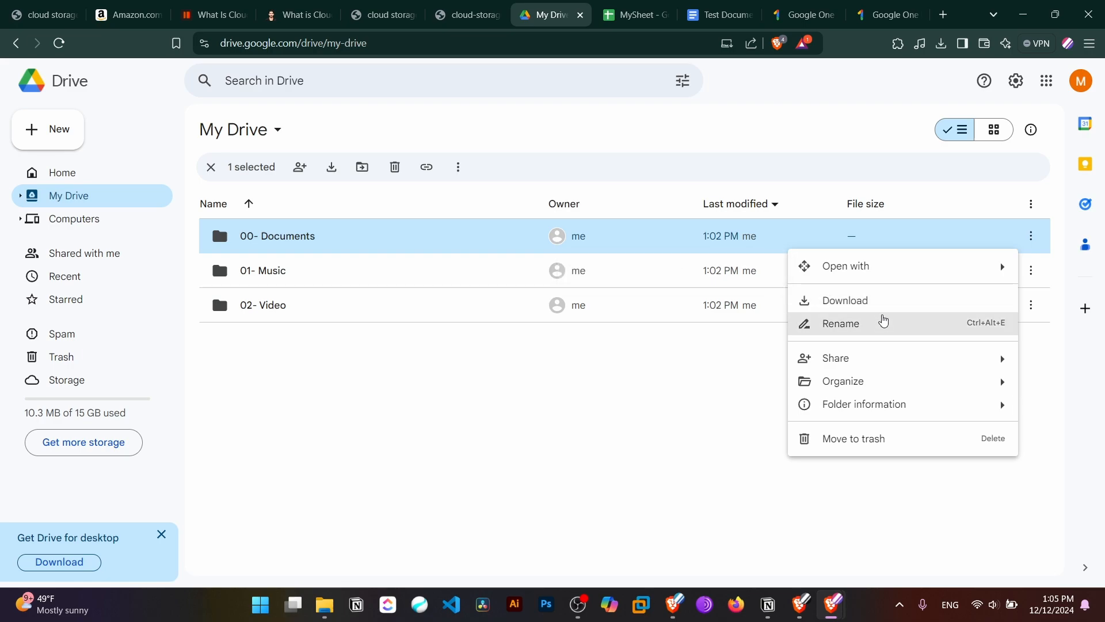
mouse_move(905, 382)
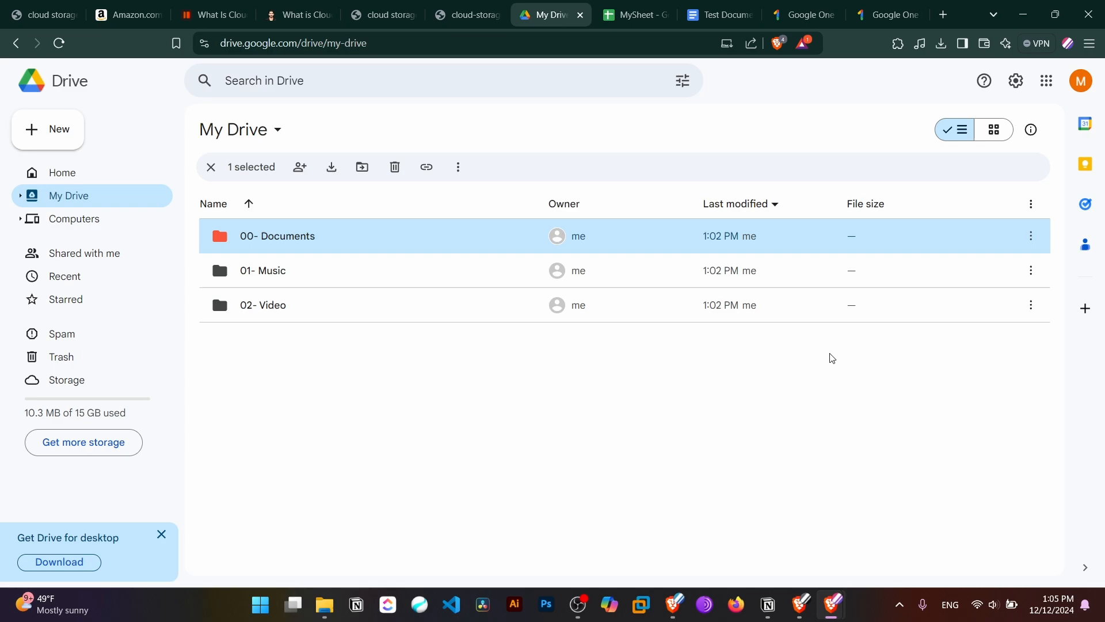
Move the 00- Documents folder to the trash
click(1031, 235)
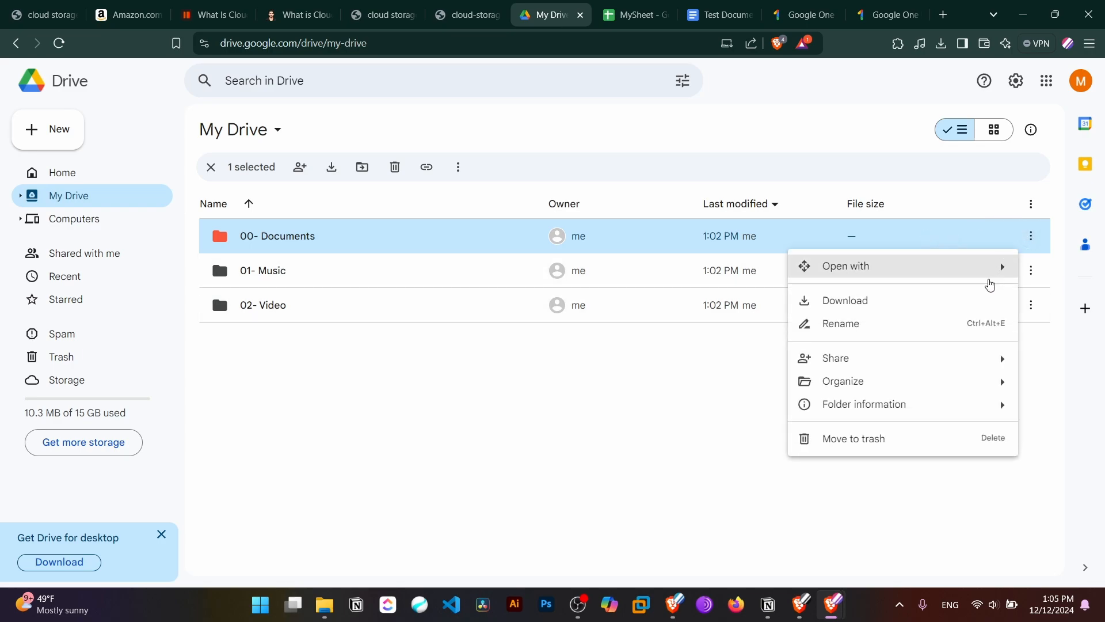
mouse_move(900, 402)
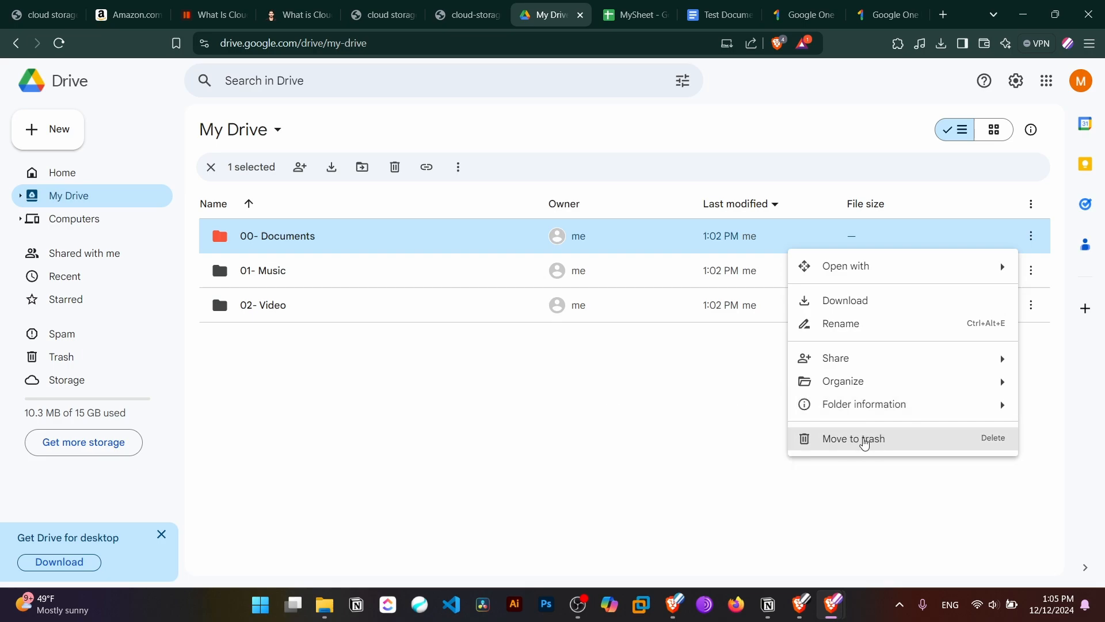
click(864, 442)
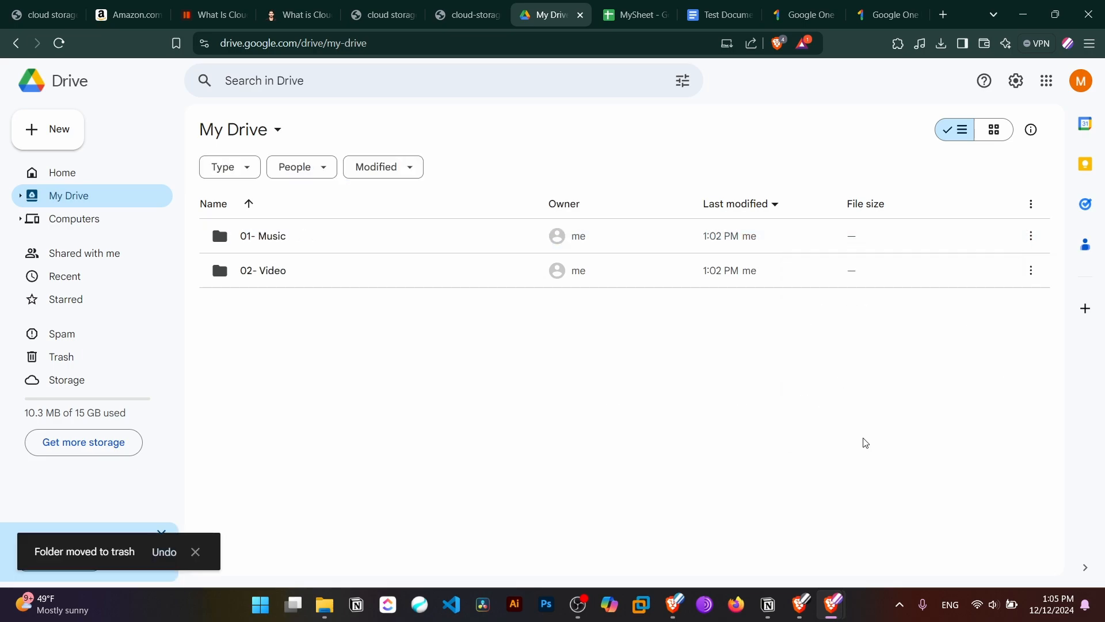
Open the Trash and read the notice about how long deleted items are kept
click(68, 364)
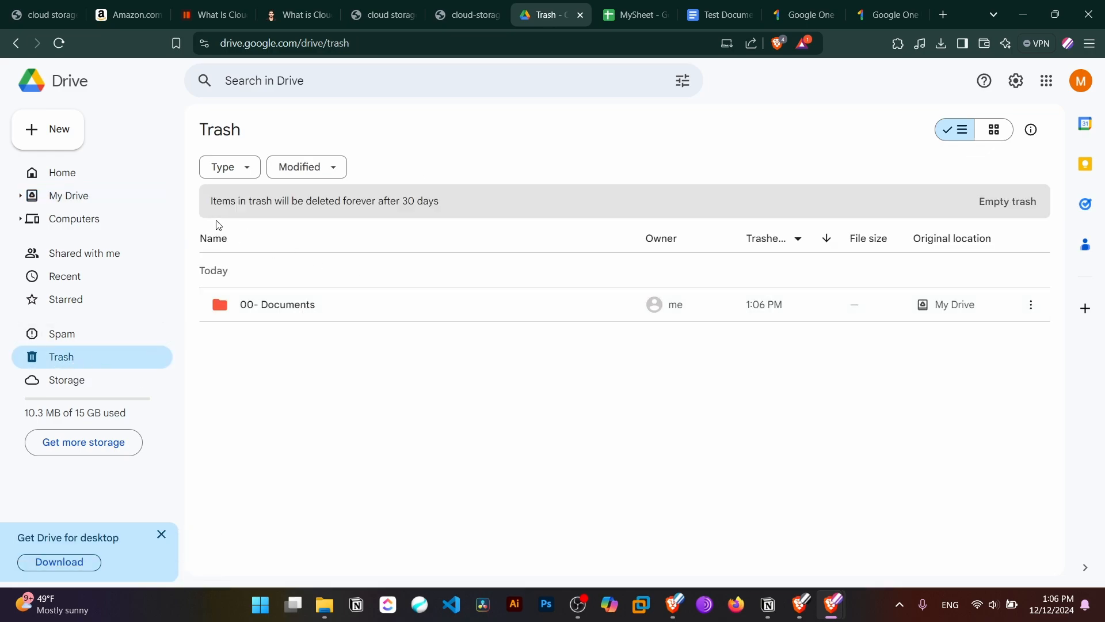
drag(211, 199, 448, 209)
click(444, 205)
drag(210, 203, 436, 206)
Restore the 00- Documents folder from the trash and return to My Drive
click(1030, 304)
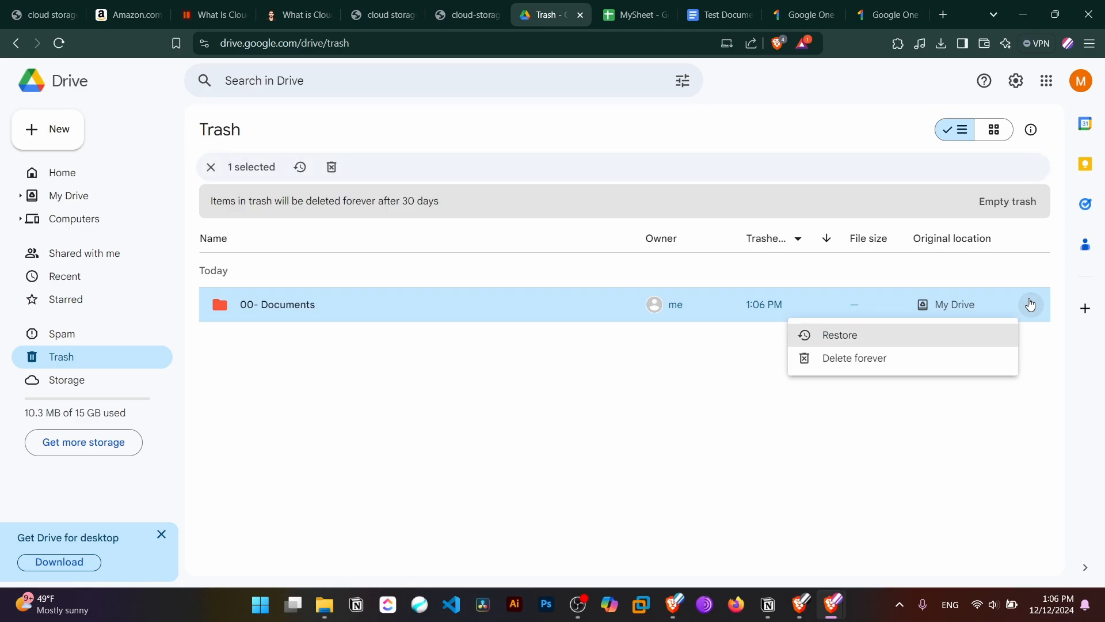
click(833, 338)
click(89, 196)
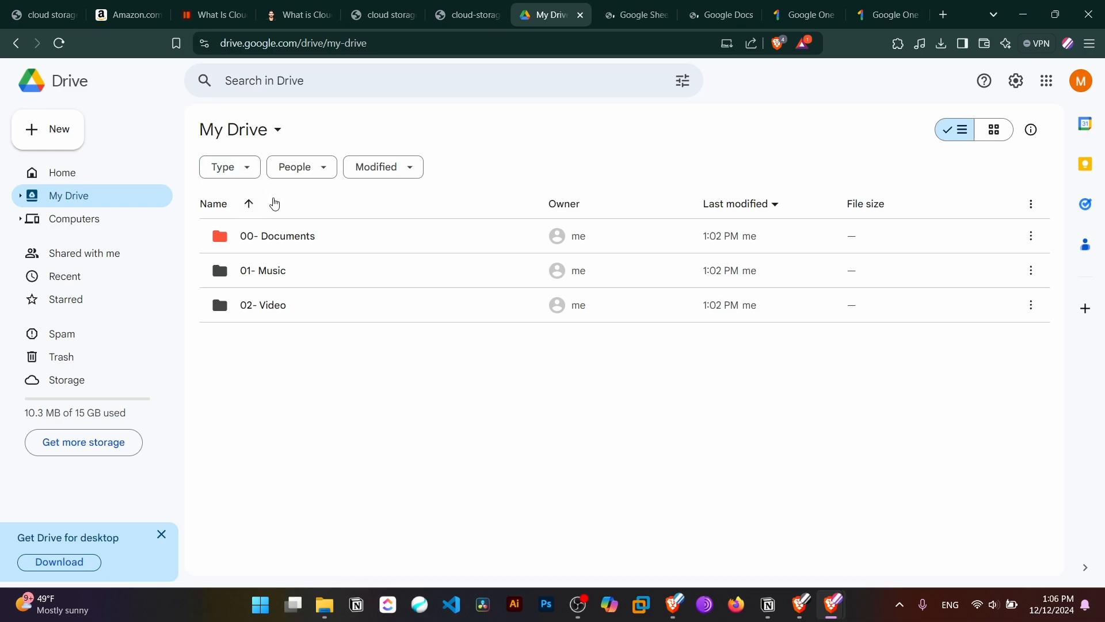
Move the 00- Documents folder into the 02- Video folder
click(277, 234)
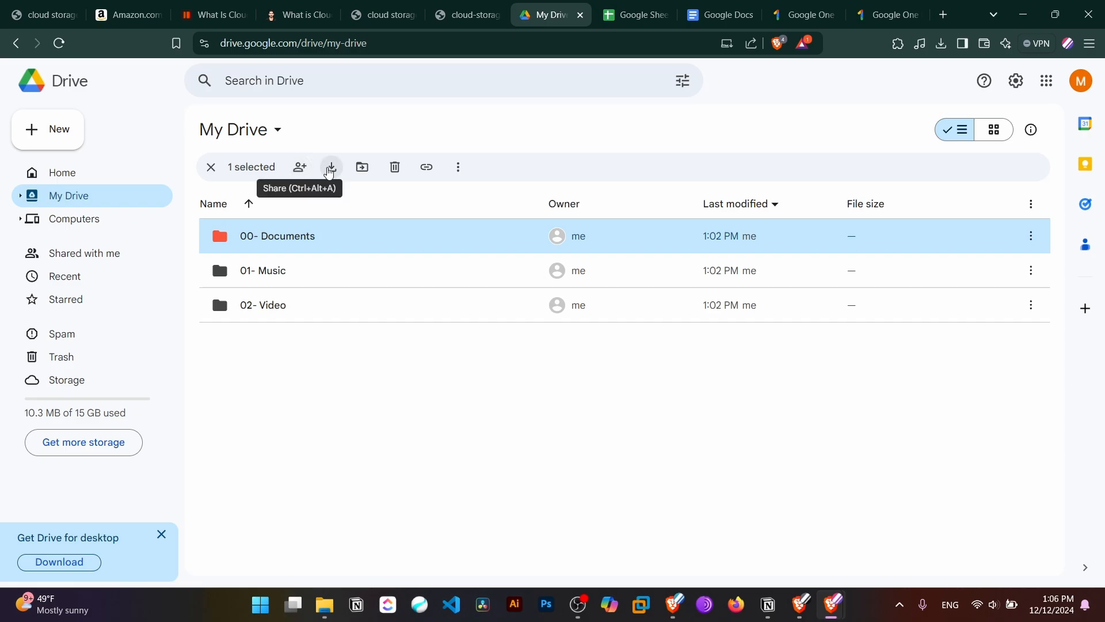
click(361, 171)
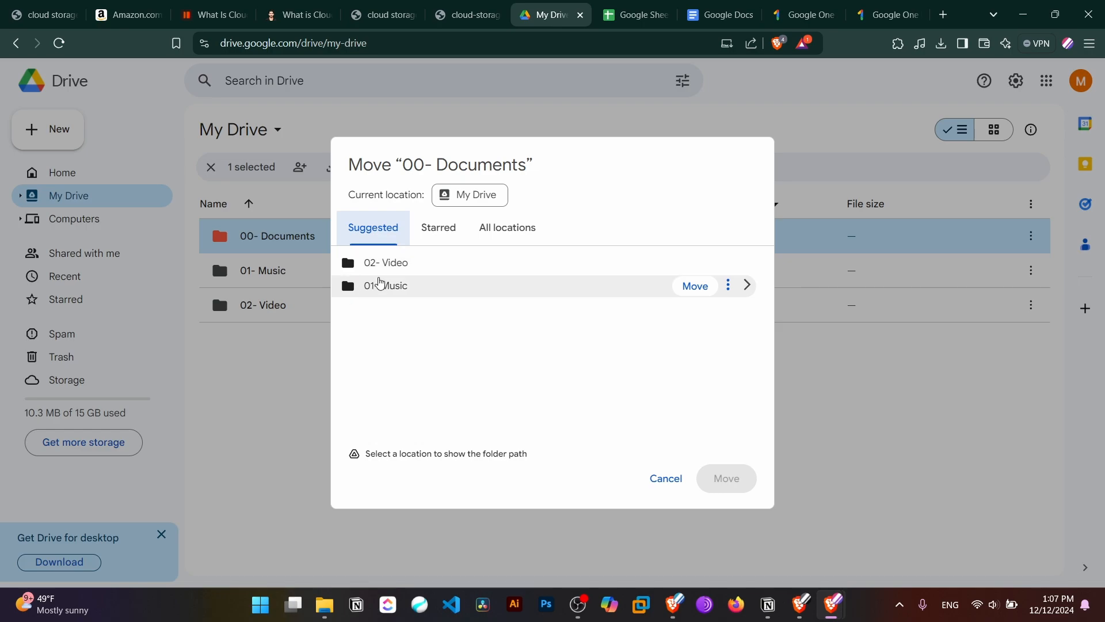
click(415, 266)
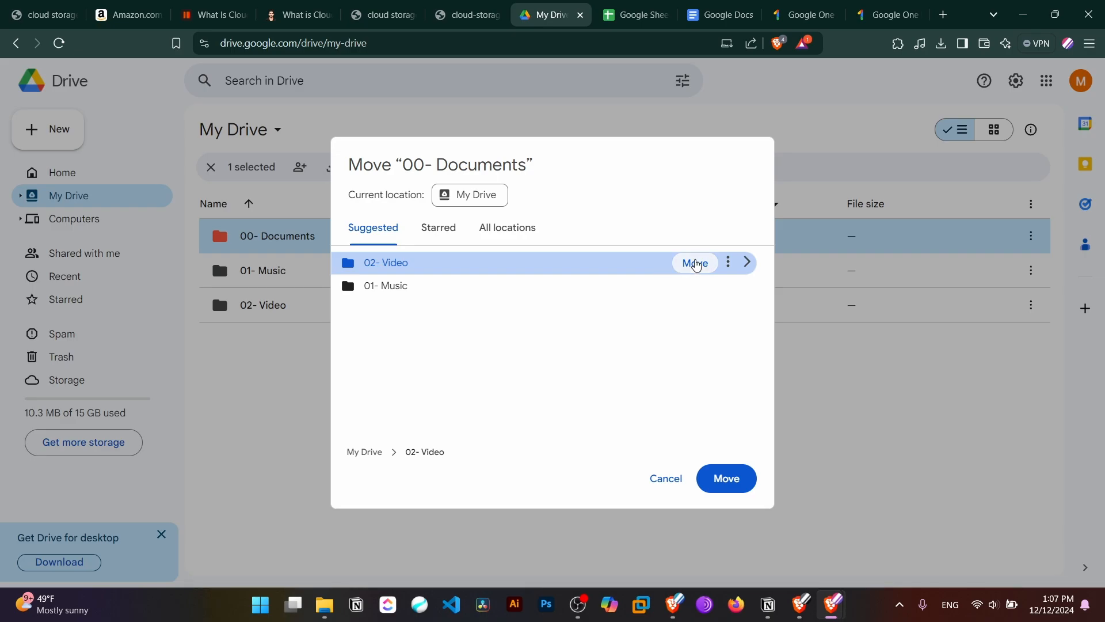
click(726, 482)
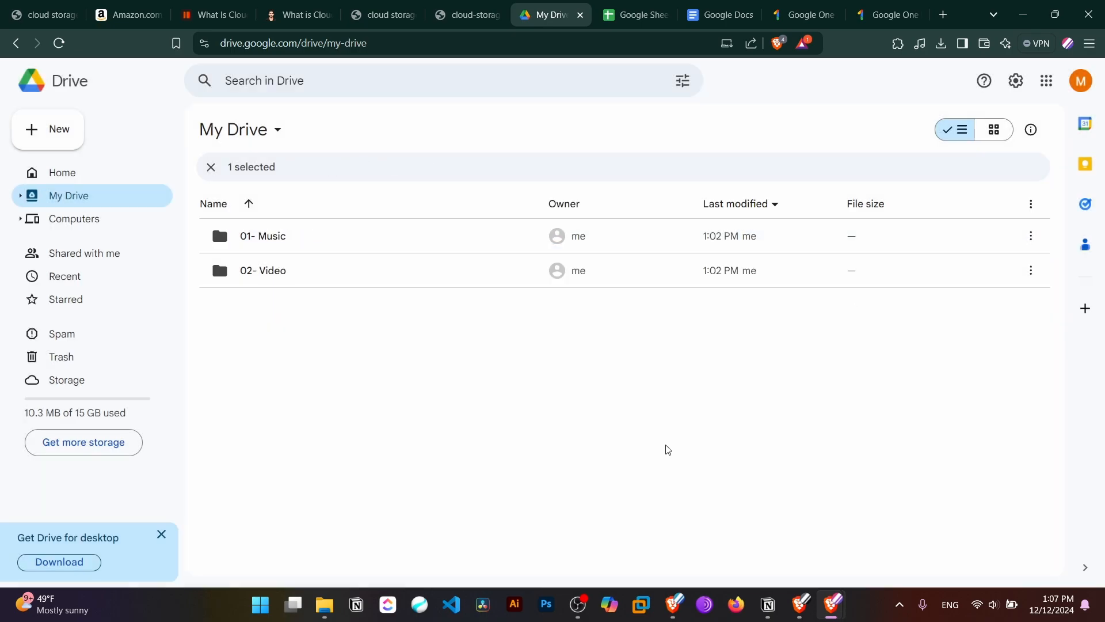
Move the 00- Documents folder out of the 02- Video folder to My Drive and return to My Drive
double_click(276, 275)
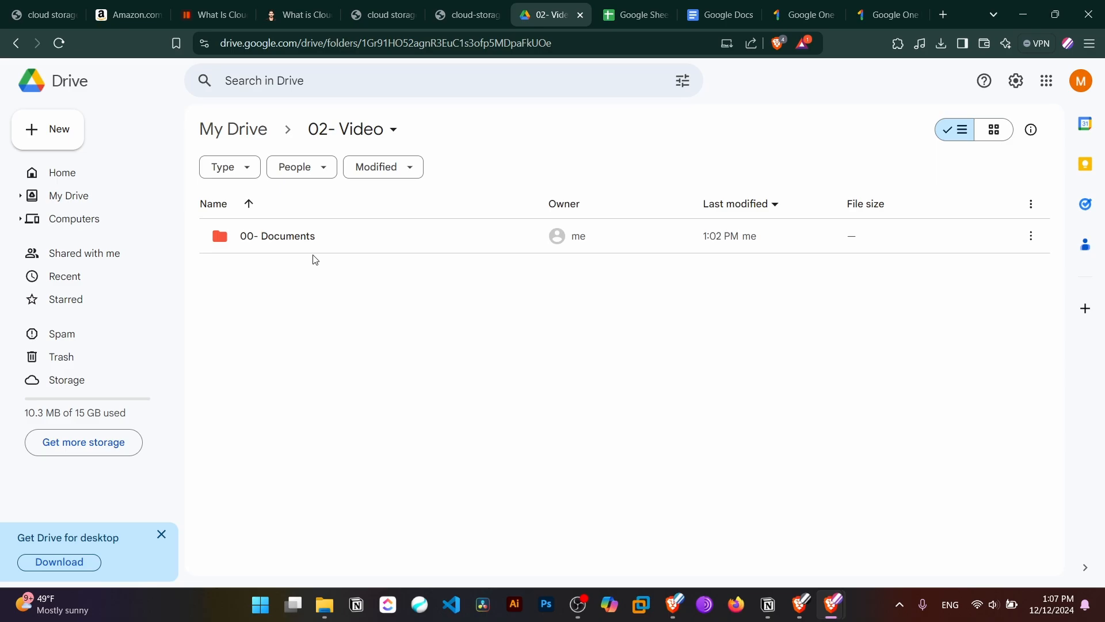
click(286, 244)
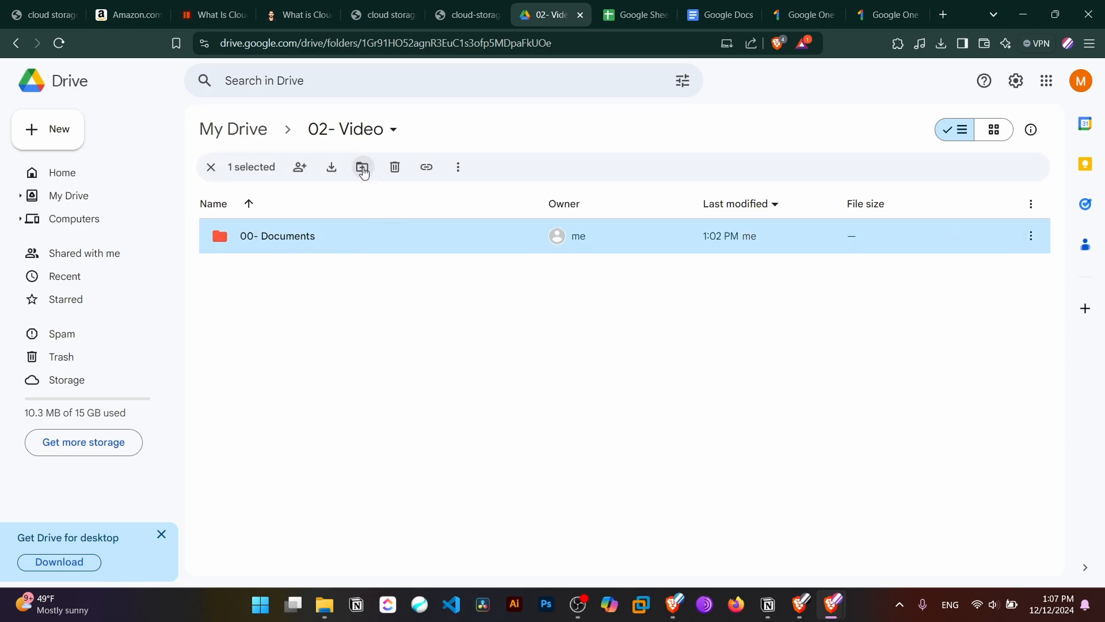
click(363, 168)
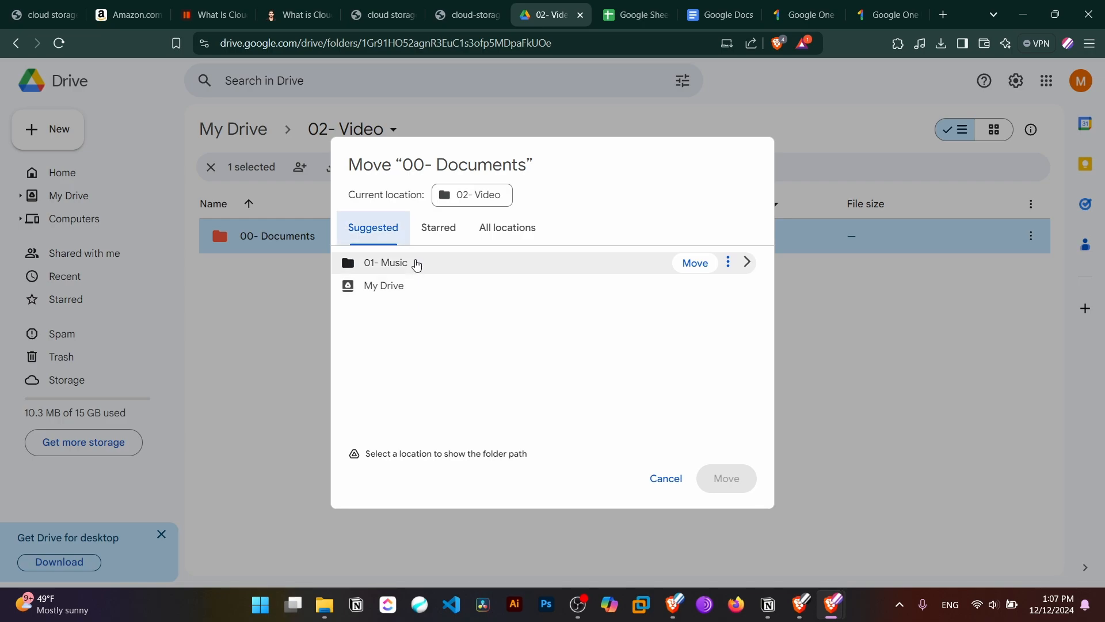
click(386, 288)
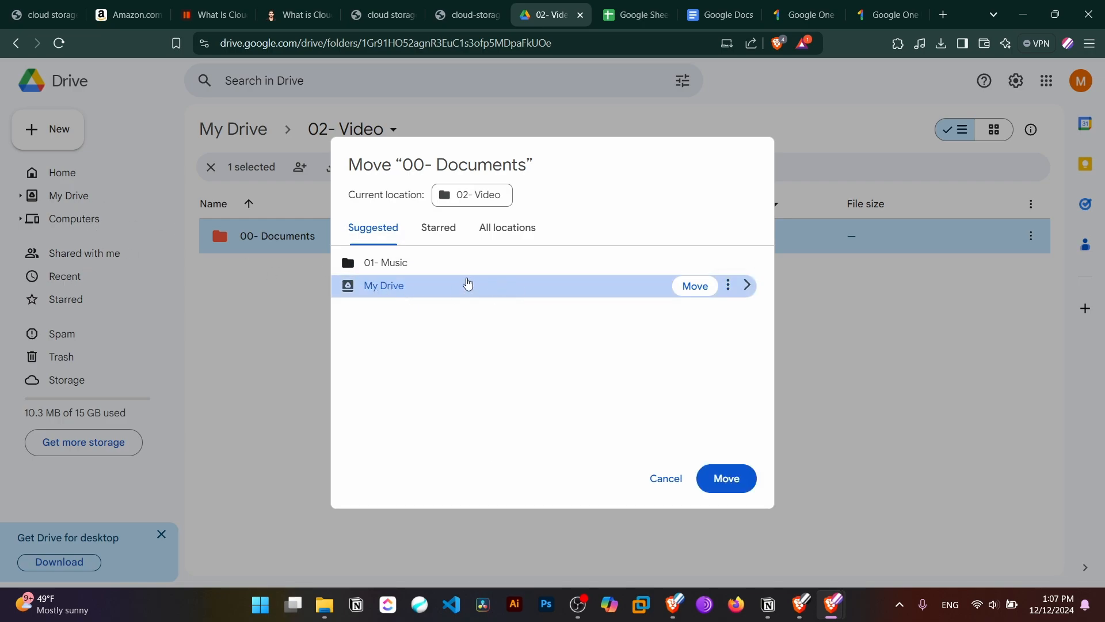
click(729, 477)
click(253, 131)
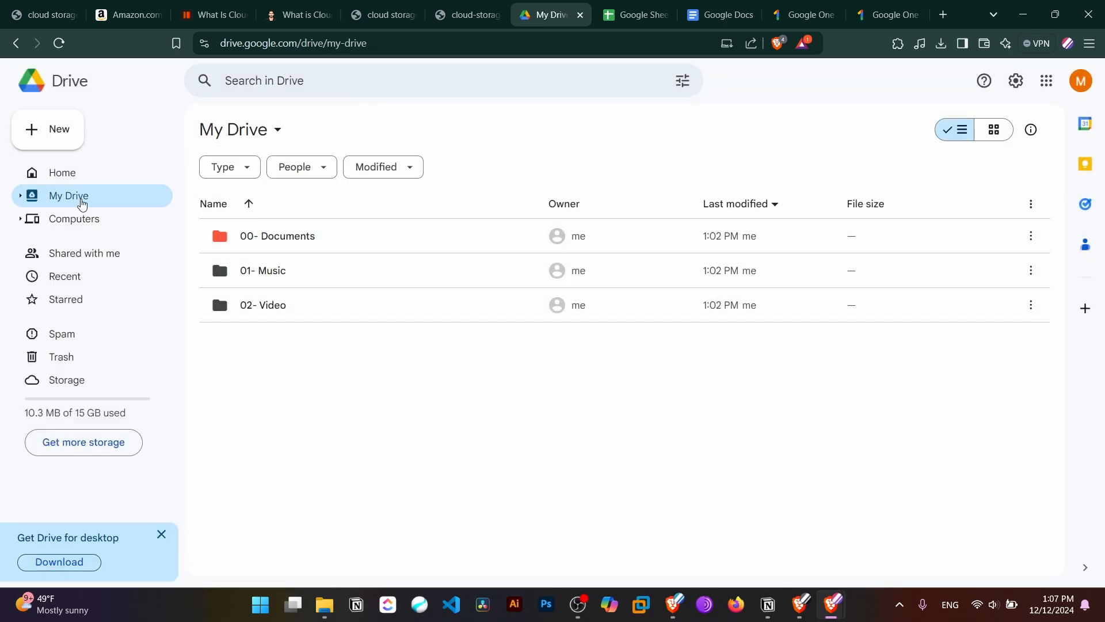
Copy the link to the 02- Video folder and open its access management, dismissing the Malwarebytes notification
click(341, 242)
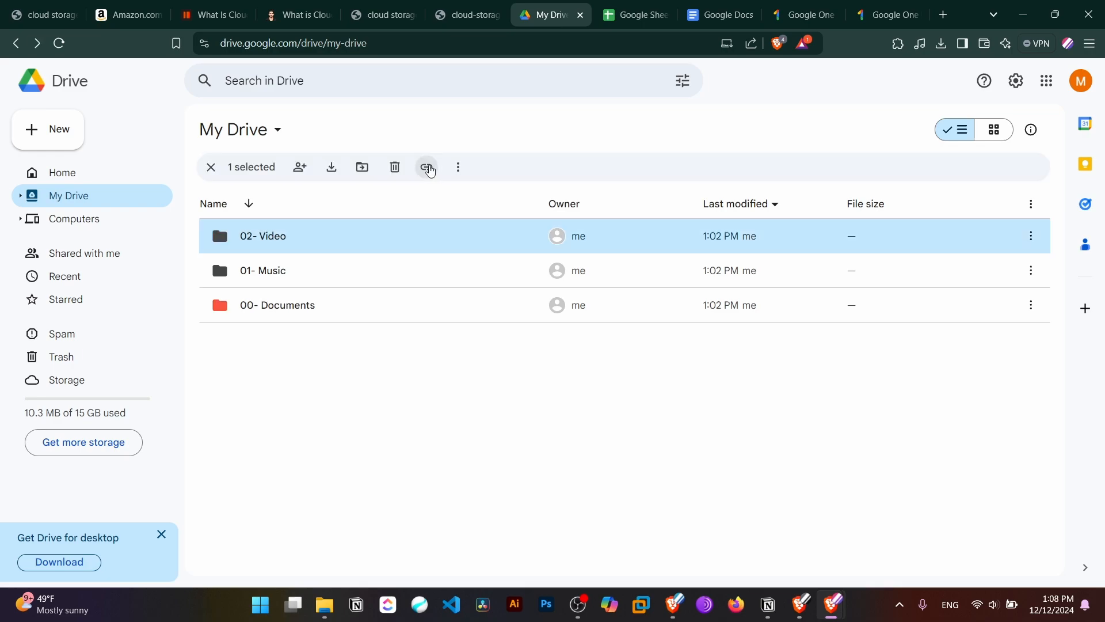
mouse_move(291, 236)
click(425, 168)
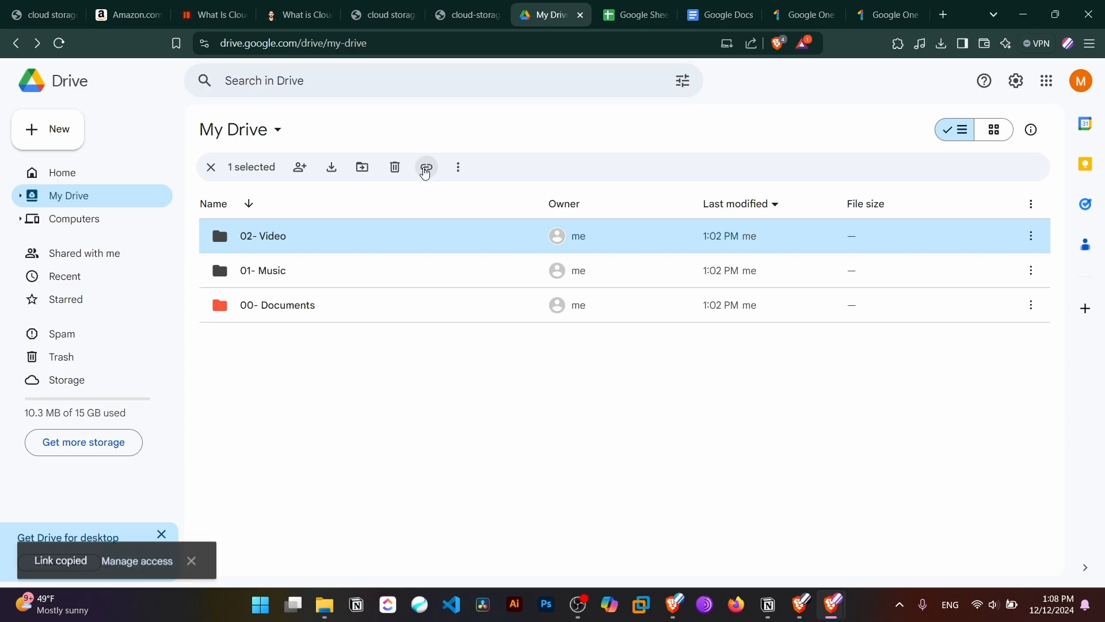
click(130, 554)
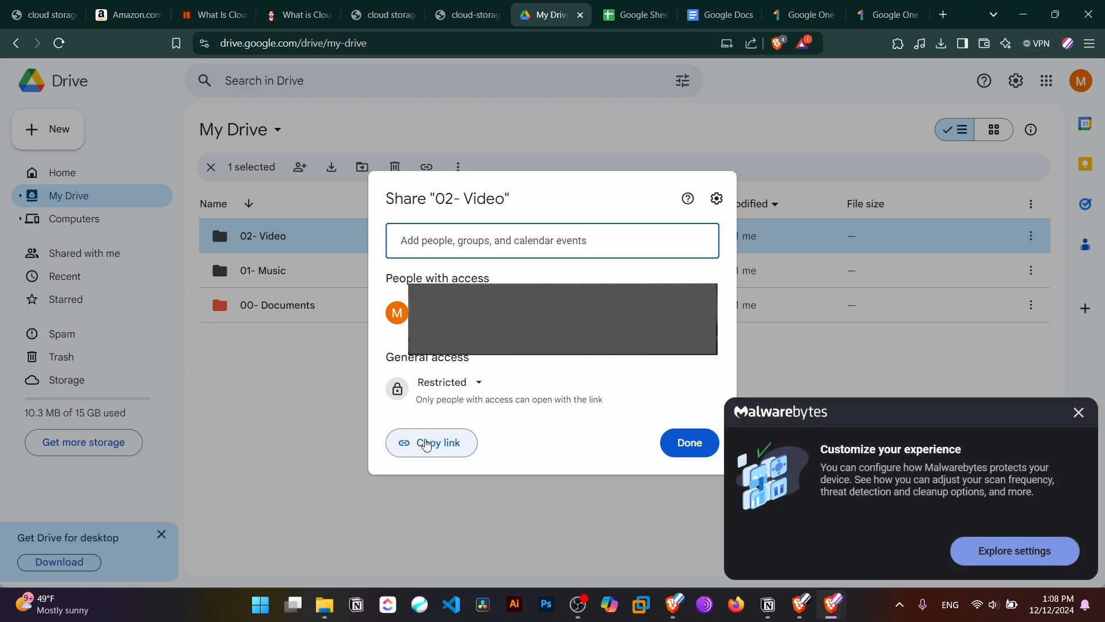
click(1078, 412)
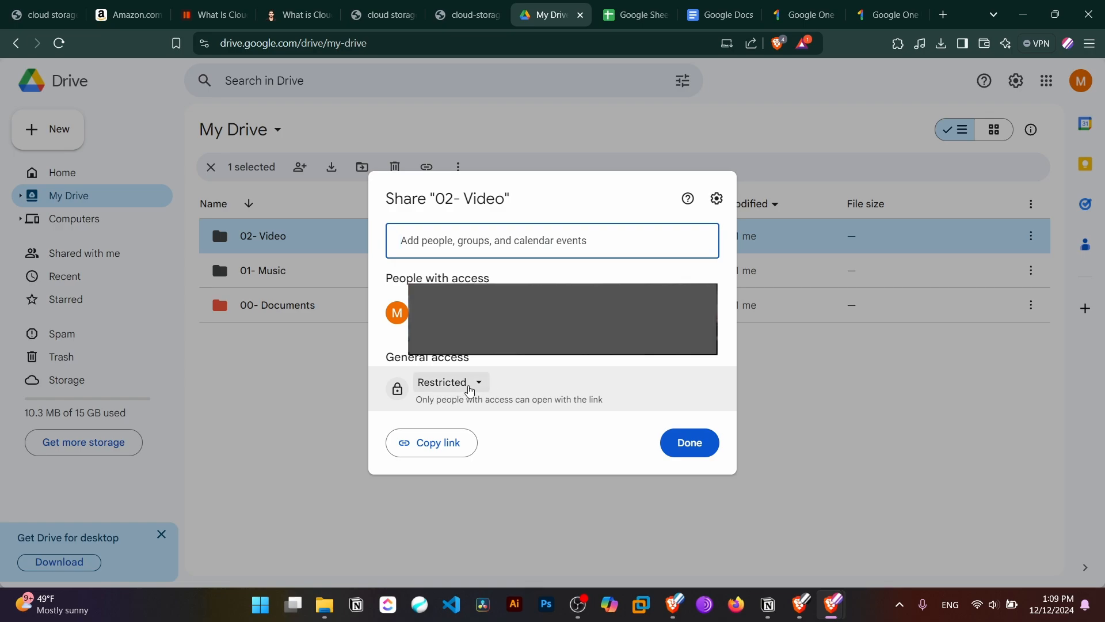
Examine the general access options in the sharing settings of the 02- Video folder
drag(385, 358, 496, 374)
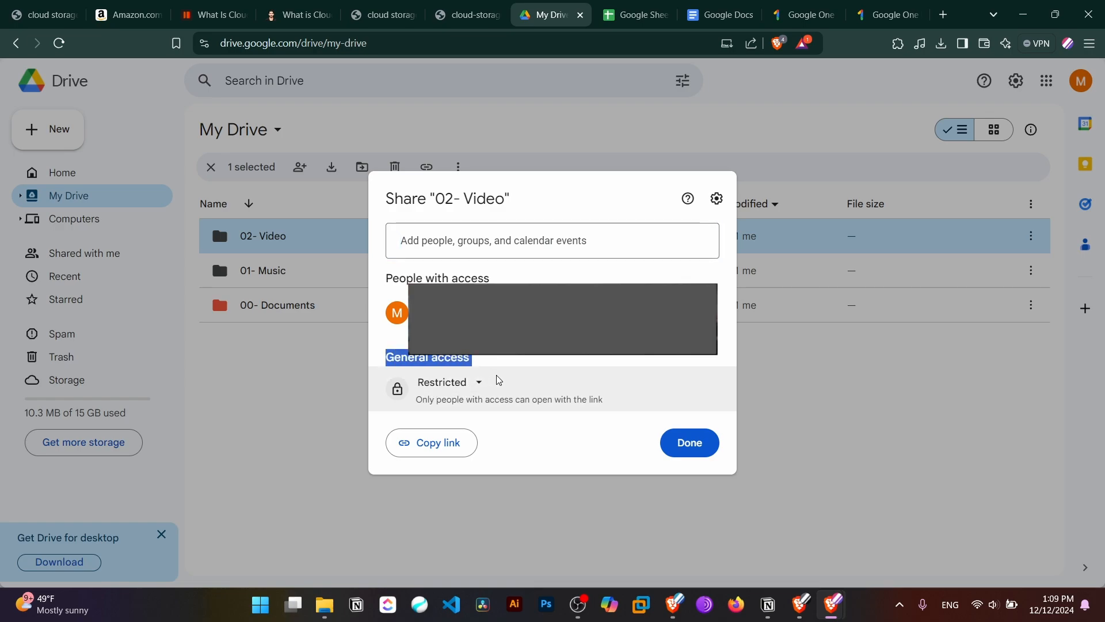
click(478, 382)
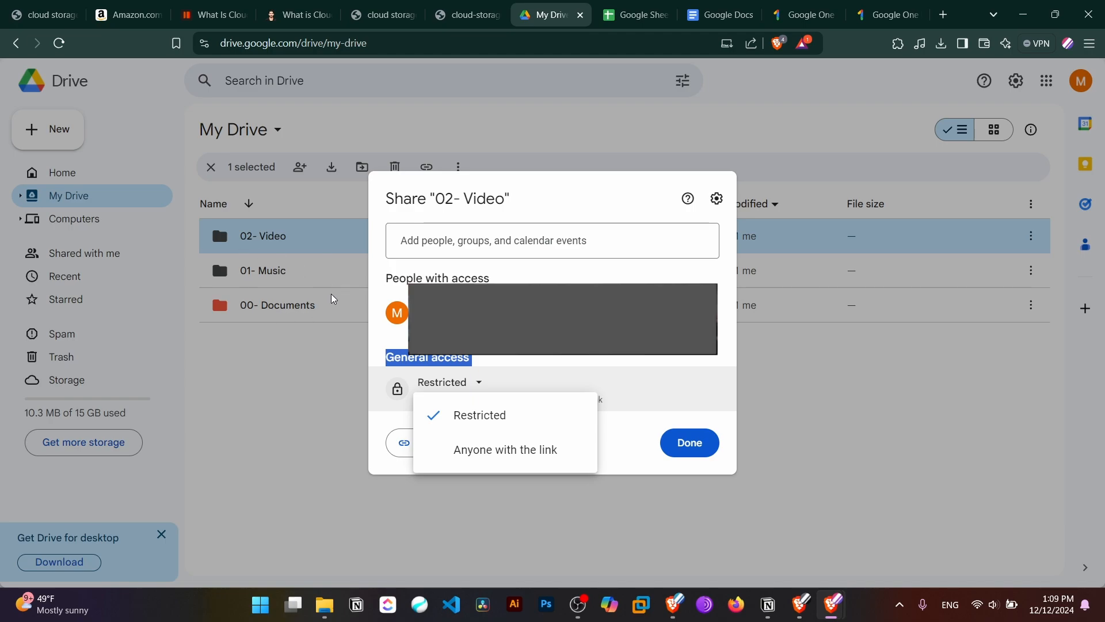
click(507, 365)
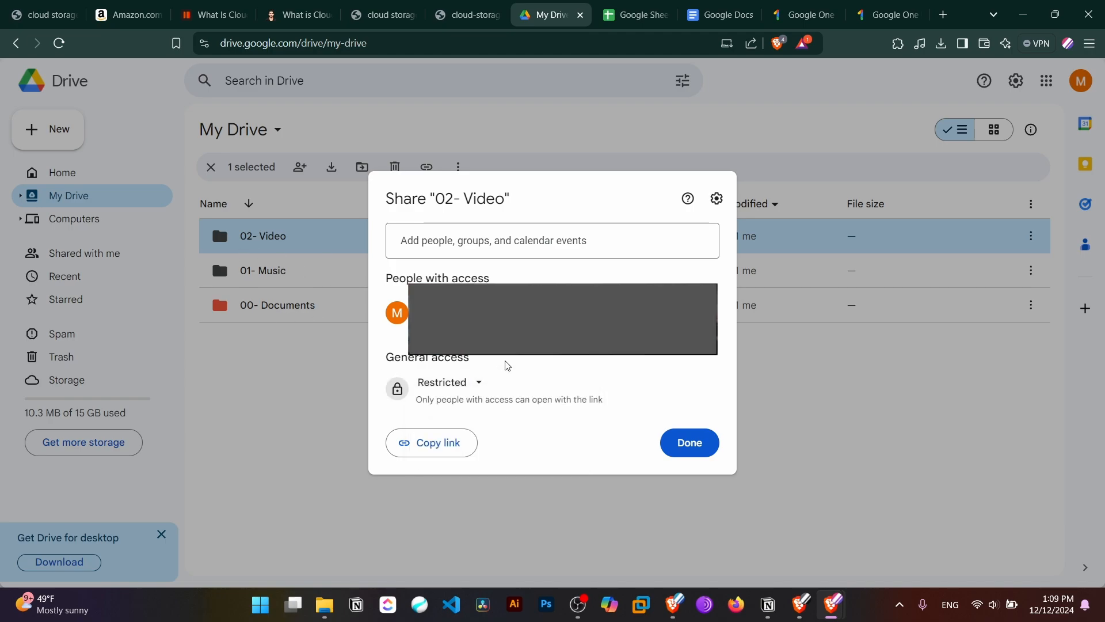
click(483, 386)
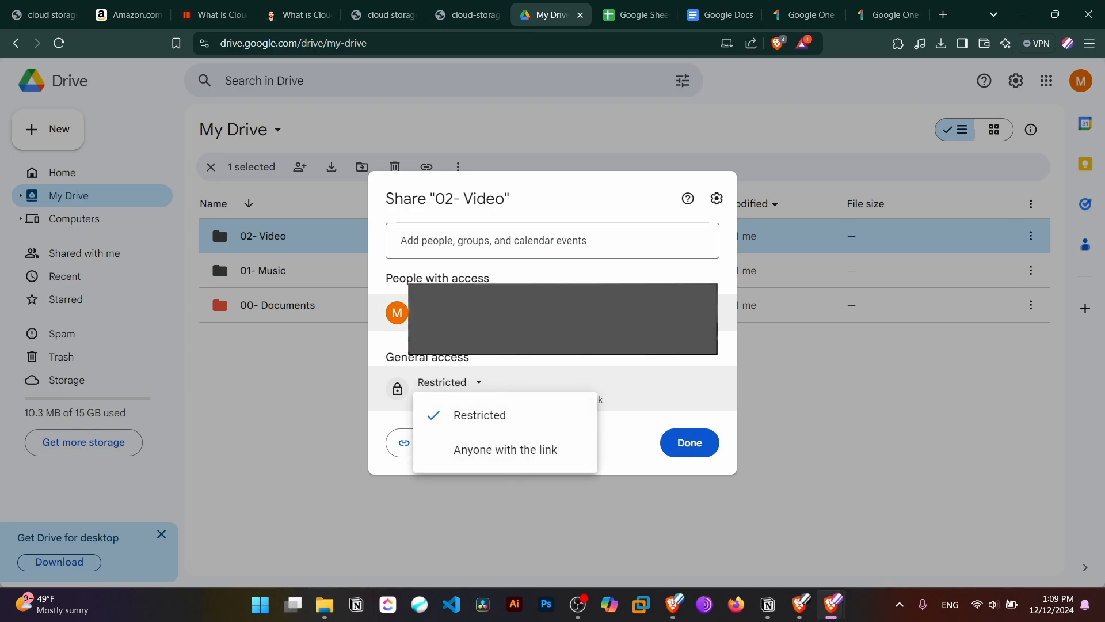
click(452, 360)
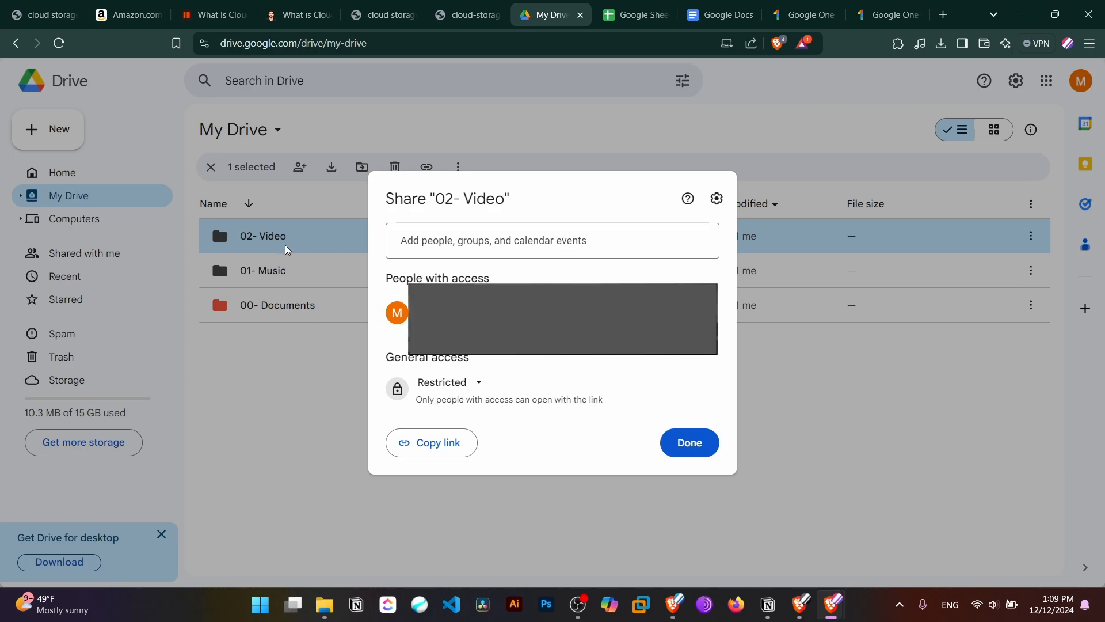
click(452, 383)
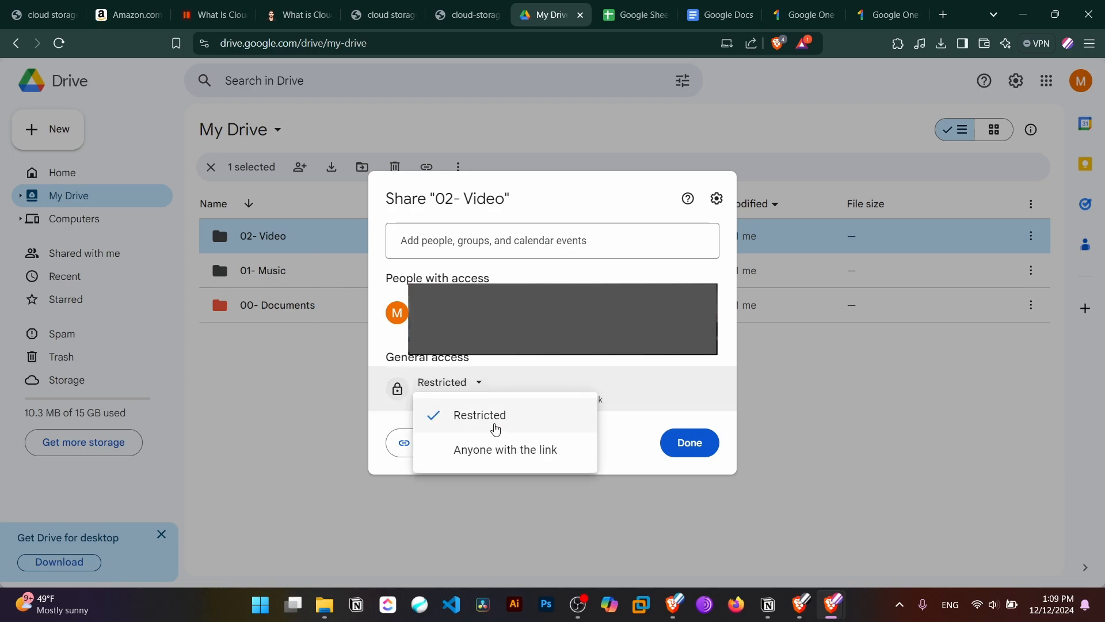
click(620, 423)
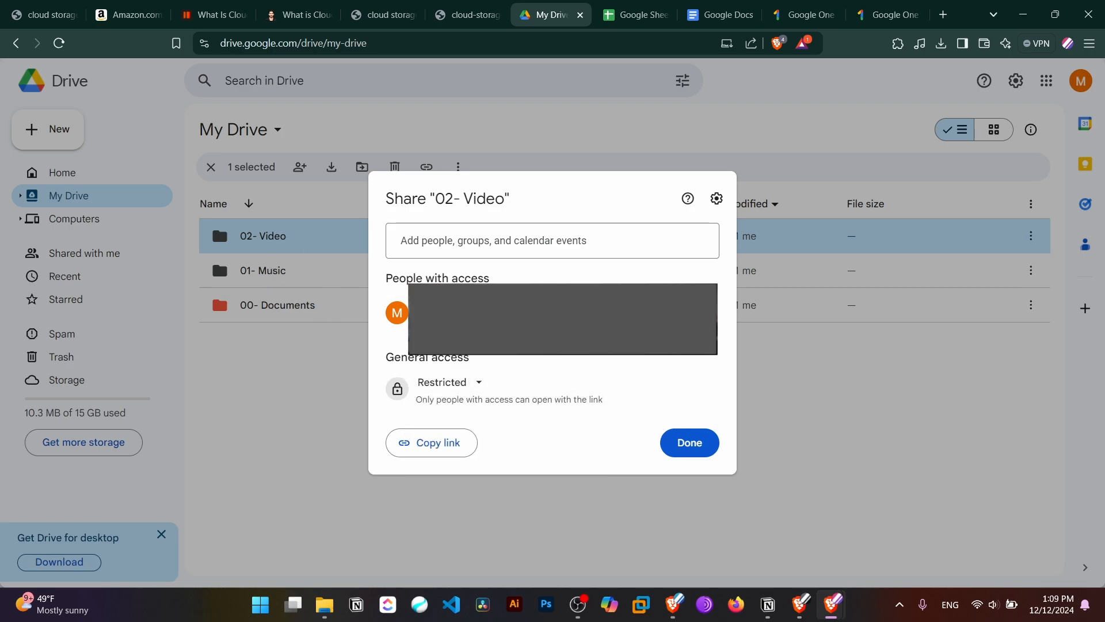
Copy the 02- Video folder's sharing link, paste it into Notepad, and close the folder's sharing settings in Drive
click(411, 447)
key(super)
text(notepad)
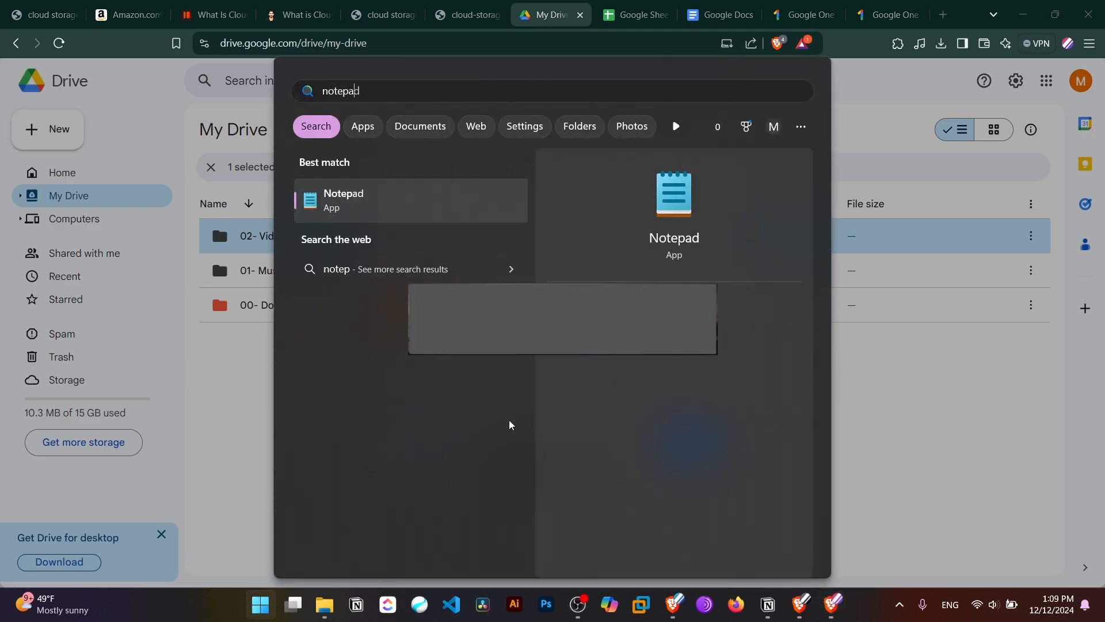
key(Return)
key(ctrl+v)
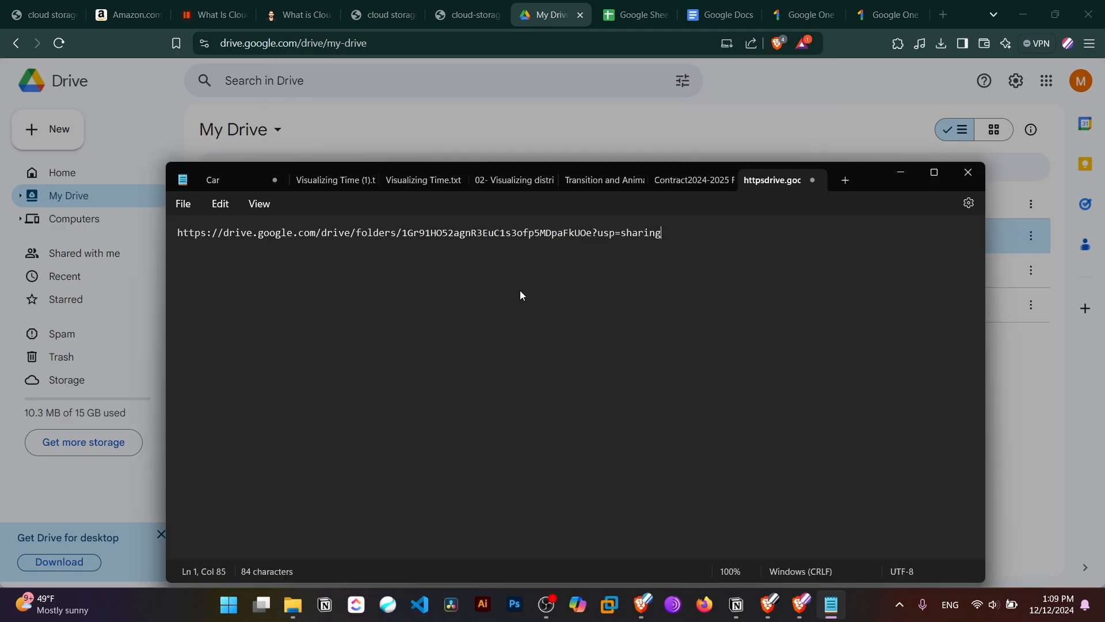
drag(685, 232, 176, 233)
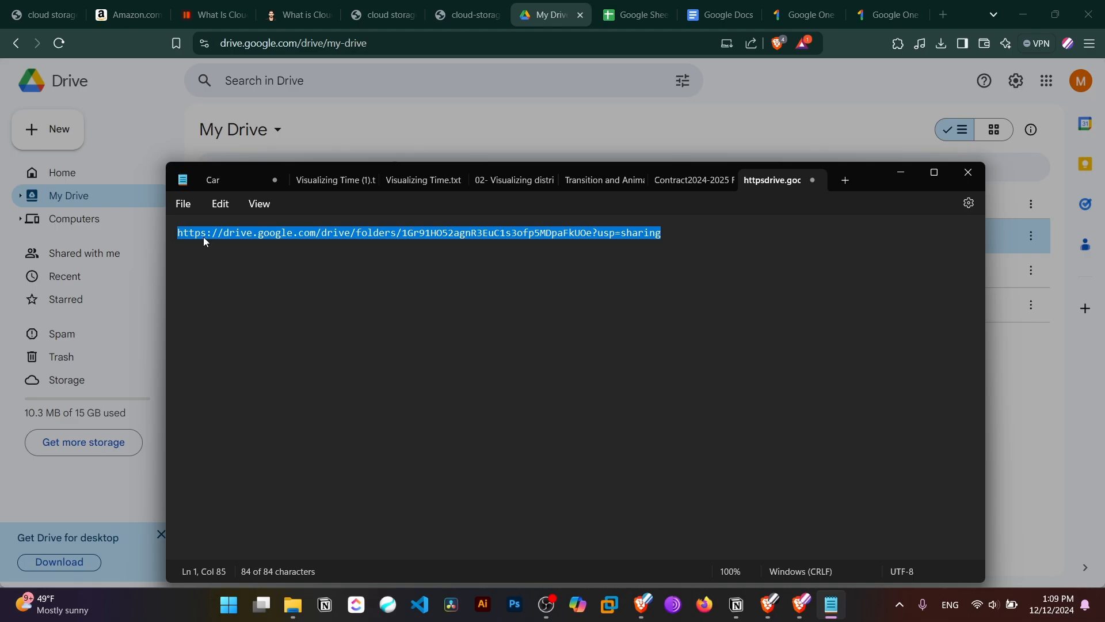
click(907, 170)
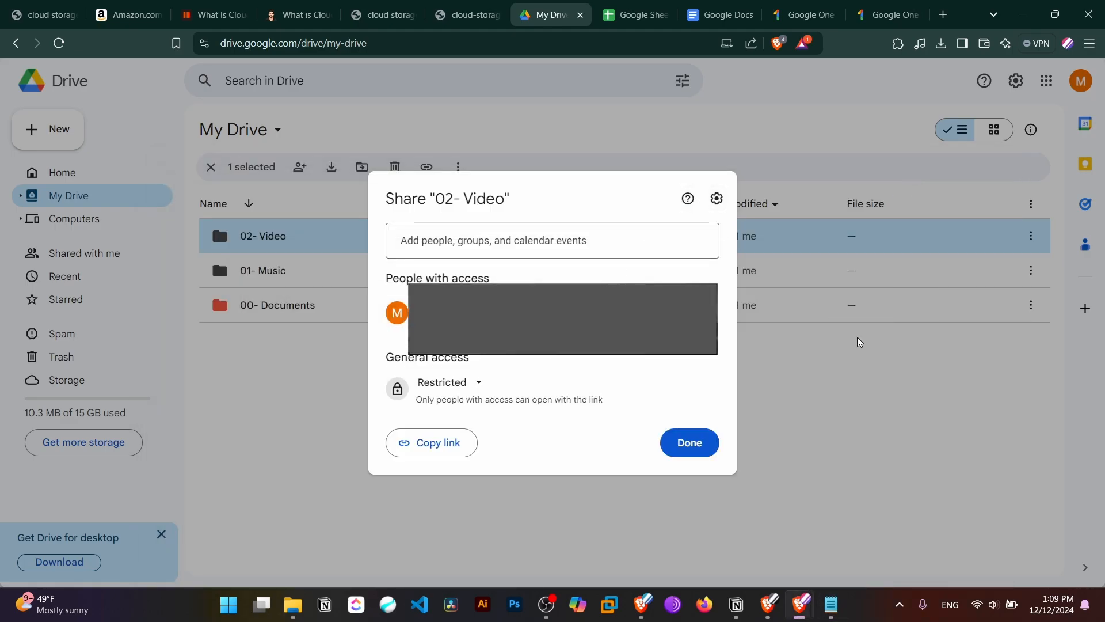
click(861, 344)
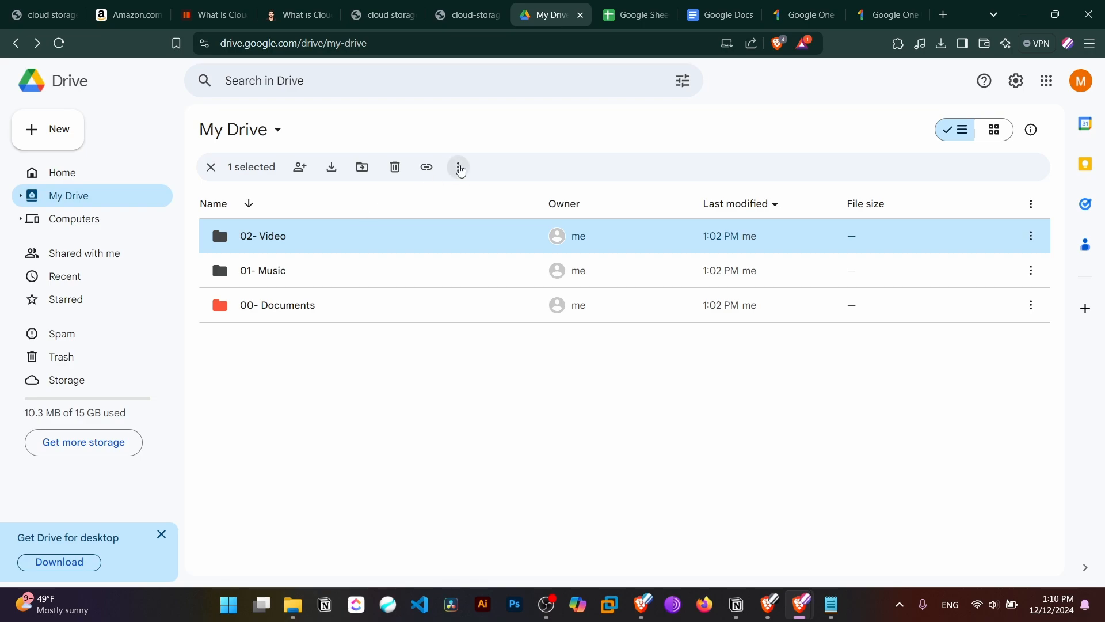
View the additional actions available for the 02- Video folder
click(459, 168)
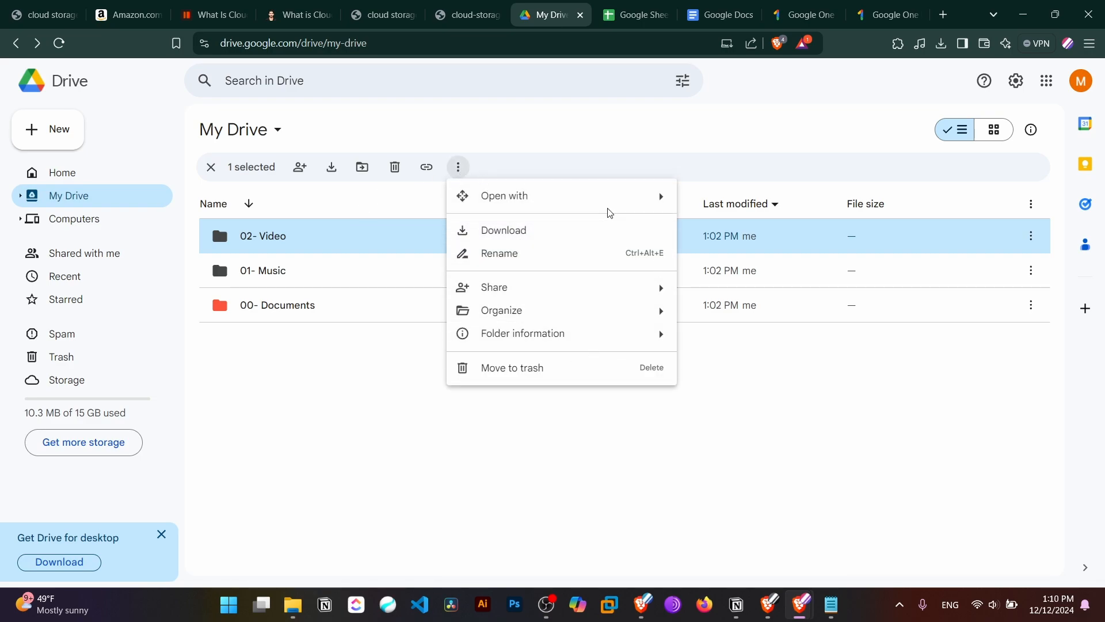
click(364, 393)
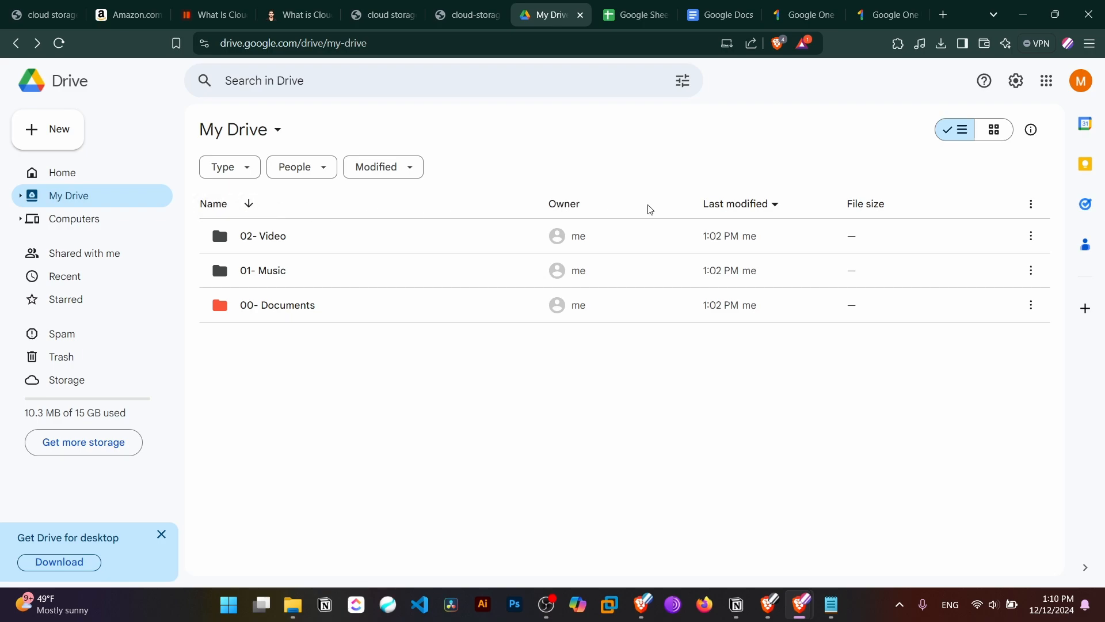
Sort the My Drive folders by name in ascending order and view the sort options for Last modified
click(251, 206)
click(251, 206)
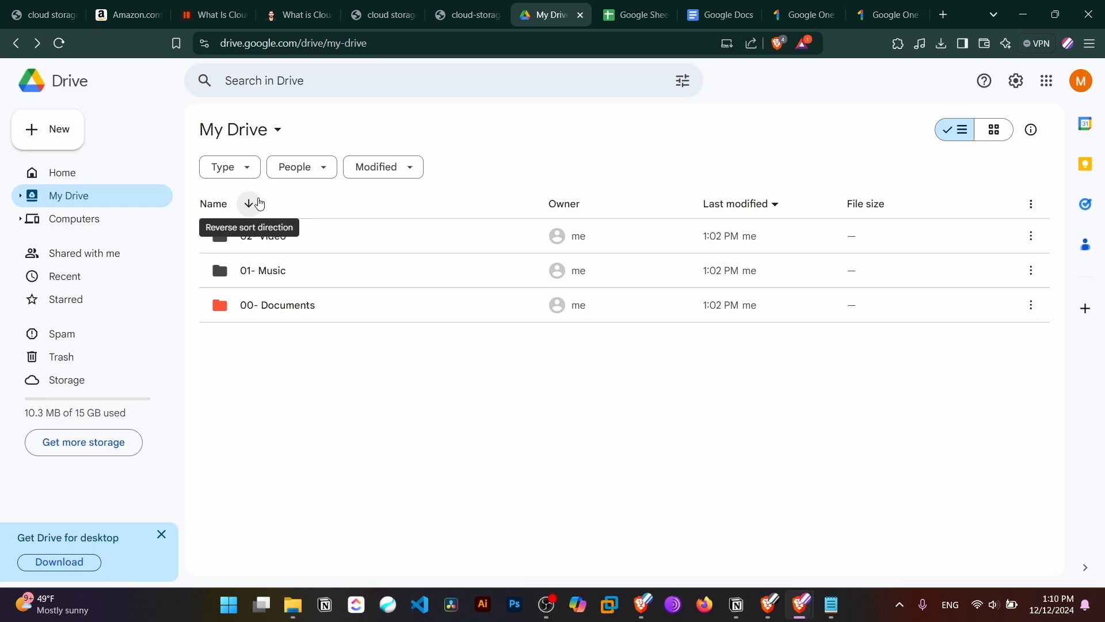
click(258, 203)
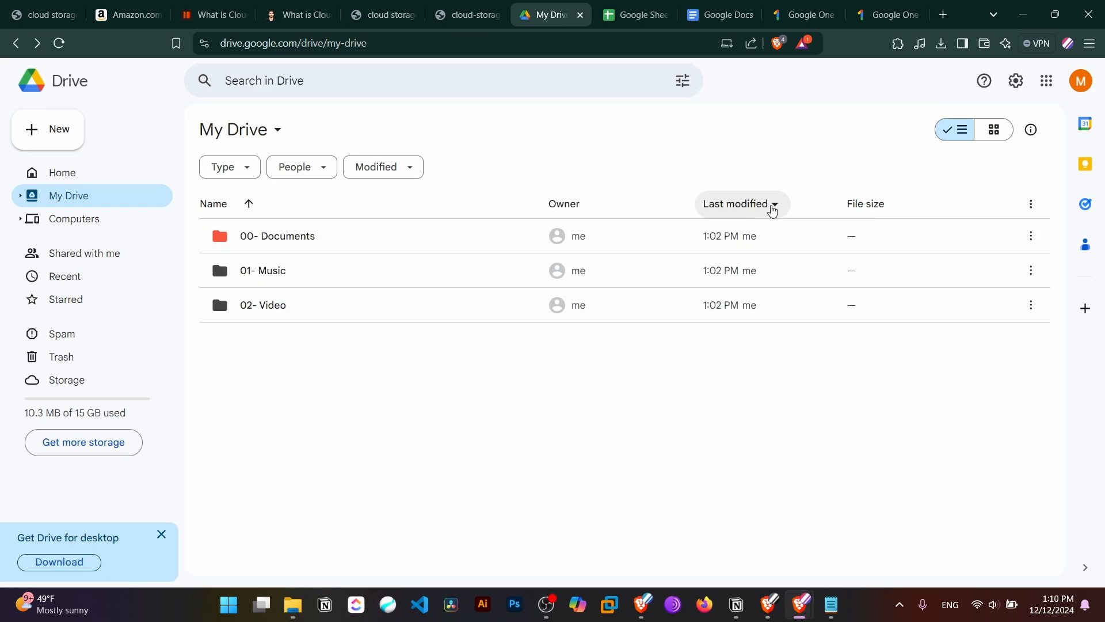
click(772, 205)
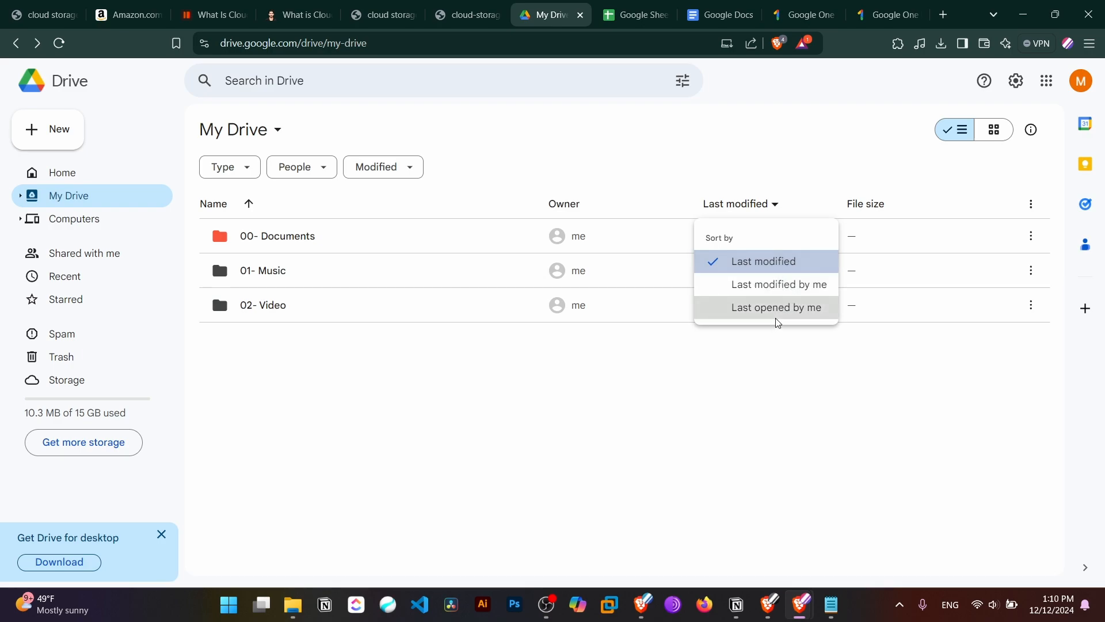
click(725, 340)
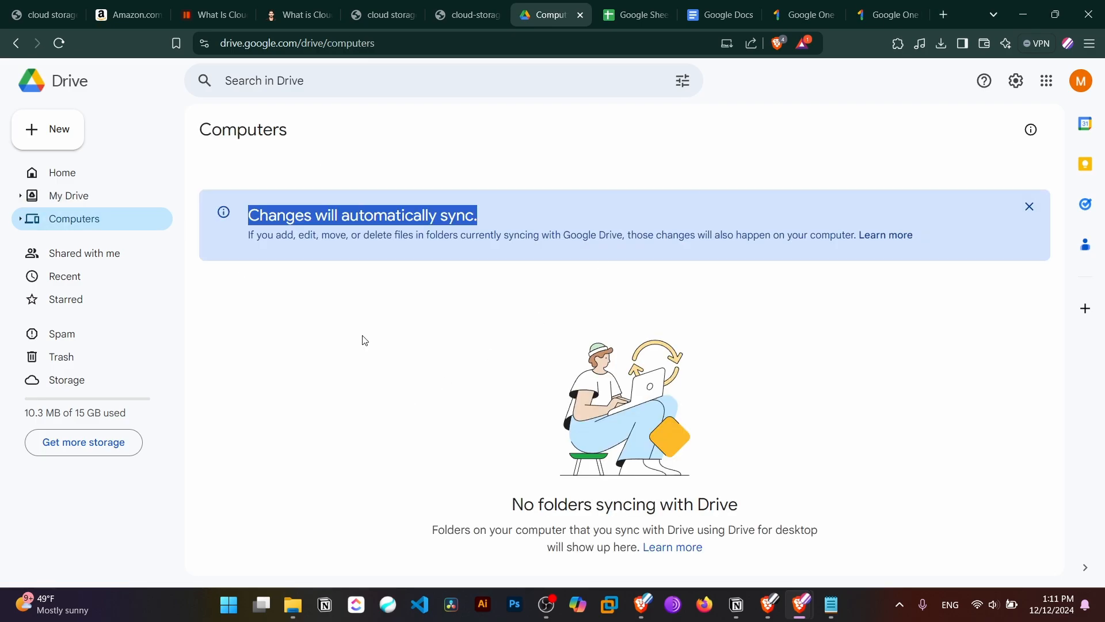
Search the web for "google drive download for winodws"
click(328, 281)
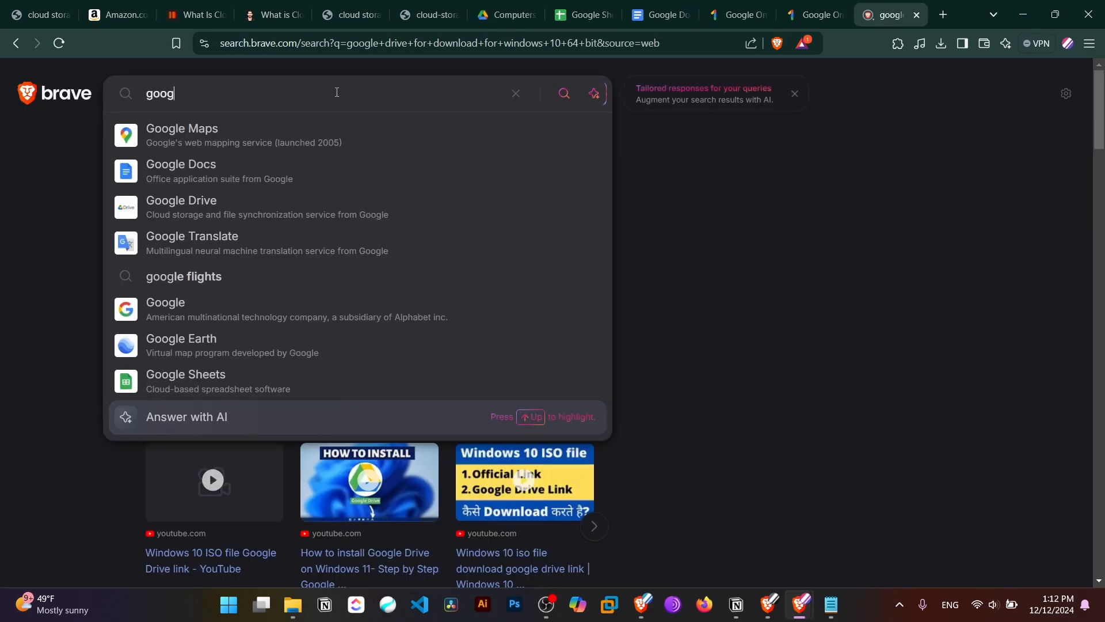
text(le dri)
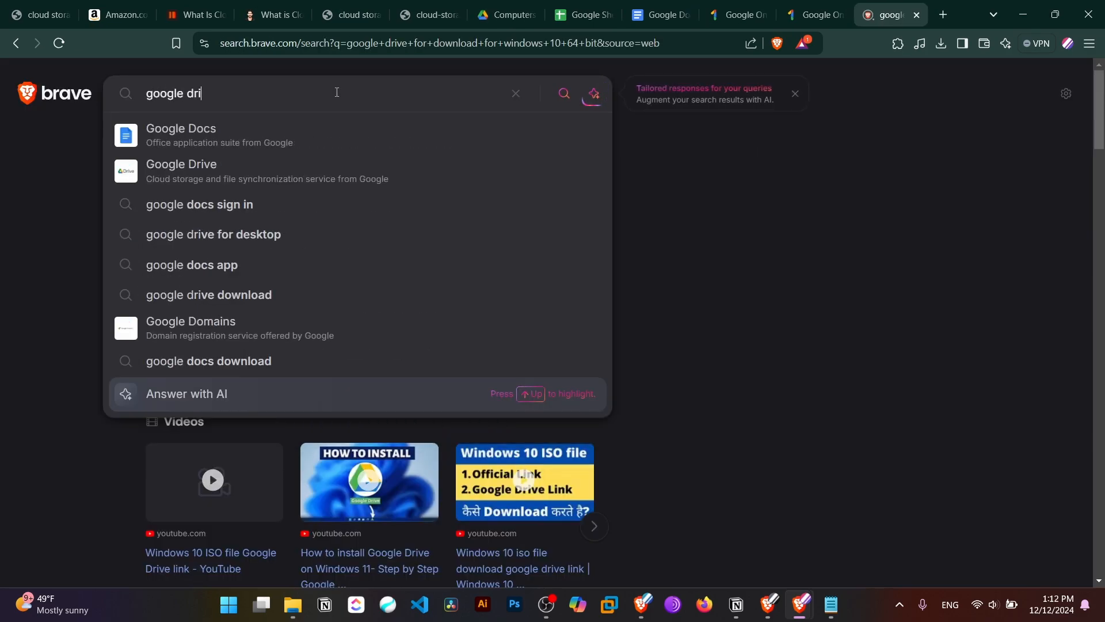
text(ve download for )
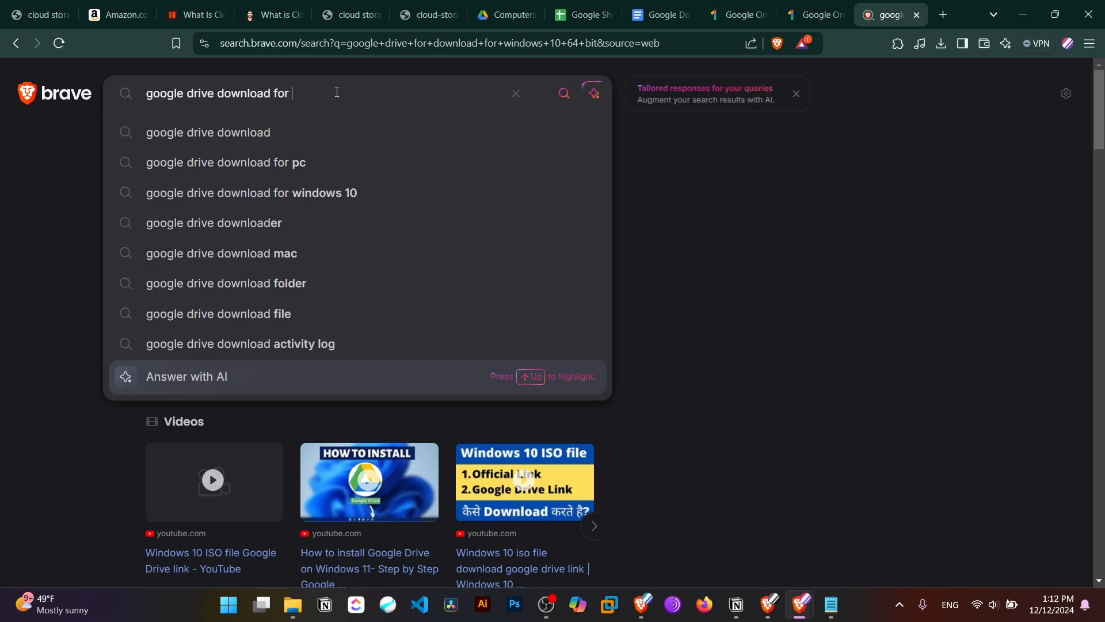
text(winodws)
key(Return)
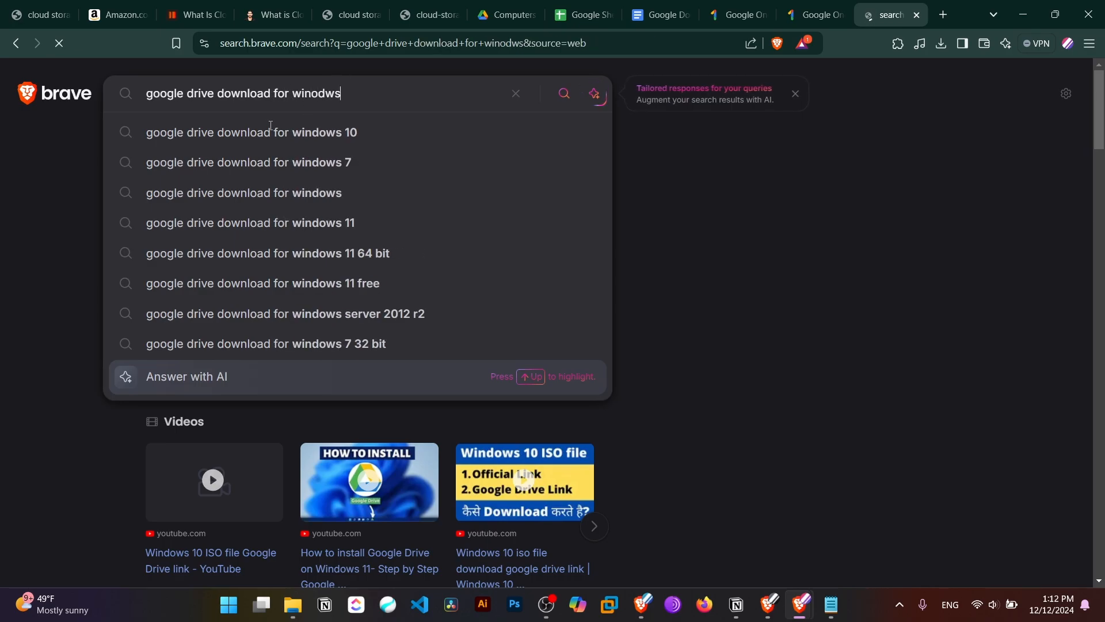
Open the "Install Drive for desktop" result in a new tab and go to its "Install and open Drive for desktop" section
middle_click(171, 257)
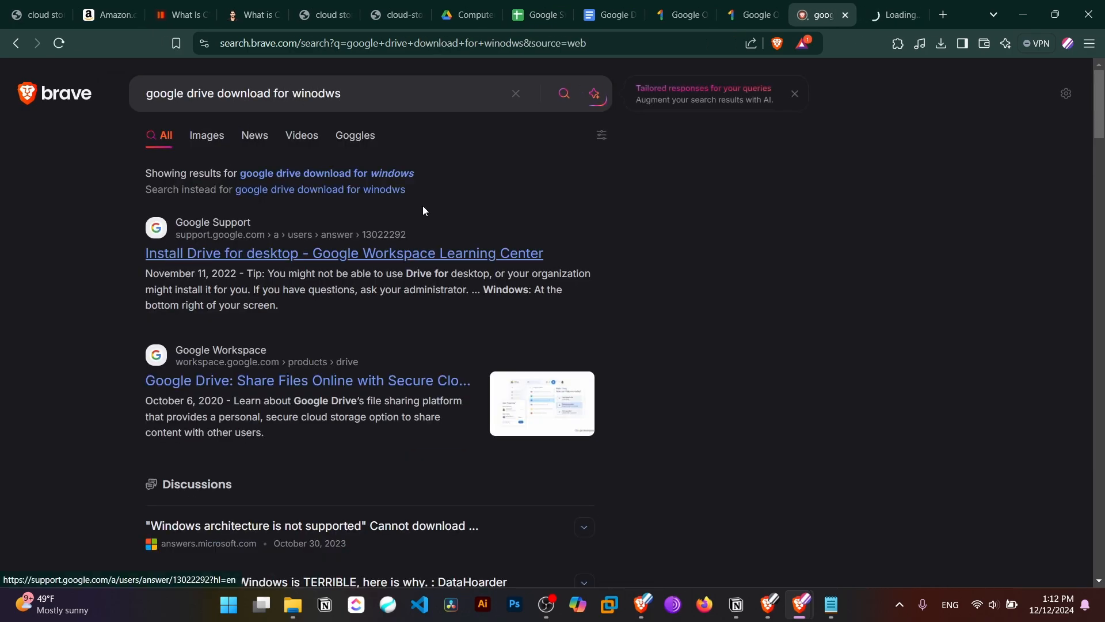
click(894, 14)
scroll(514, 243, down, 3)
scroll(514, 244, down, 5)
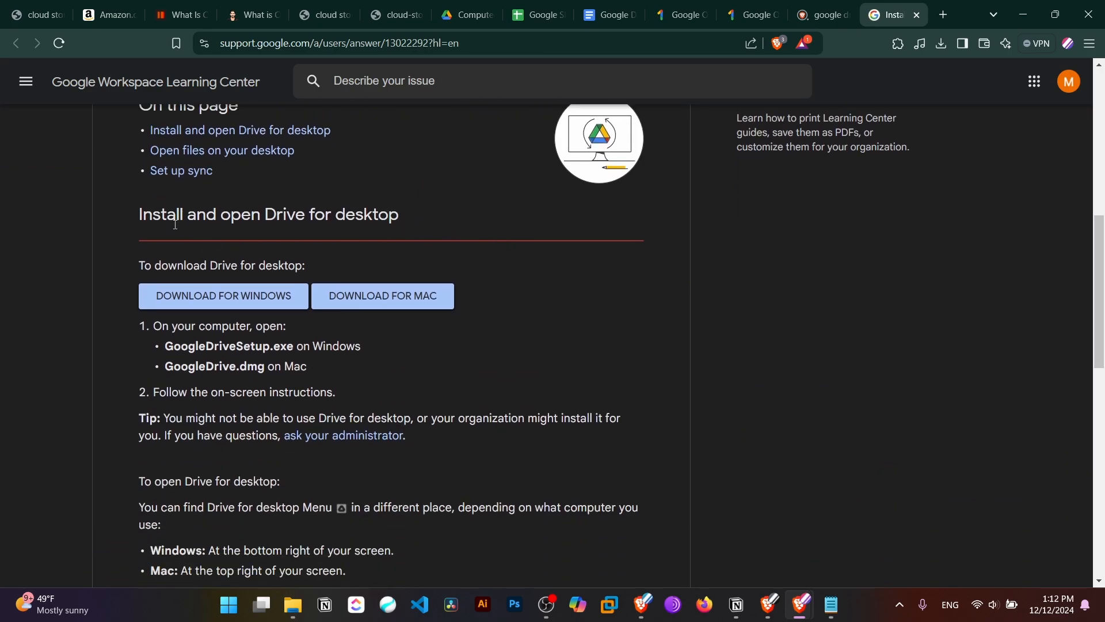
Download the Windows installer of Drive for desktop and save it as GoogleDriveSetup in the Upload folder on the Desktop
drag(130, 220, 399, 218)
click(389, 234)
click(237, 299)
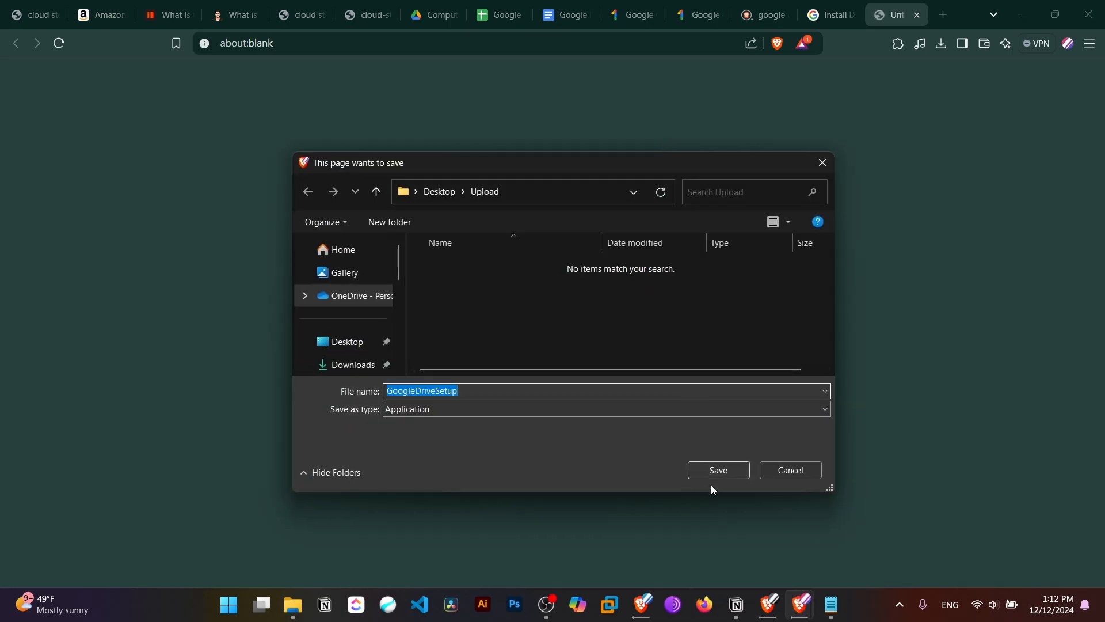
click(712, 477)
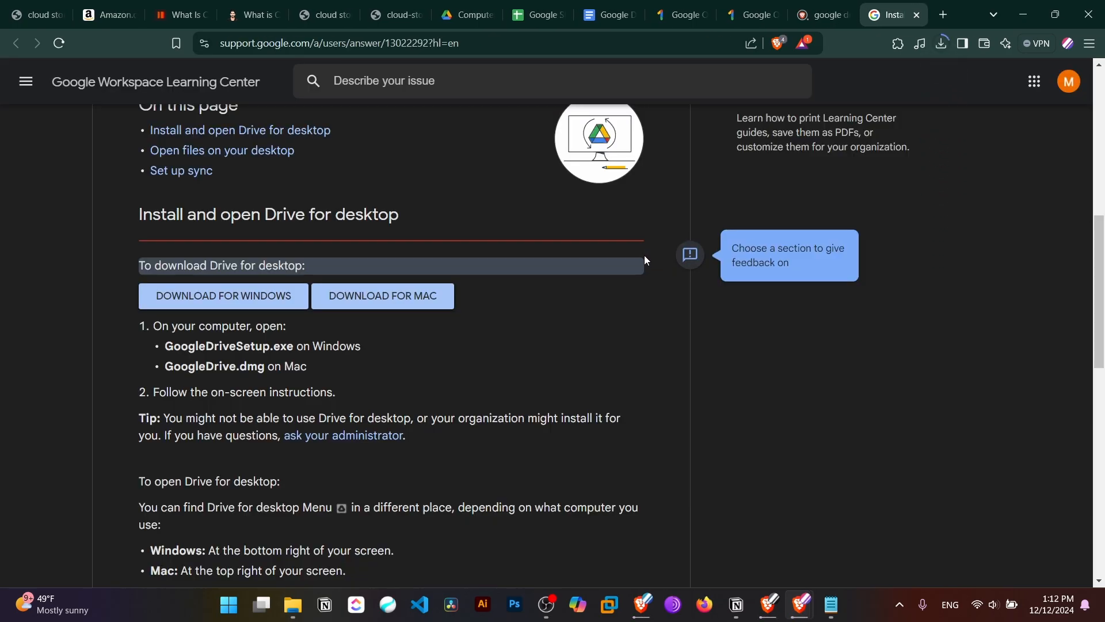
Try to install Google Drive by running the downloaded GoogleDriveSetup.exe
click(941, 44)
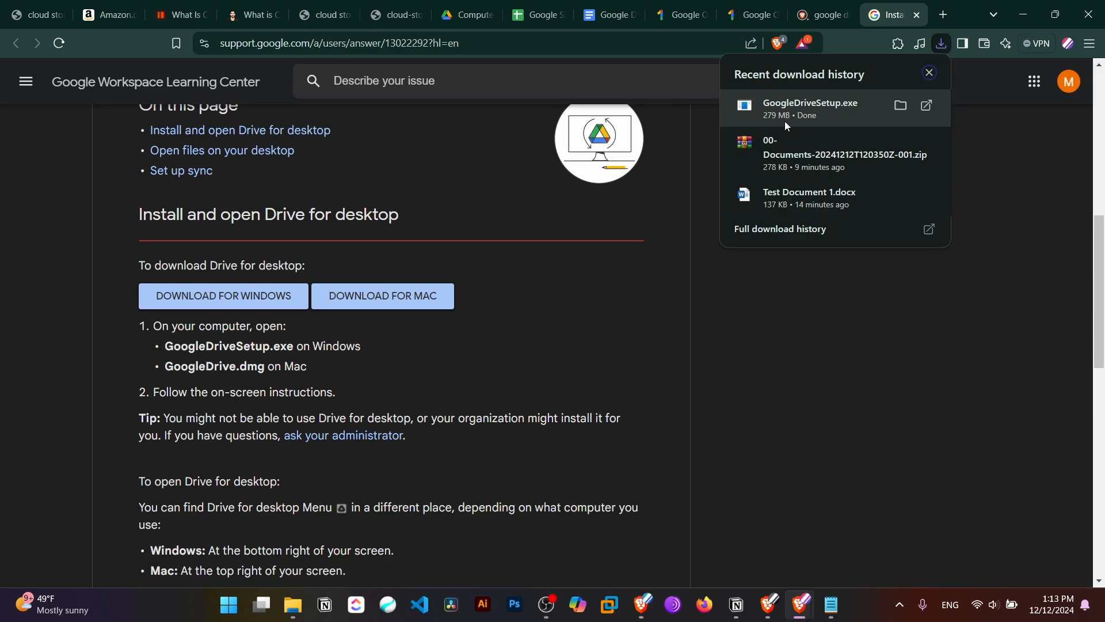
click(785, 121)
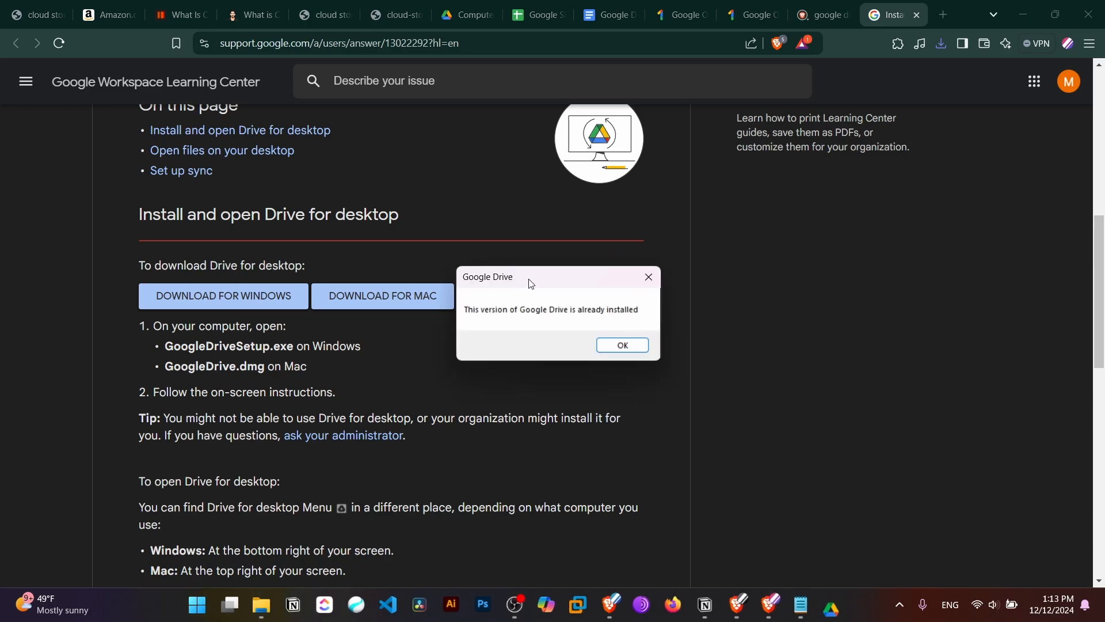
click(612, 340)
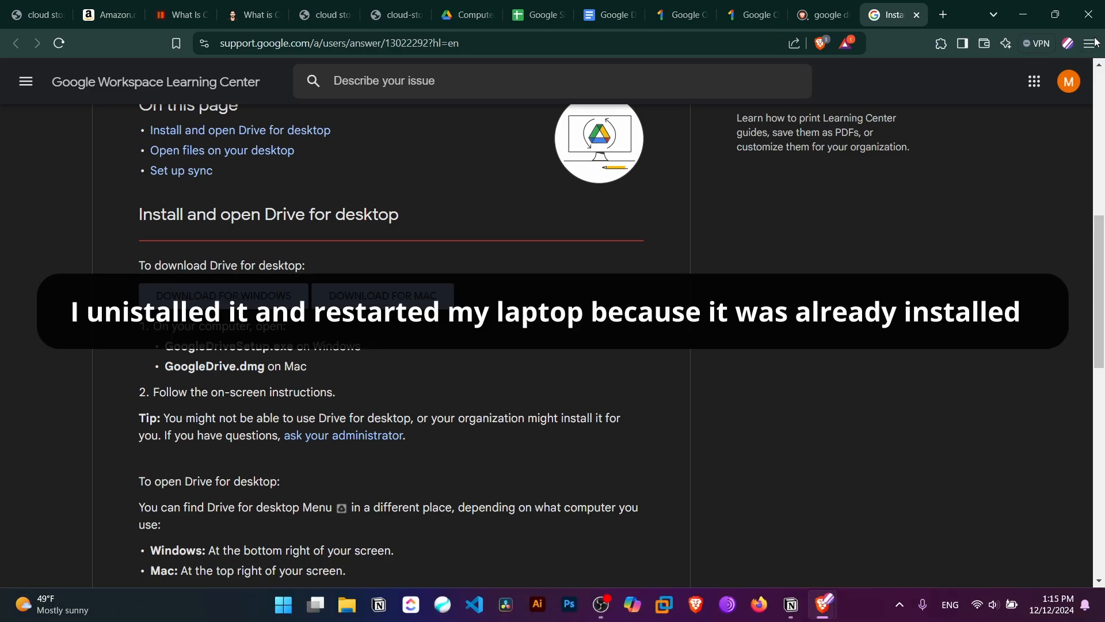
Run the installer from the browser's downloads and install Google Drive with an application shortcut added to the Desktop
click(1089, 43)
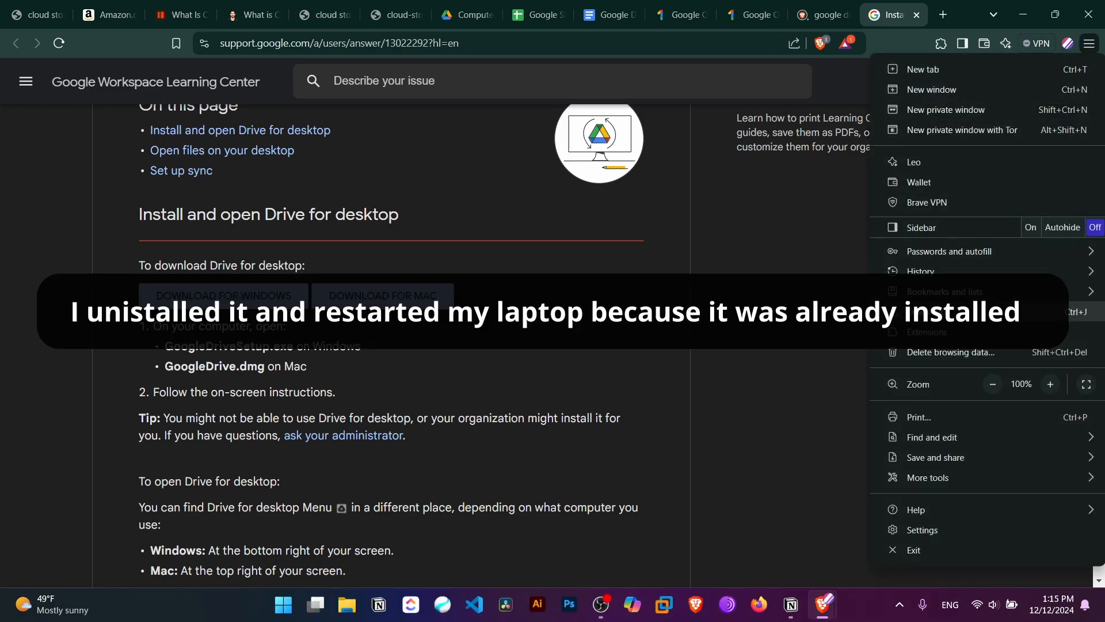
click(1076, 309)
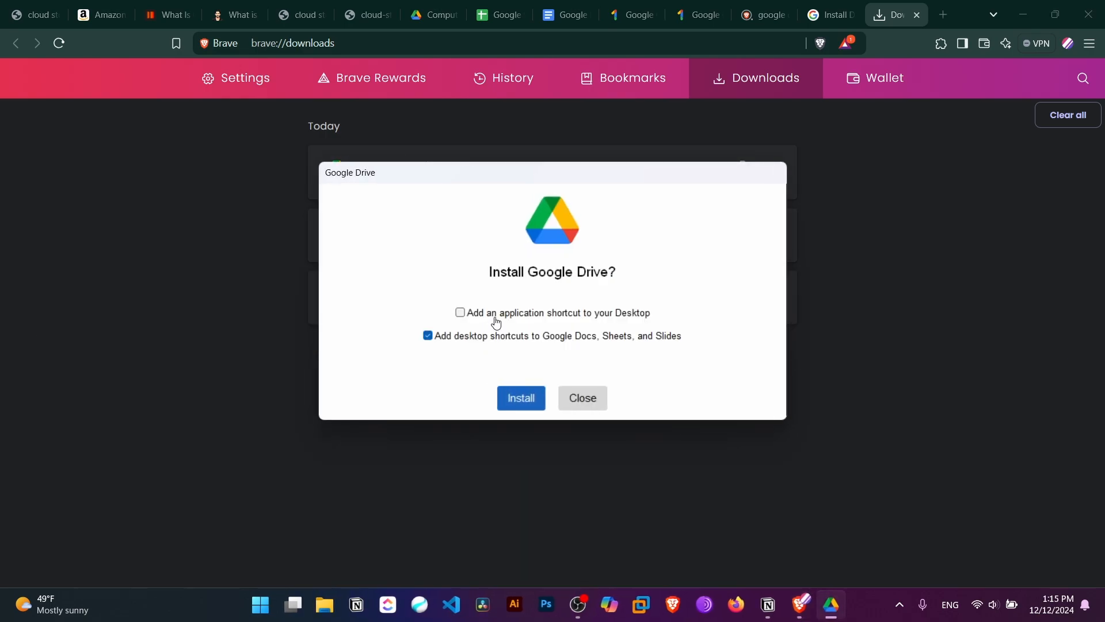
click(499, 317)
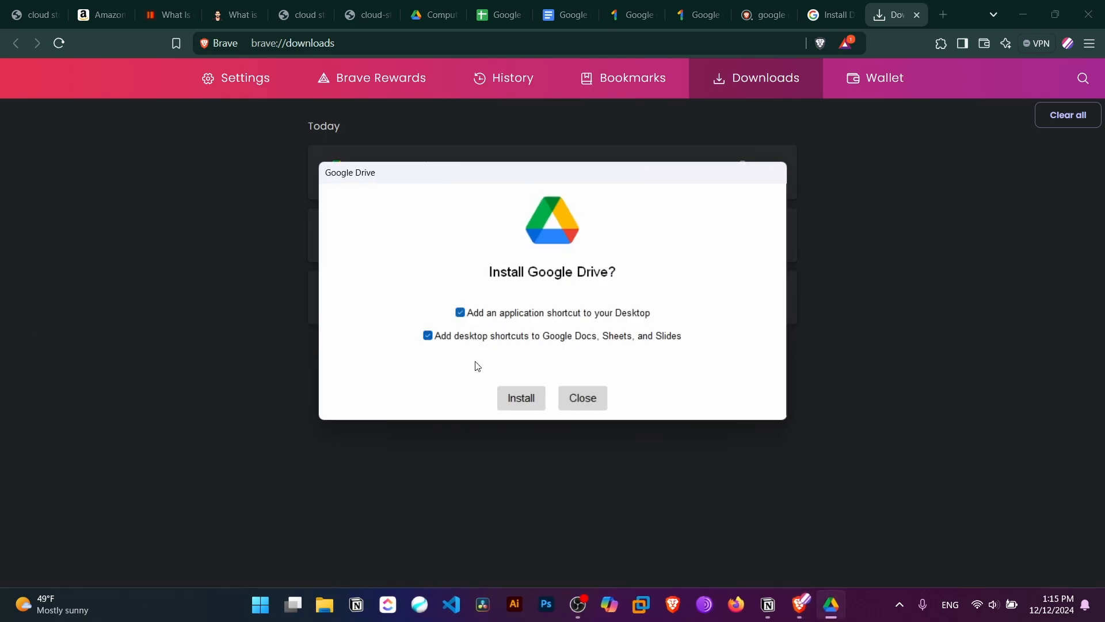
click(530, 404)
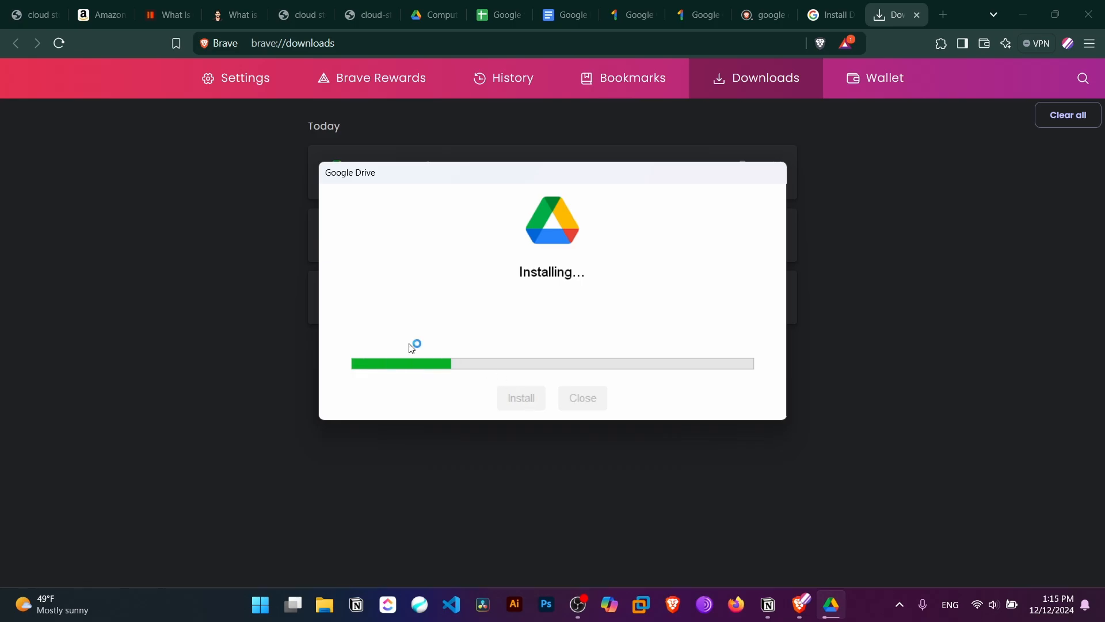
click(529, 402)
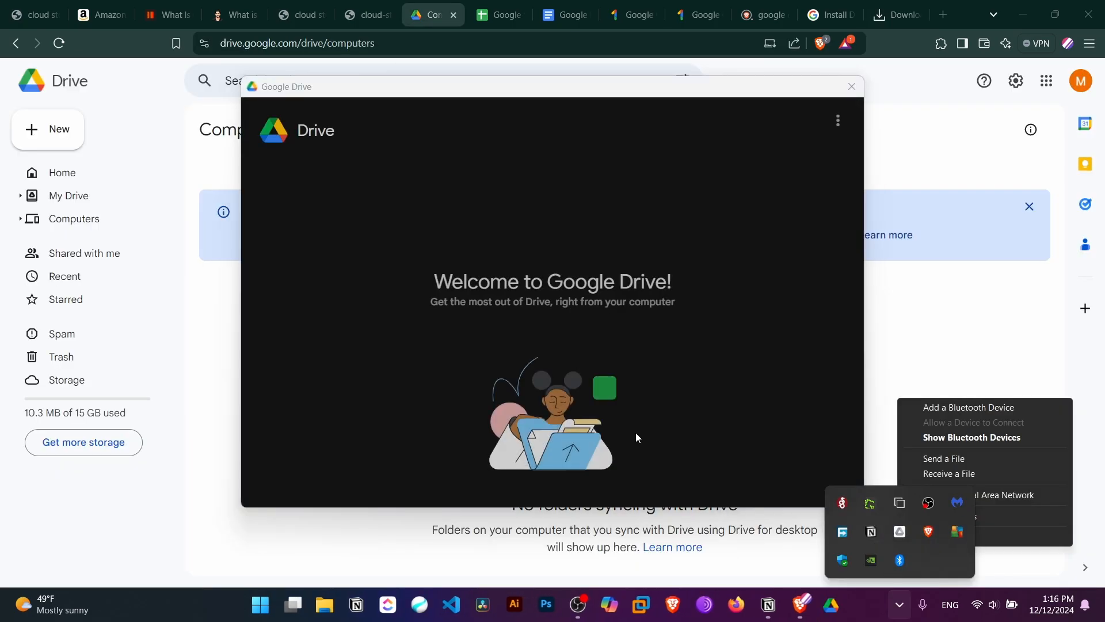
Start the Google Drive welcome setup and sign in to Drive for desktop with the existing Google account
click(709, 376)
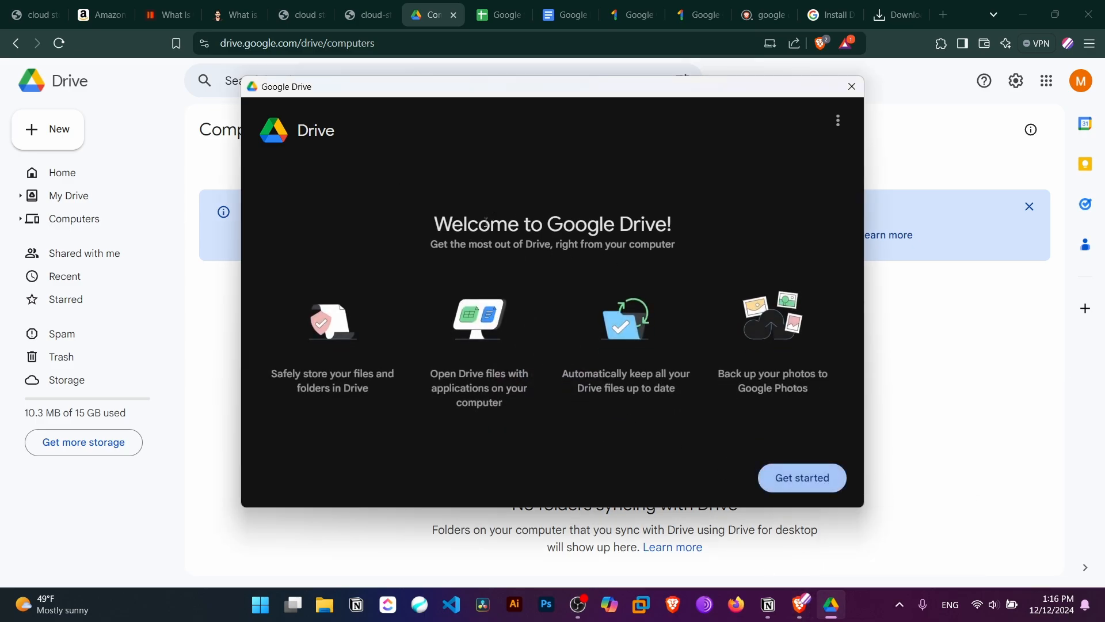
click(800, 482)
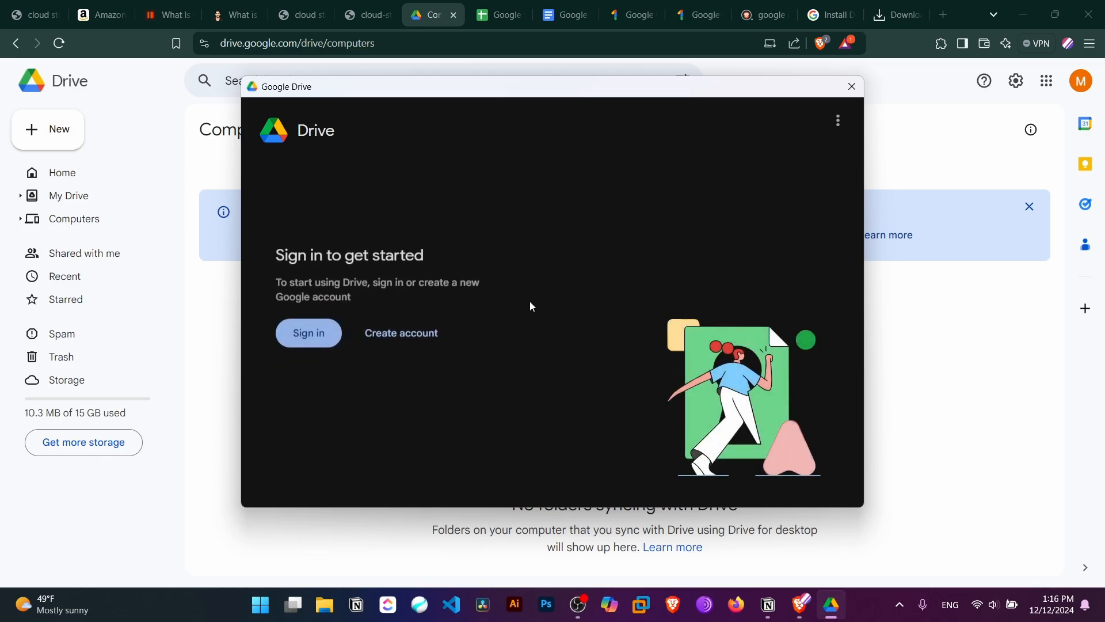
click(305, 334)
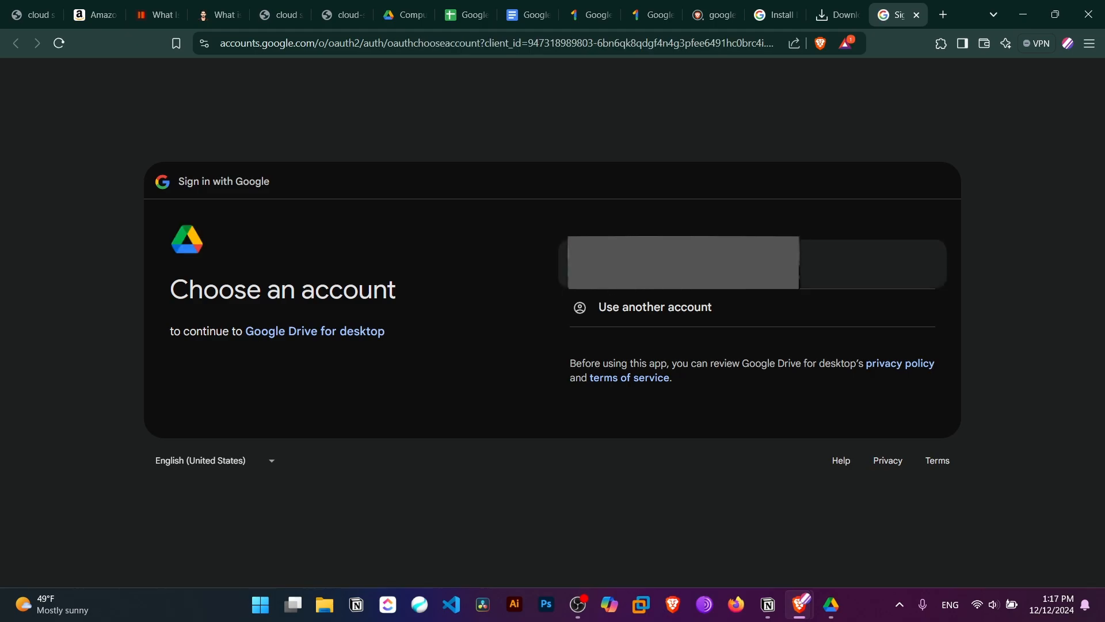
click(684, 263)
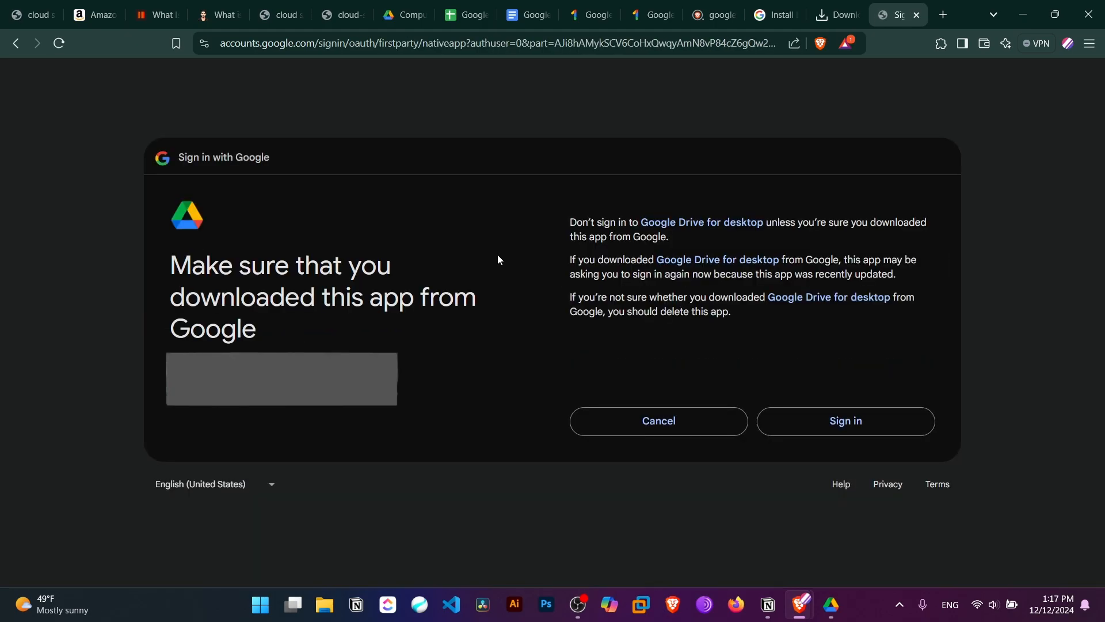
click(814, 426)
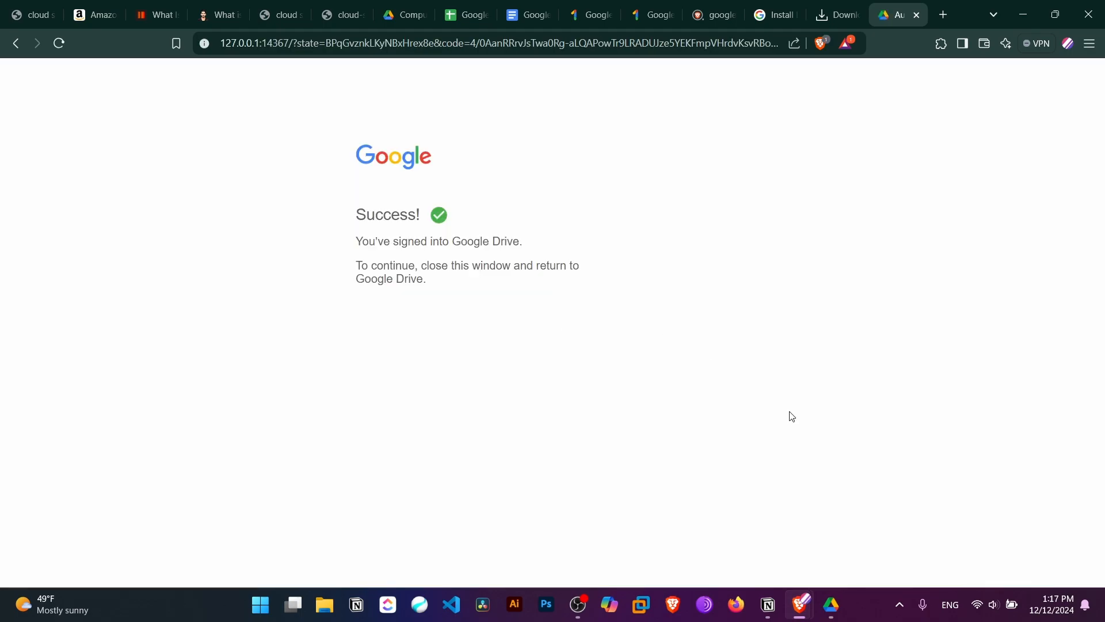
Return to the Drive for desktop setup, skip folder syncing and Google Photos backup, and finish by opening Drive
click(831, 603)
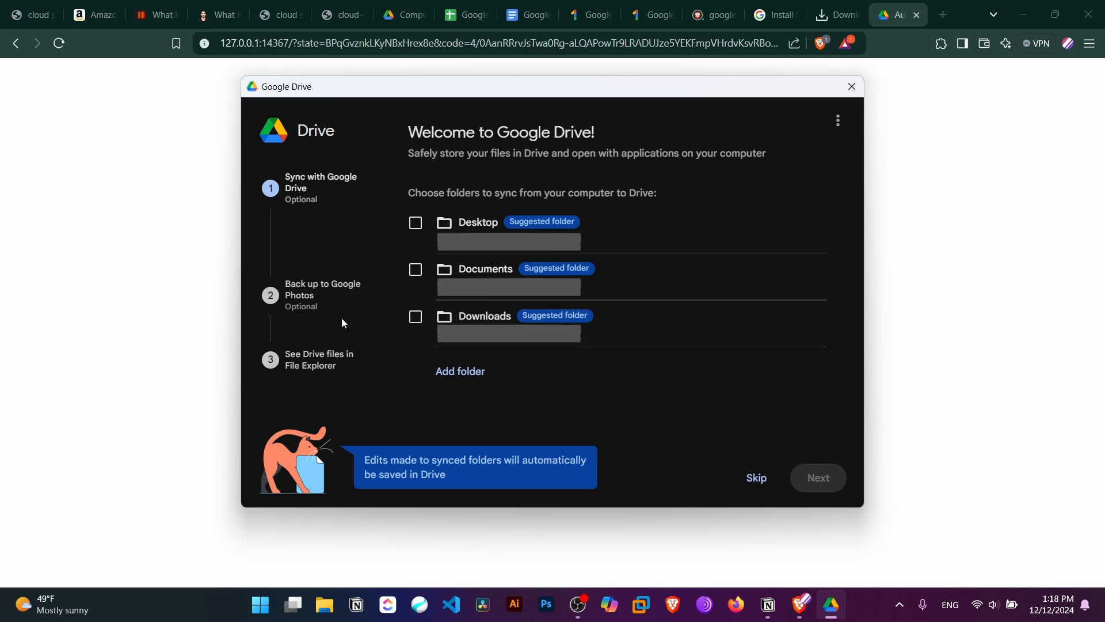
click(755, 480)
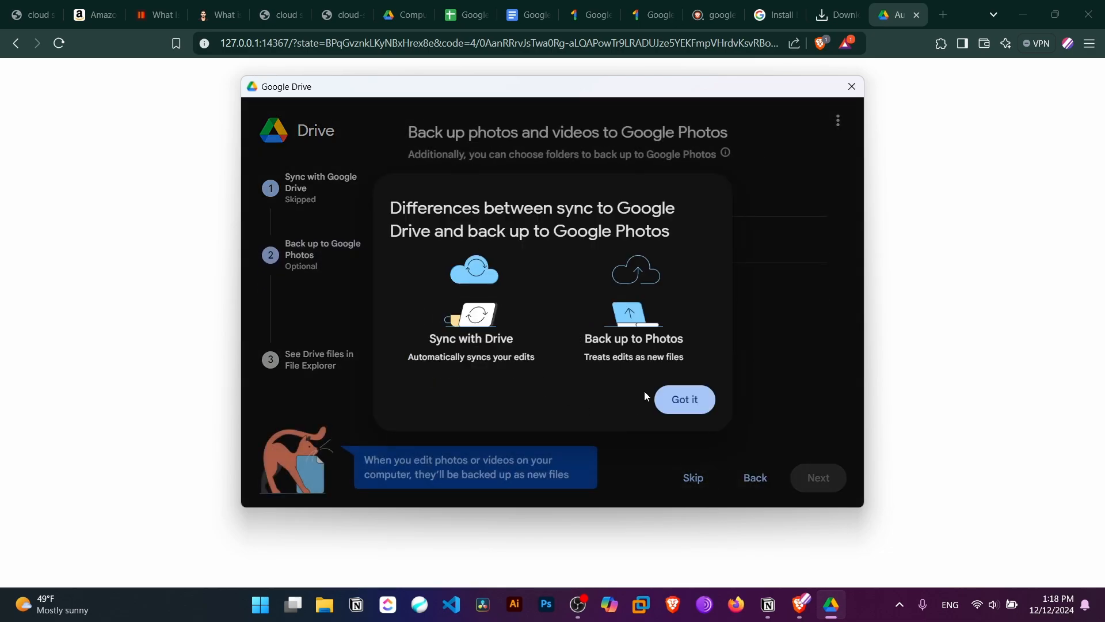
click(682, 399)
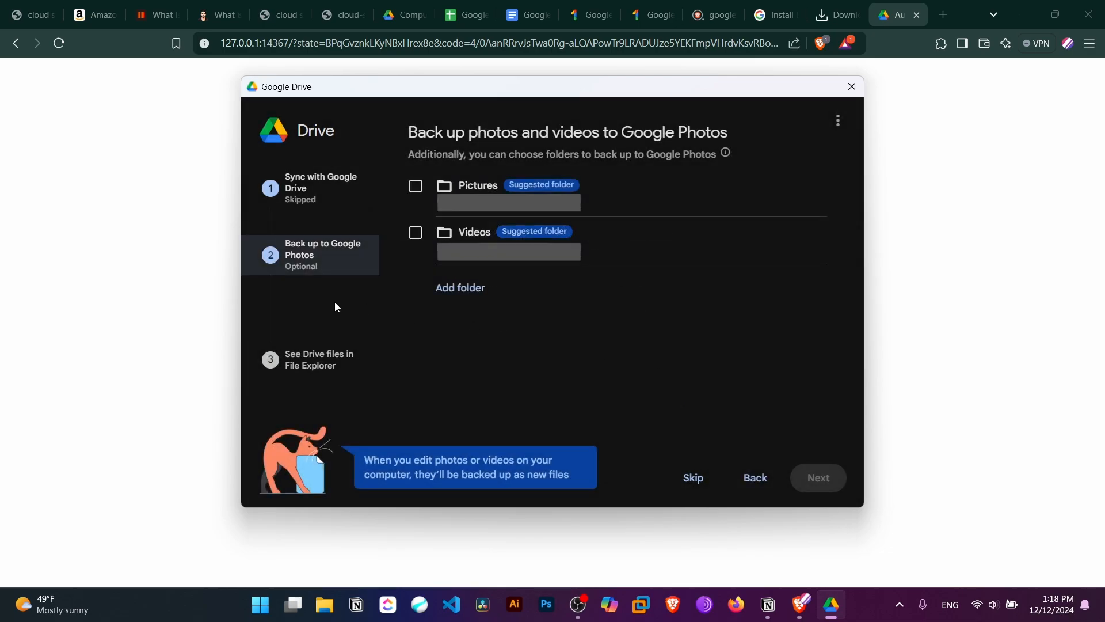
click(319, 361)
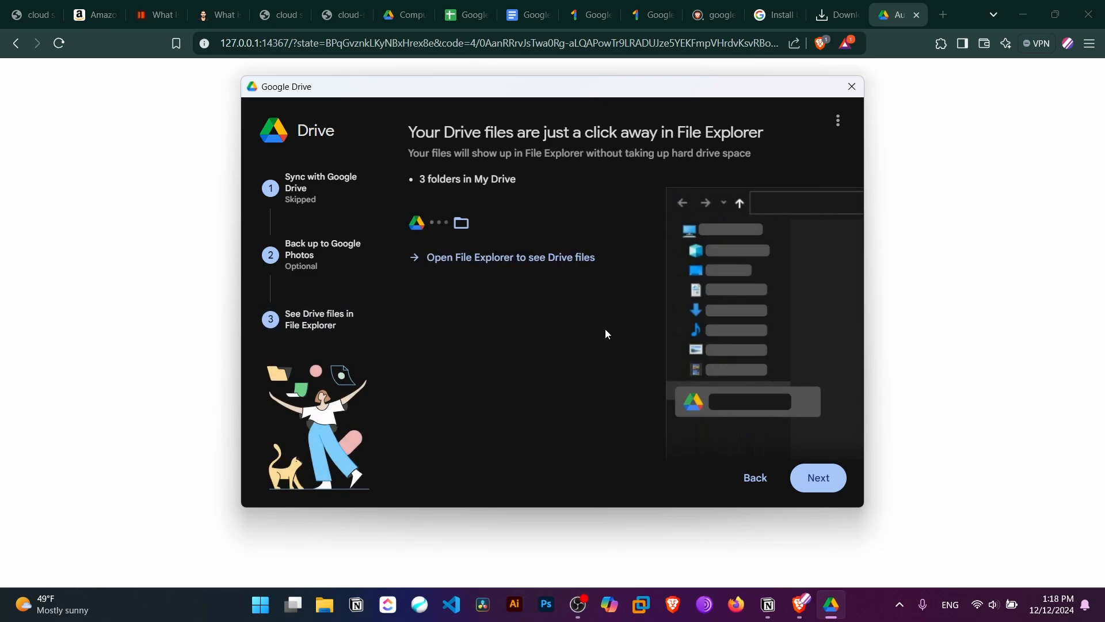
click(834, 487)
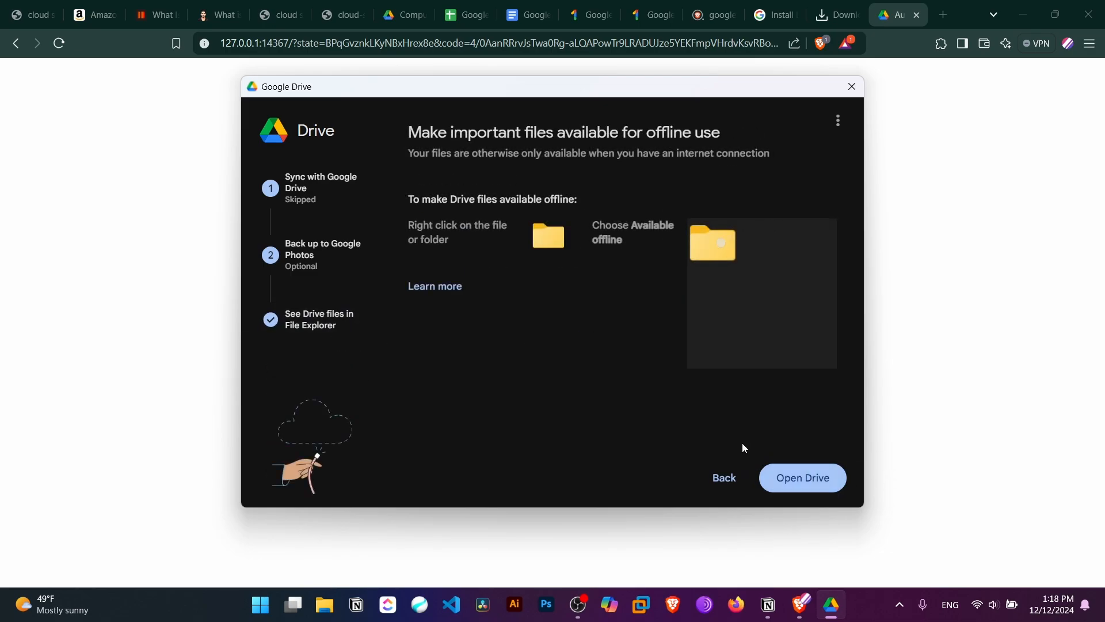
click(820, 494)
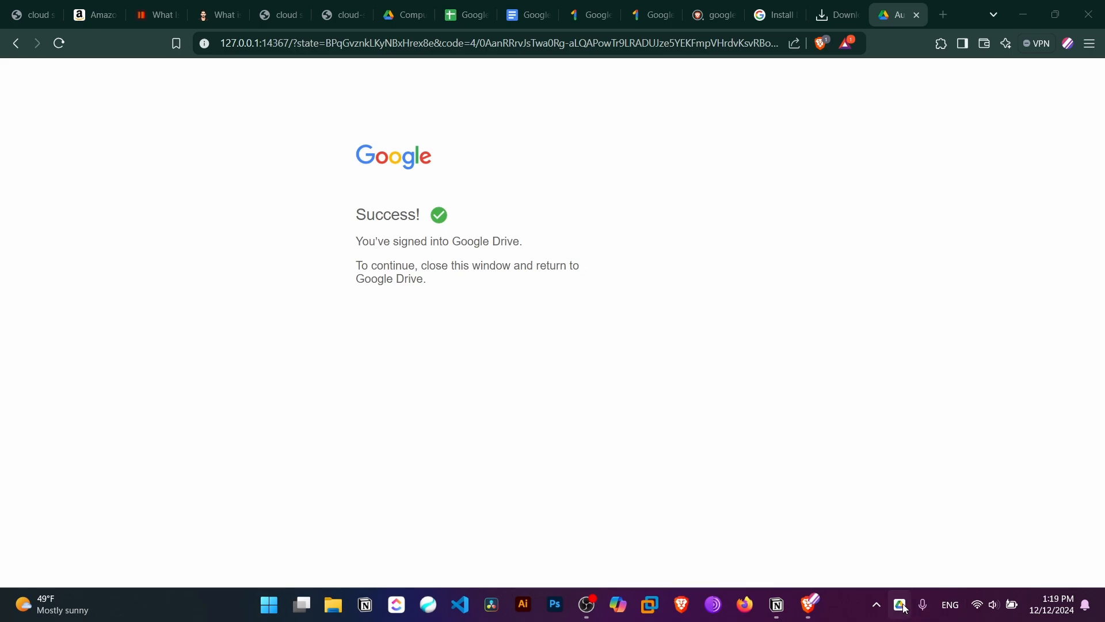
Check the Drive for desktop sync activity and open the Google Drive (G:) drive in File Explorer
click(905, 609)
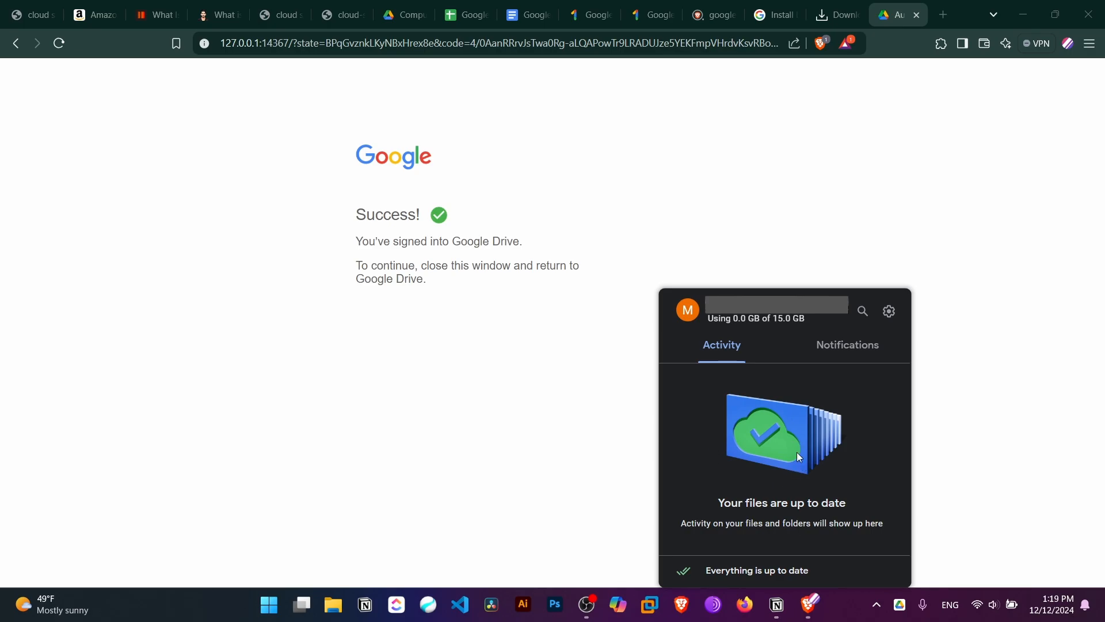
key(super+e)
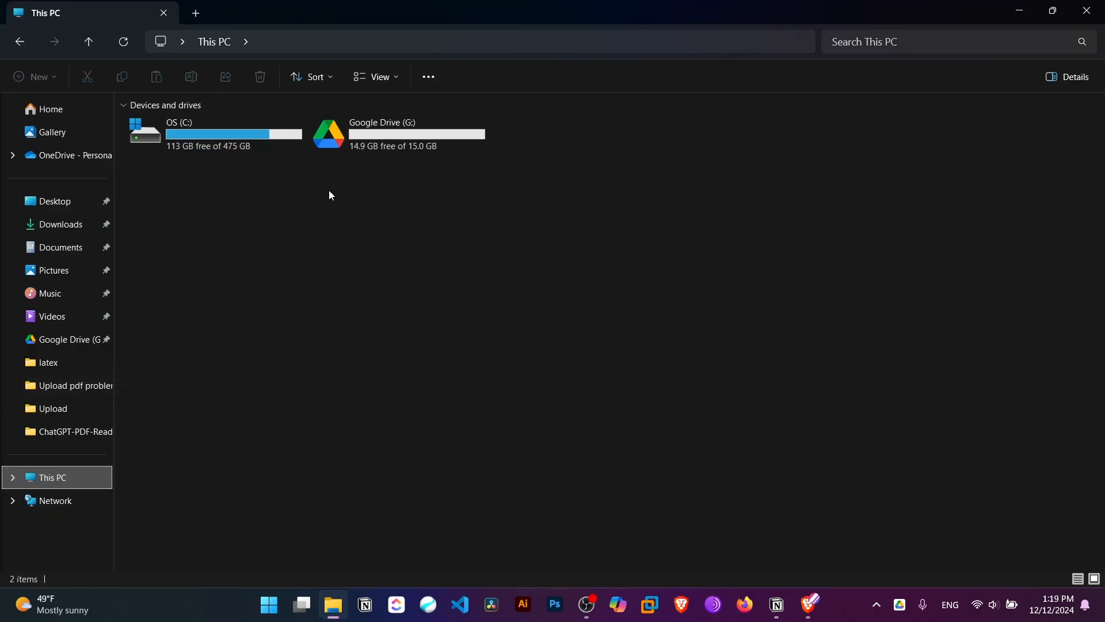
click(365, 126)
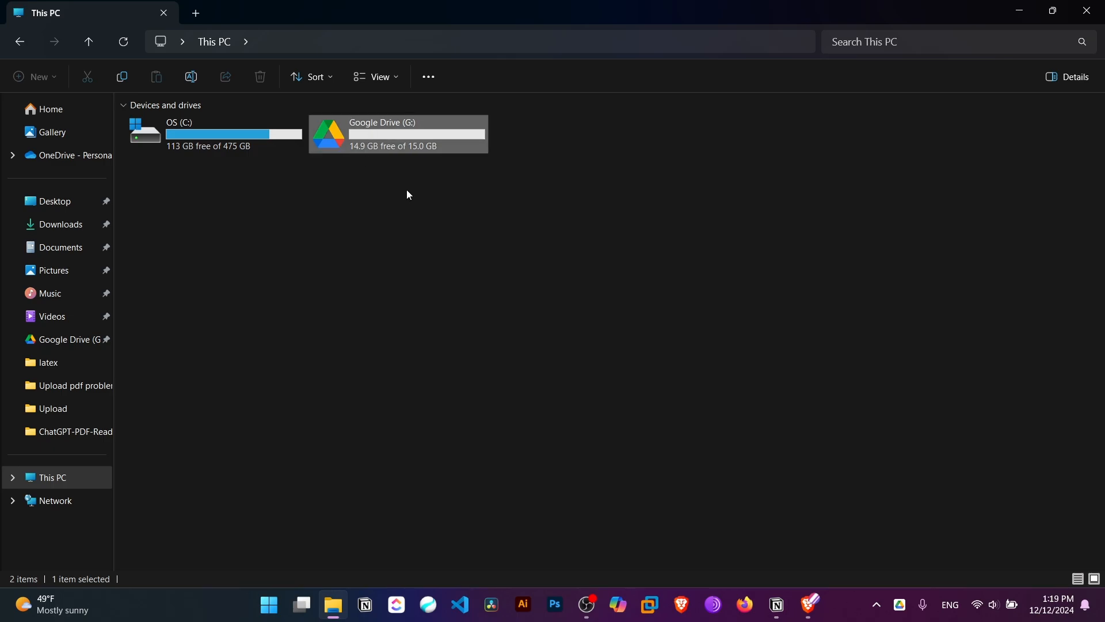
click(384, 184)
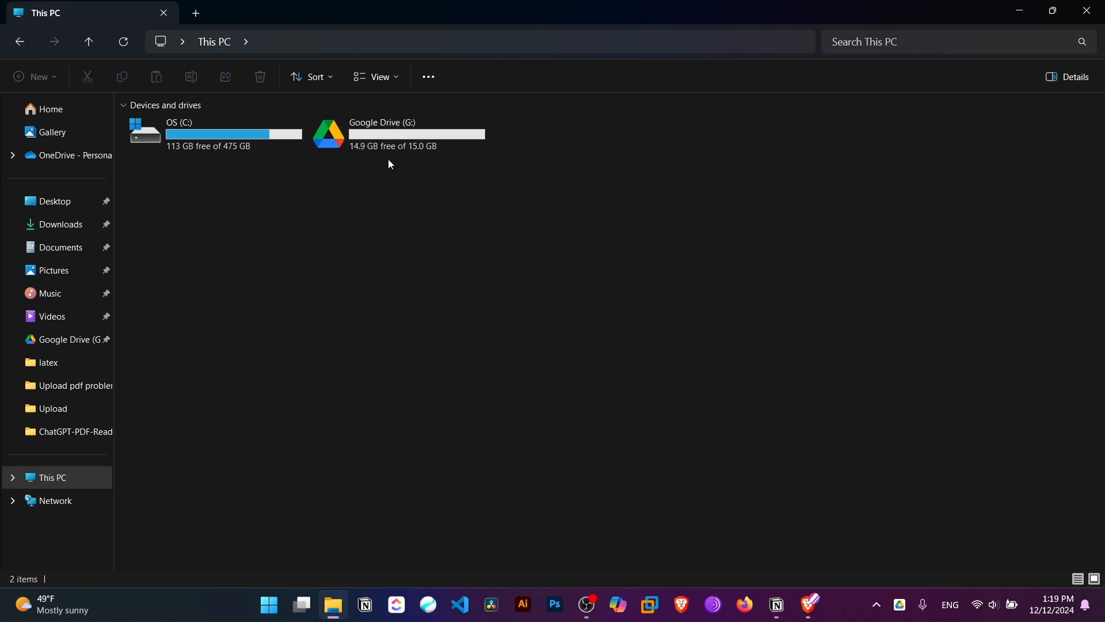
double_click(384, 129)
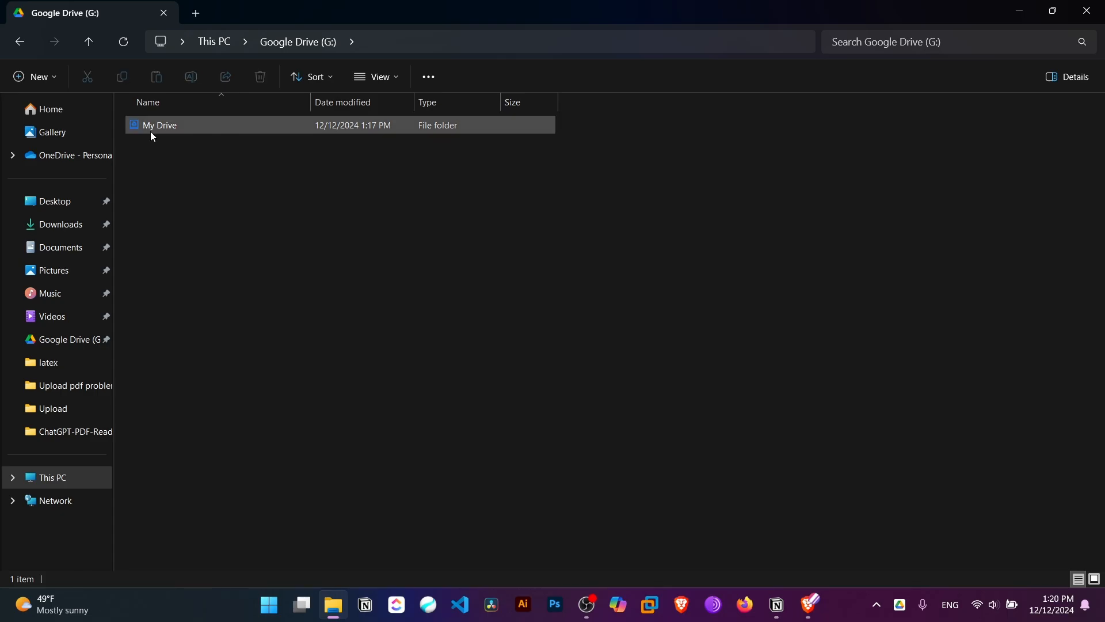
Show My Drive in the browser beside the My Drive folder in File Explorer to compare their folders
click(808, 604)
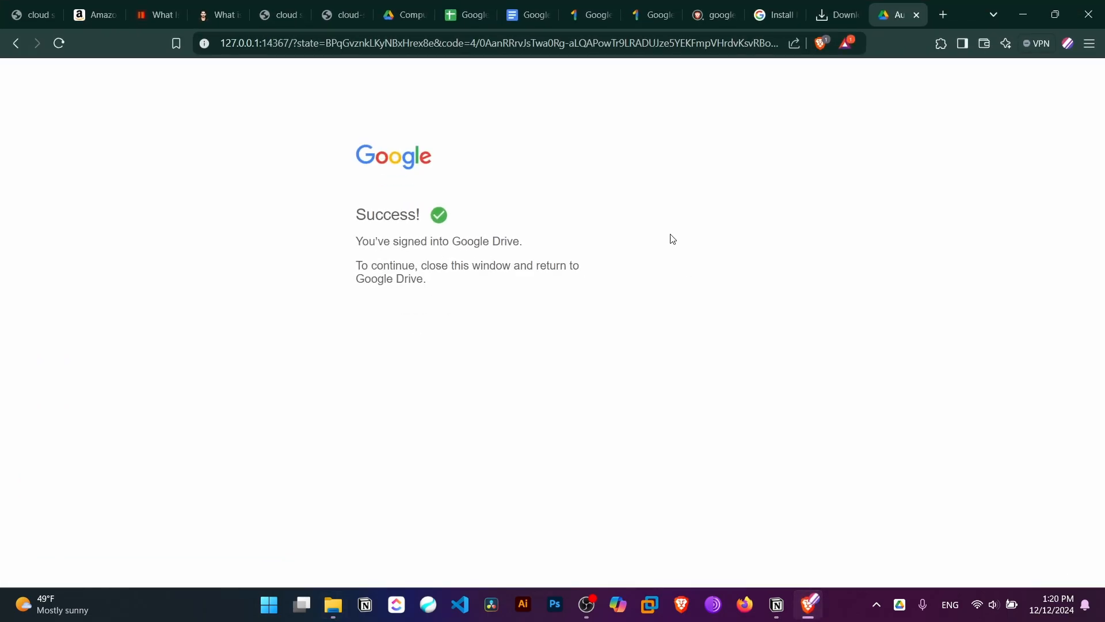
click(416, 10)
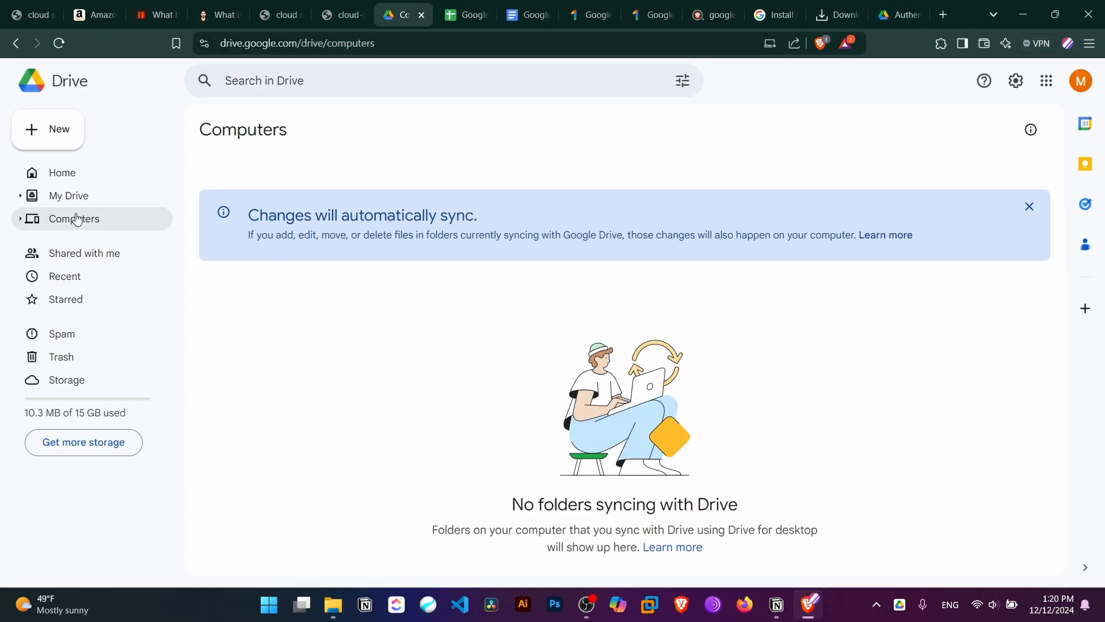
click(67, 202)
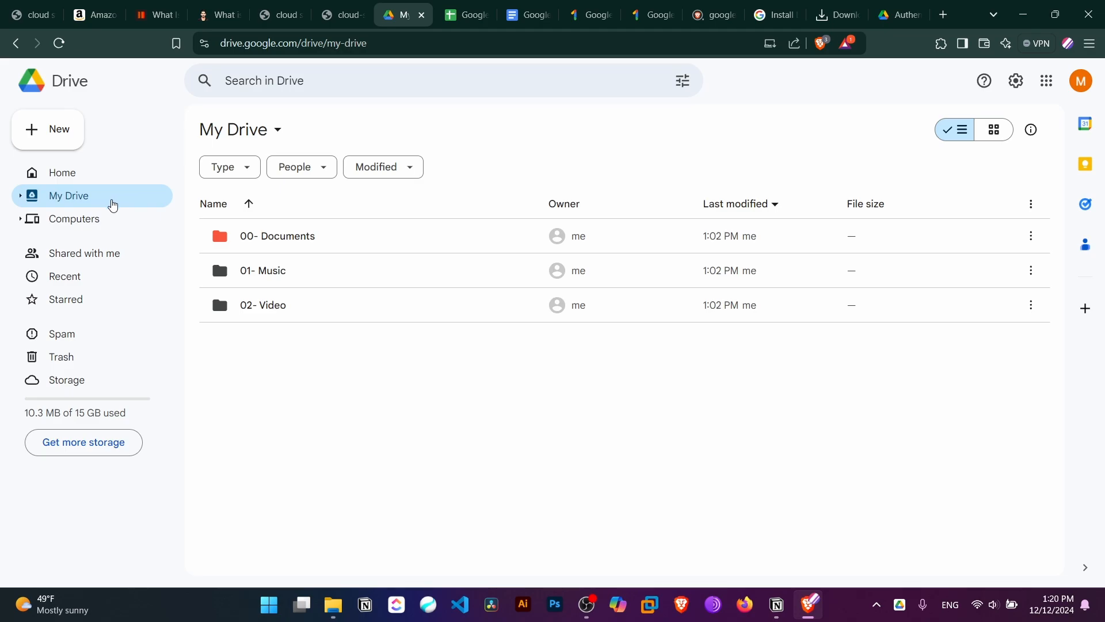
drag(523, 432, 194, 197)
click(369, 407)
key(alt+Tab)
double_click(201, 130)
drag(501, 12, 679, 162)
drag(659, 341, 528, 275)
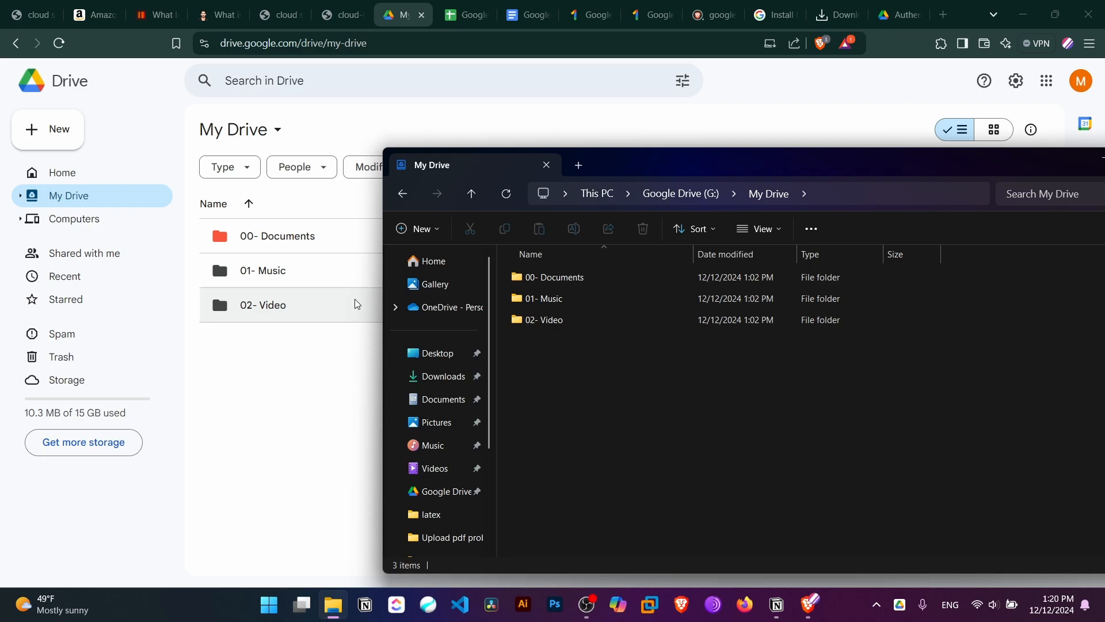
View the contents of the 00- Documents folder in File Explorer and return to My Drive
double_click(625, 281)
drag(592, 367, 530, 288)
click(403, 194)
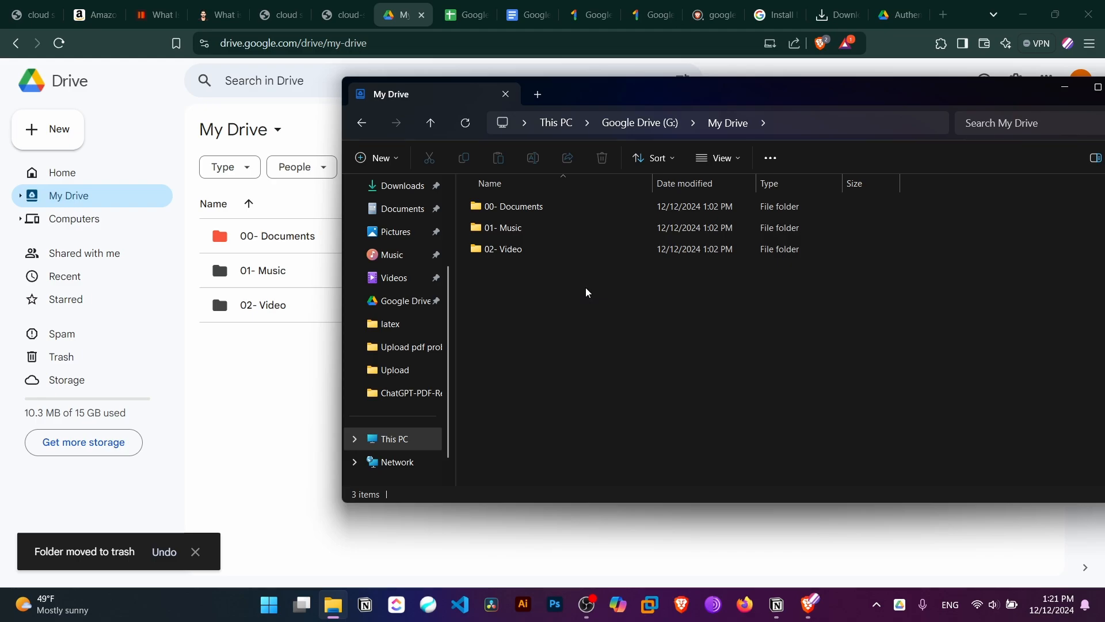
Create a folder named "03- Backup" in My Drive in File Explorer and open it in Google Drive on the web
key(ctrl+shift+n)
text(0)
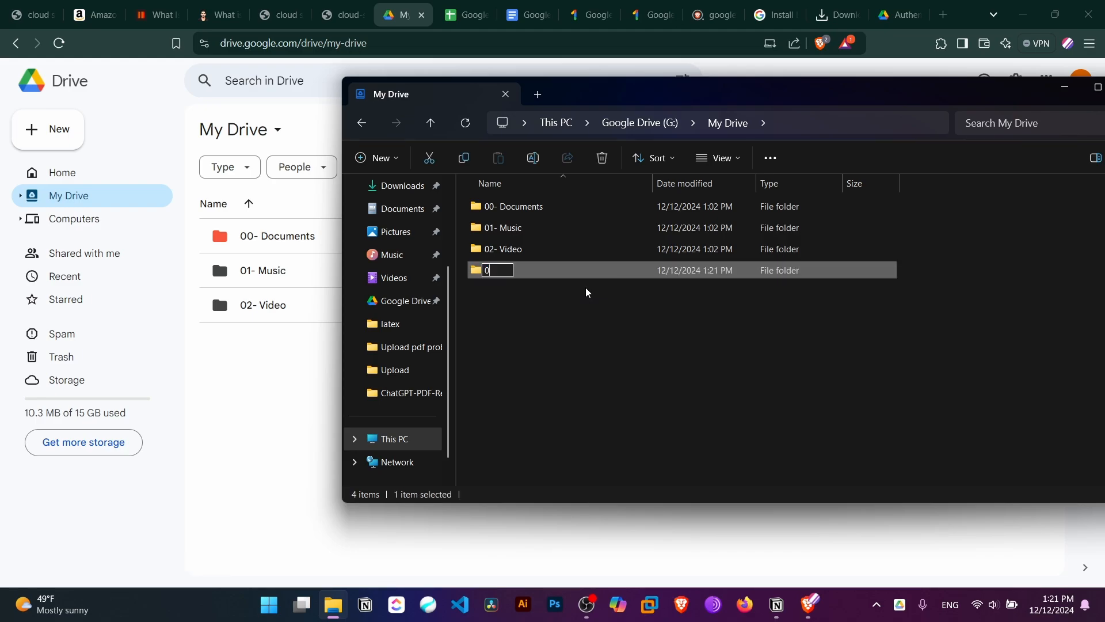
text(3- Backup)
key(Return)
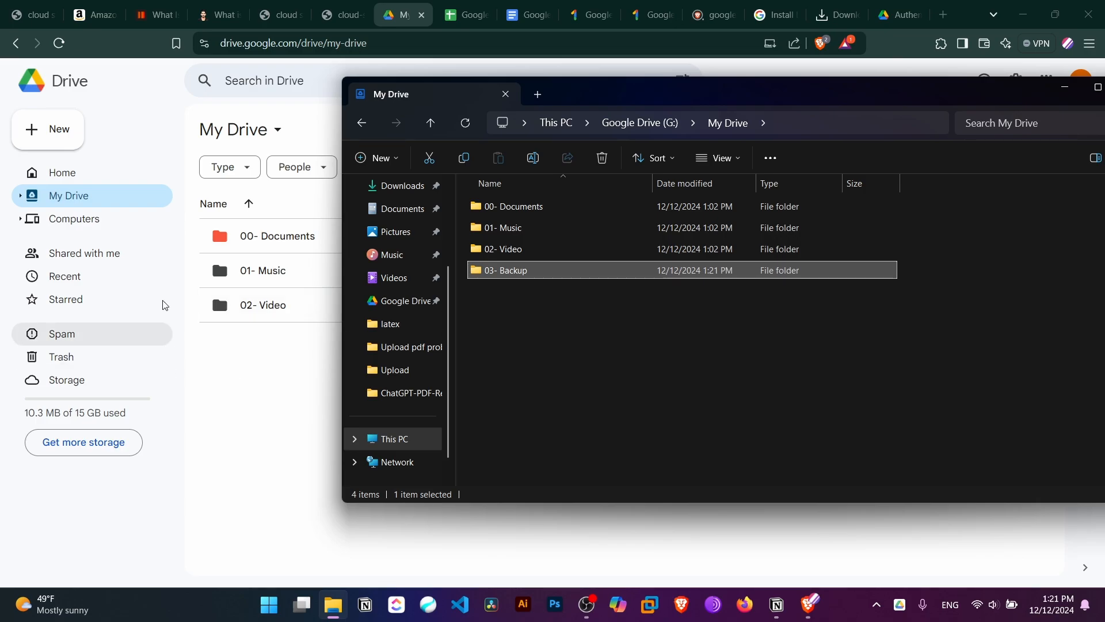
click(255, 394)
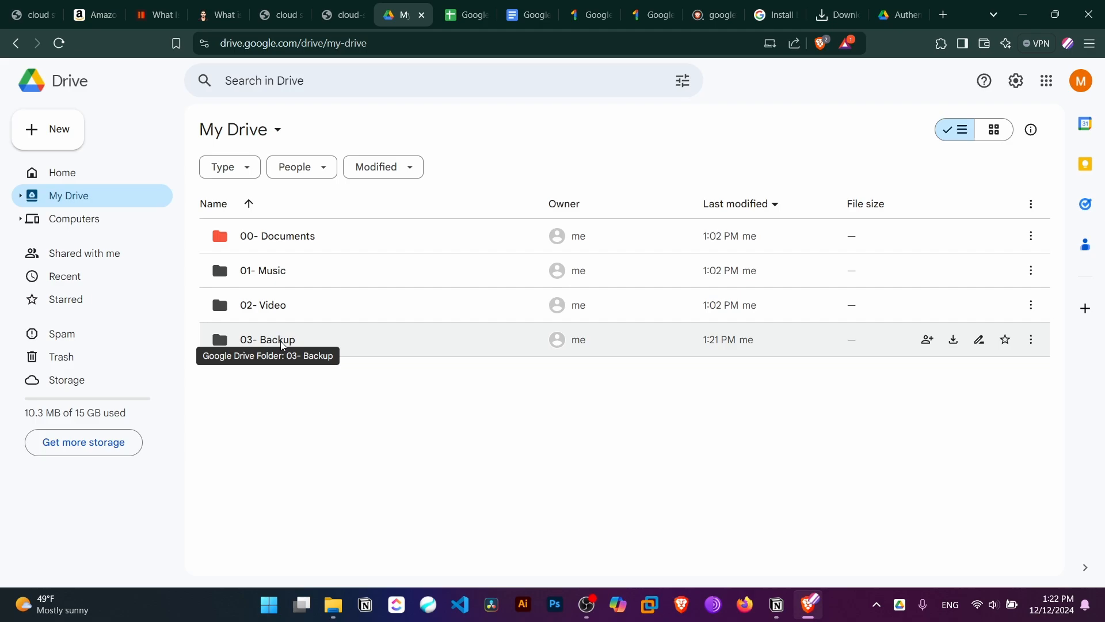
double_click(299, 346)
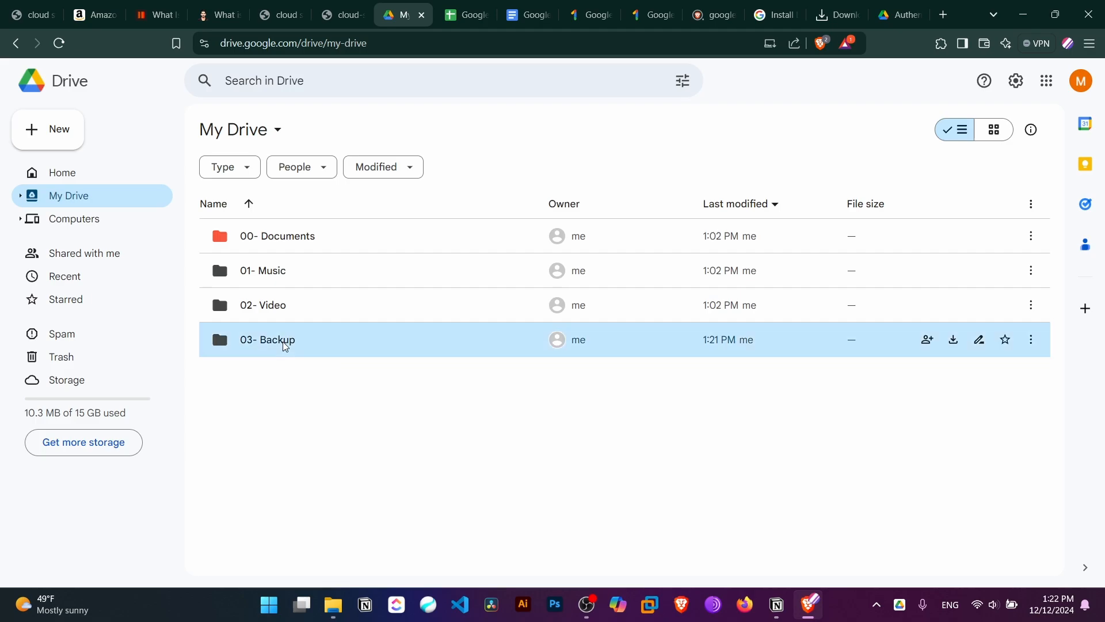
Switch to File Explorer, open the 03- Backup folder in My Drive and create a folder named "Backup 1" inside it
key(alt+Tab)
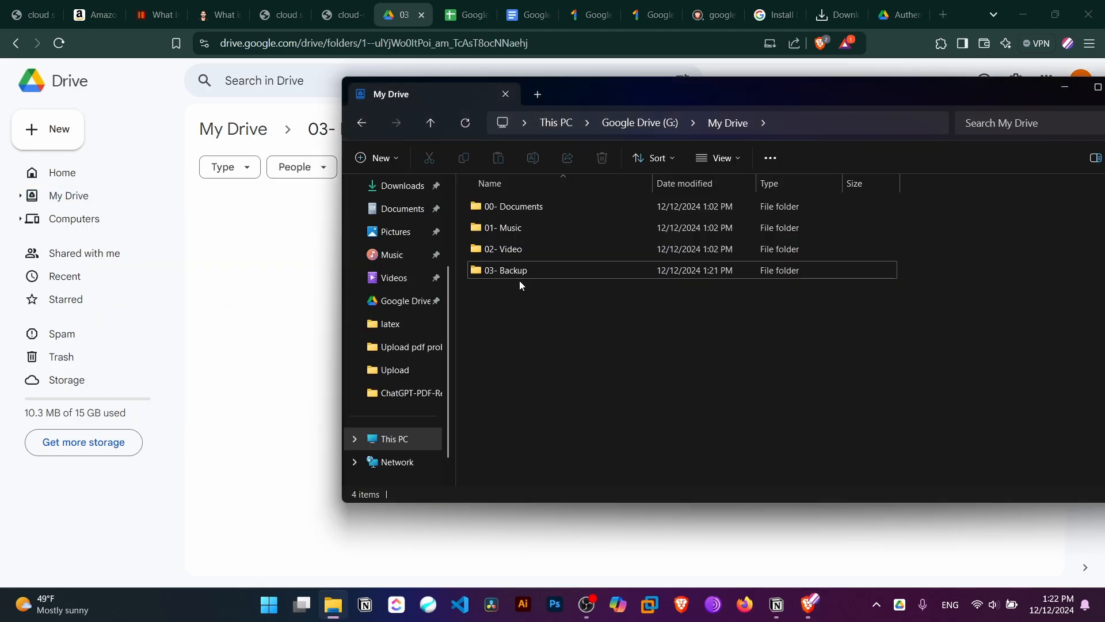
double_click(519, 279)
right_click(519, 278)
click(599, 474)
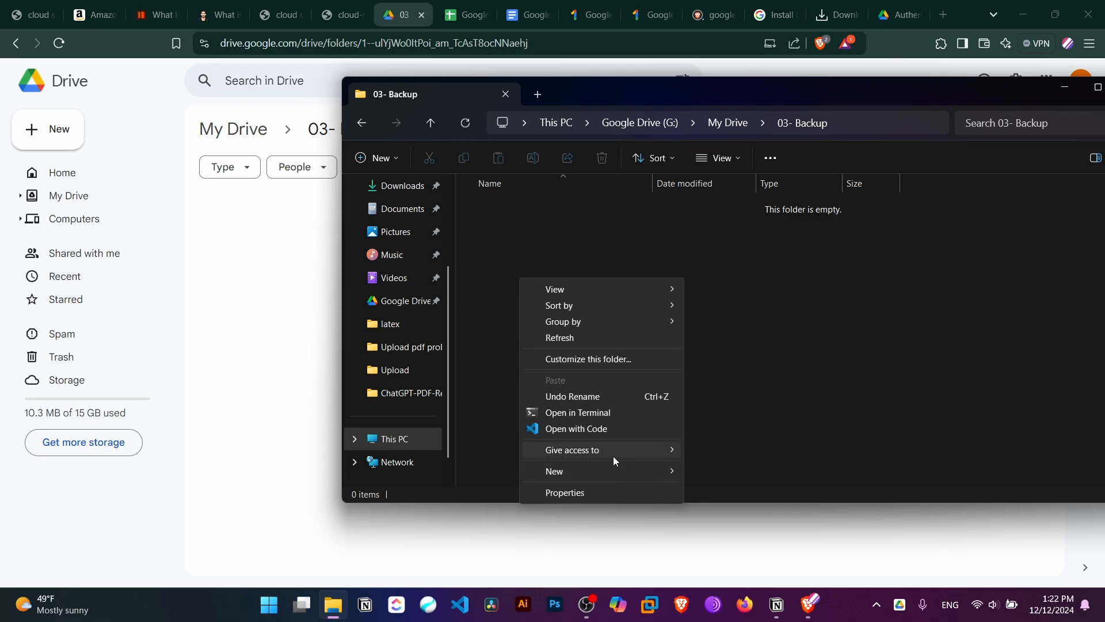
mouse_move(615, 470)
click(731, 284)
text(Backup 1)
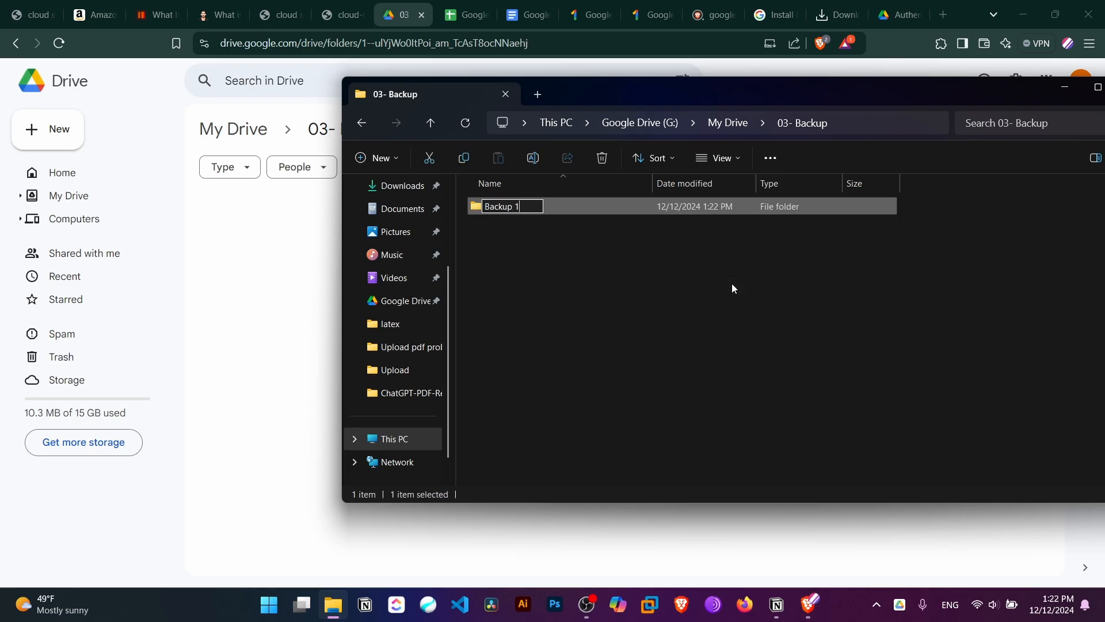
key(Return)
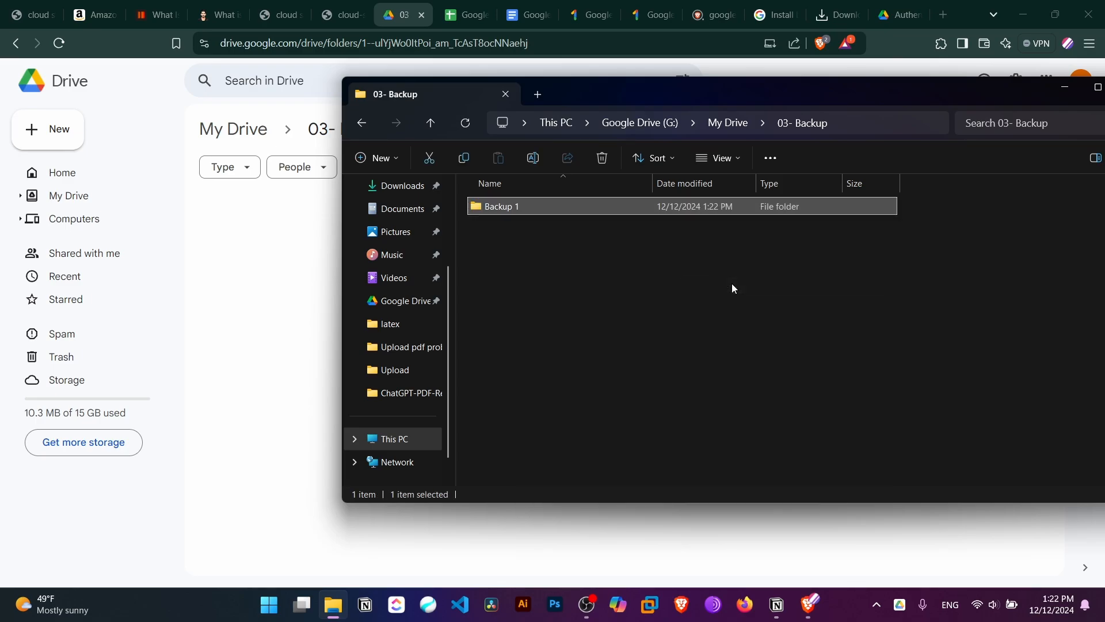
Reopen the 03- Backup folder in Google Drive on the web and compare its contents with File Explorer
click(257, 290)
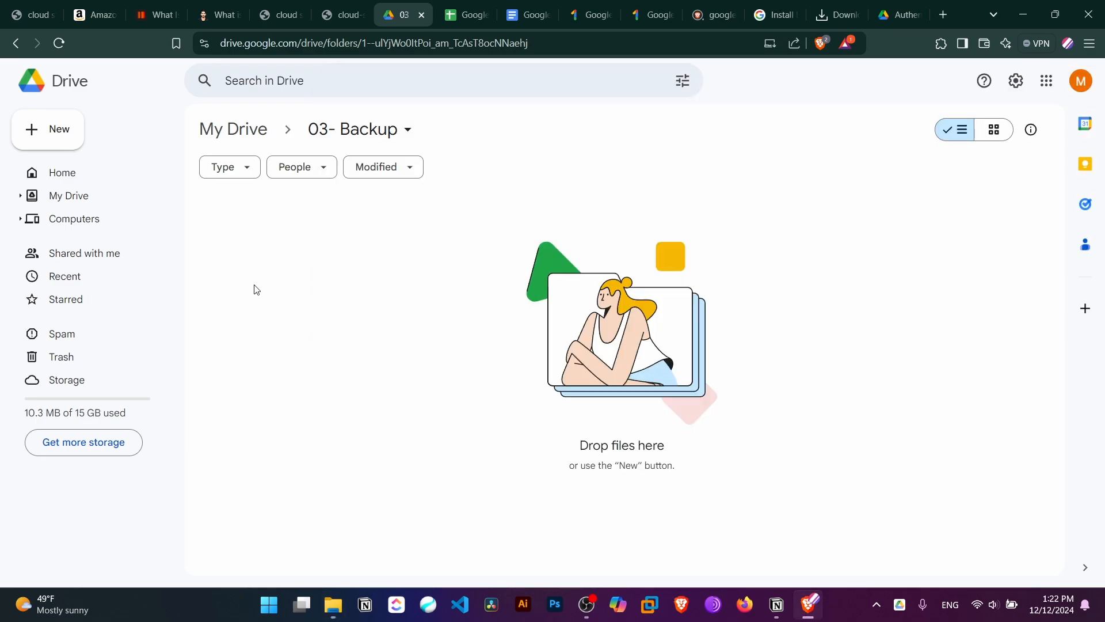
click(37, 198)
click(294, 343)
double_click(293, 344)
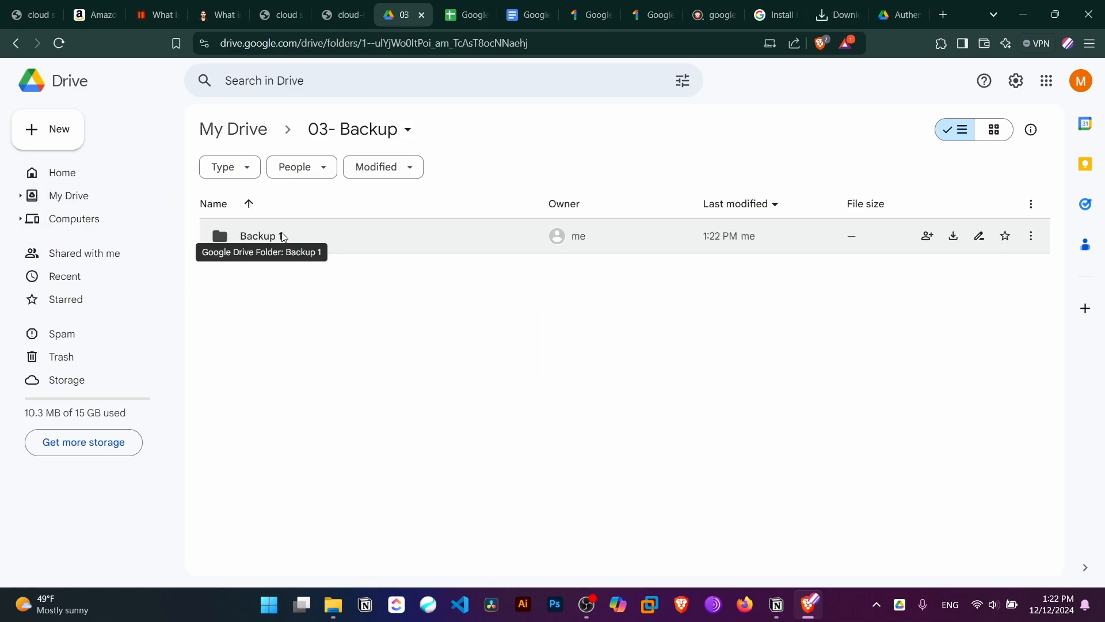
key(alt+Tab)
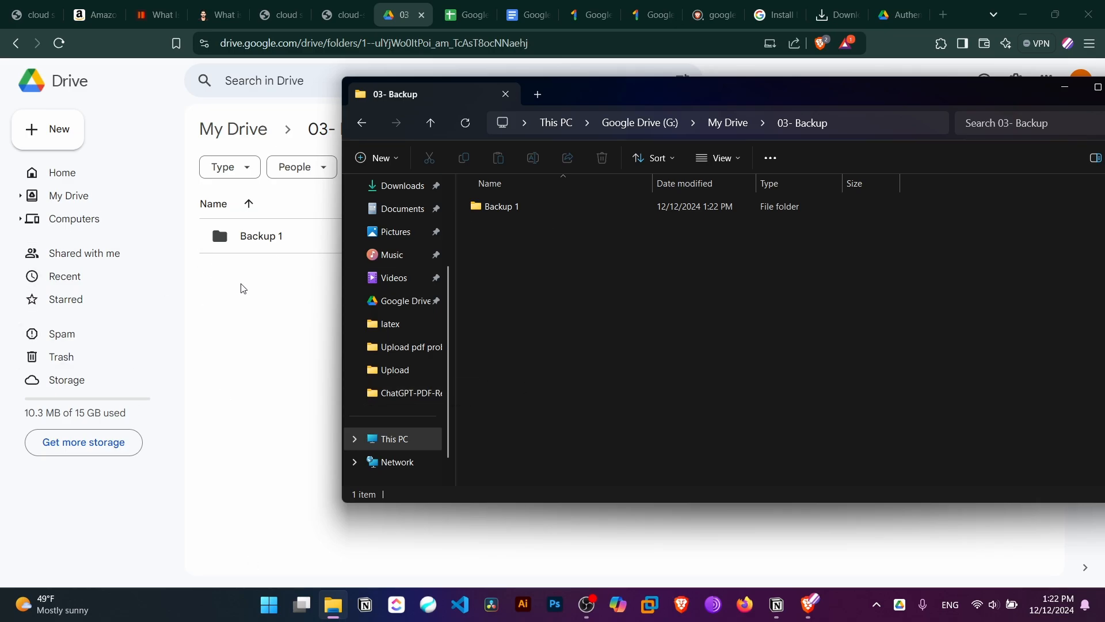
click(260, 299)
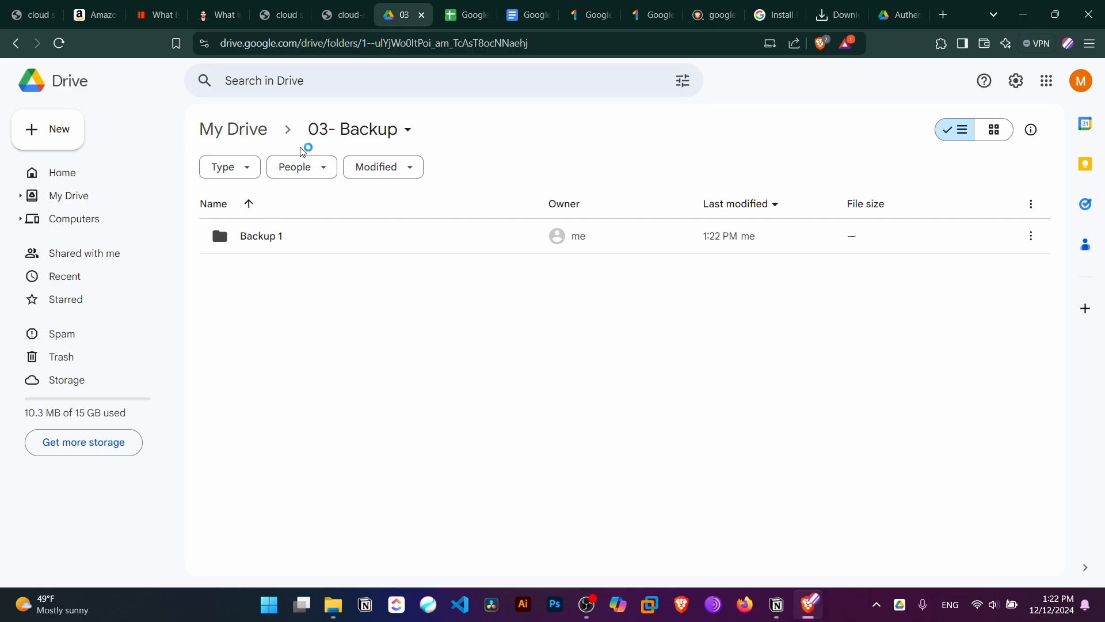
Return to My Drive on the web and in File Explorer, and delete the 03- Backup folder in File Explorer
click(233, 129)
key(alt+Tab)
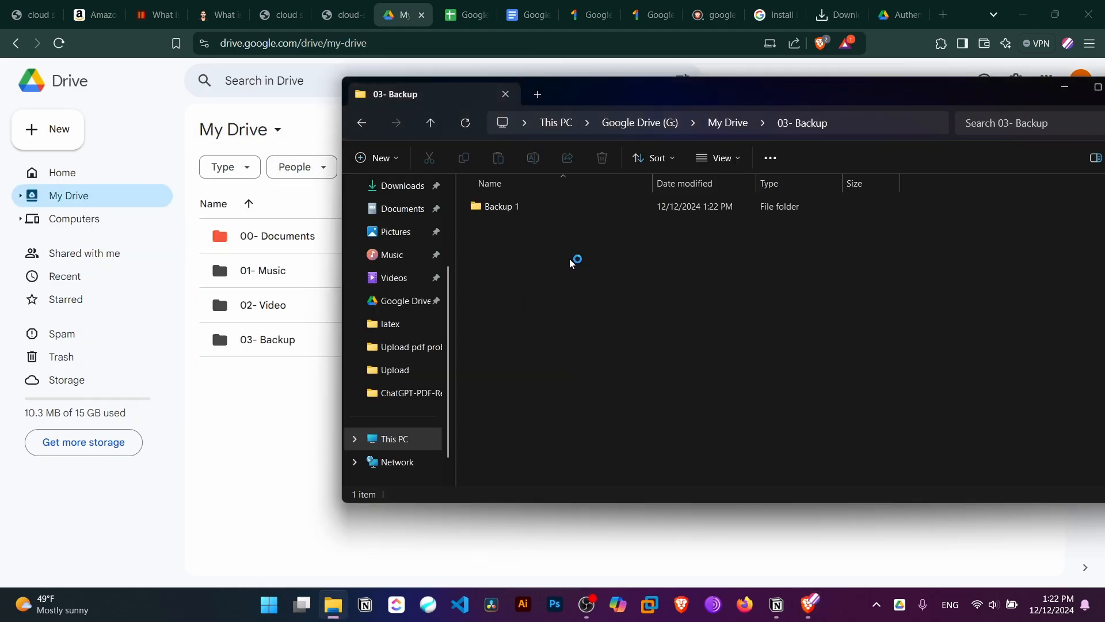
click(361, 122)
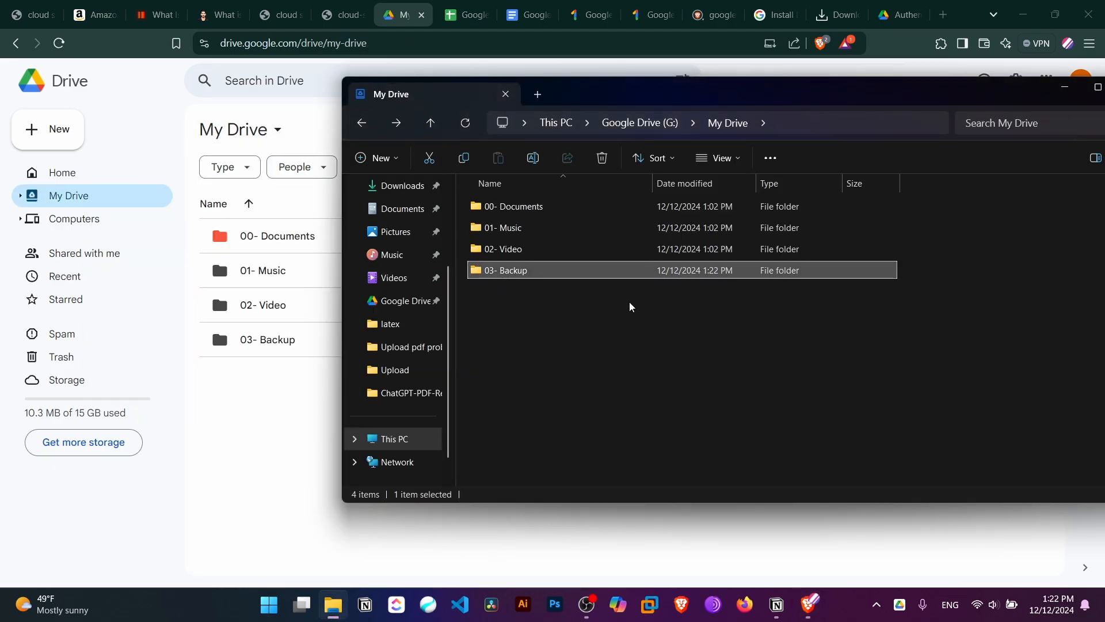
key(Delete)
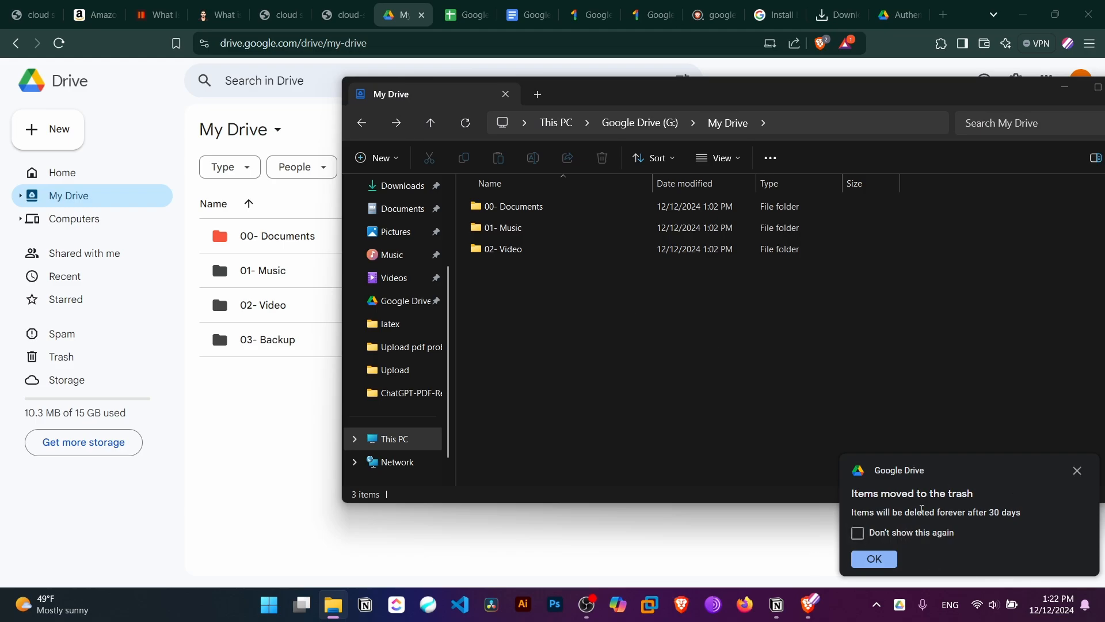
drag(974, 494, 864, 495)
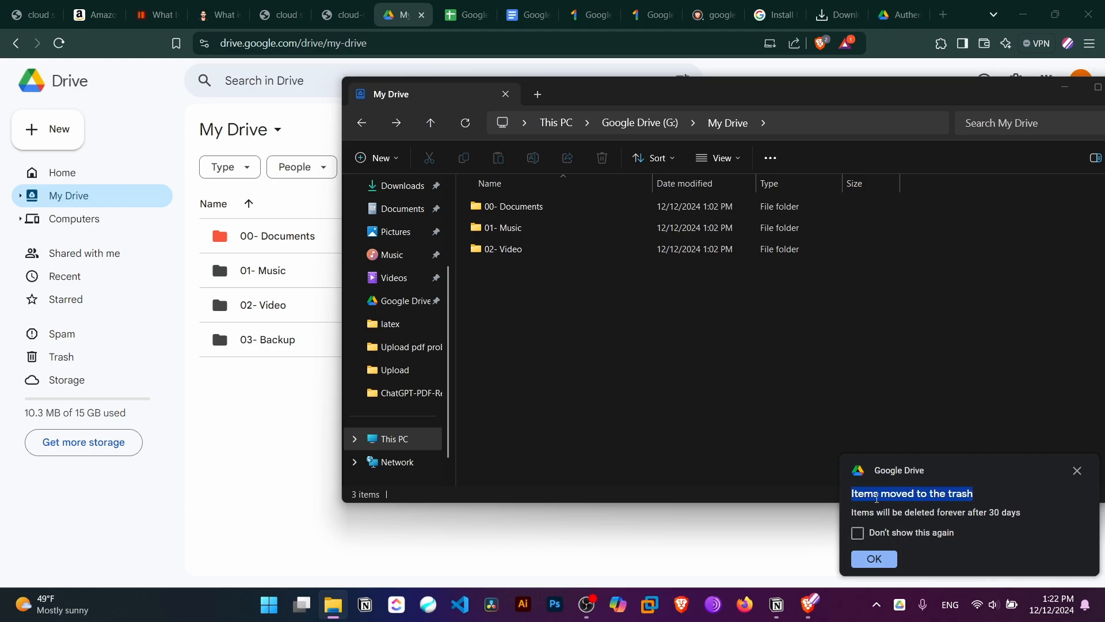
drag(974, 494, 948, 494)
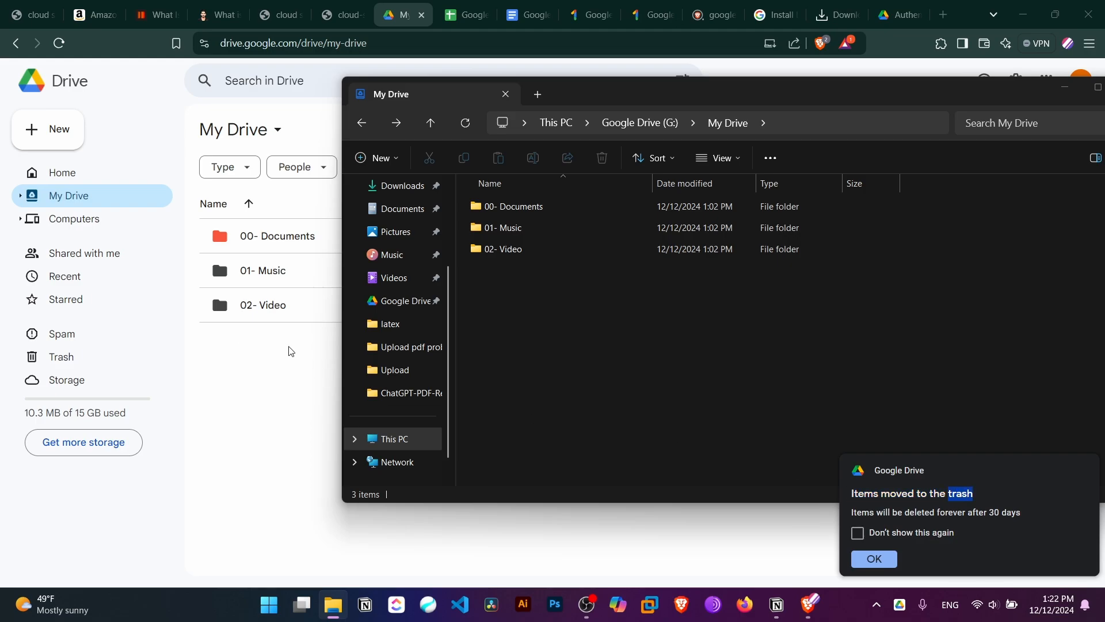
Empty the Google Drive trash on the web, permanently deleting the trashed 03- Backup folders
click(190, 377)
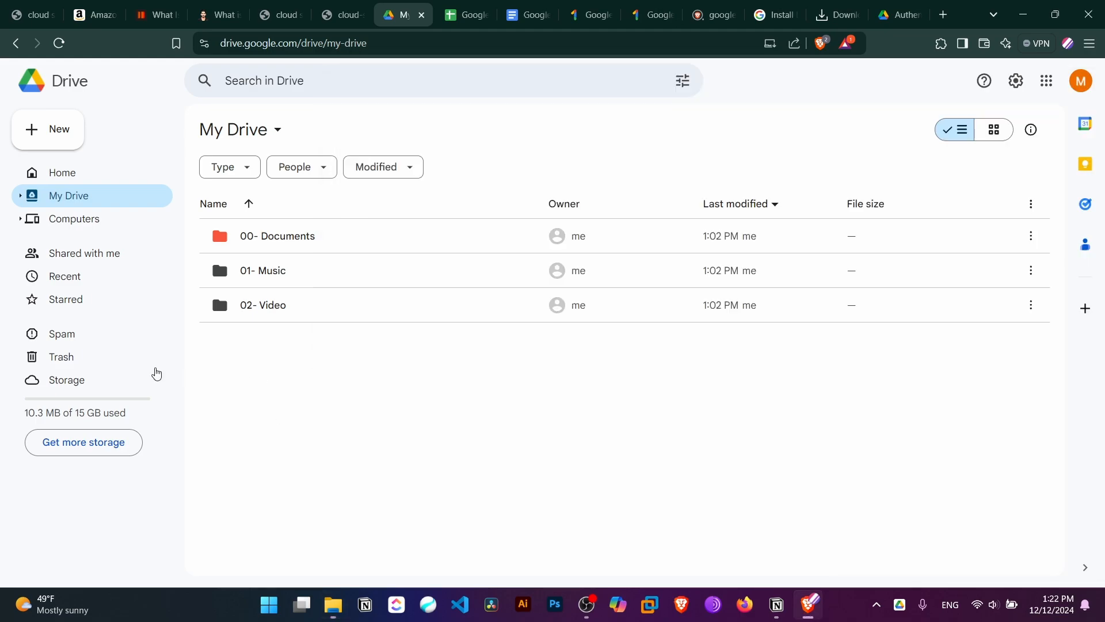
click(97, 358)
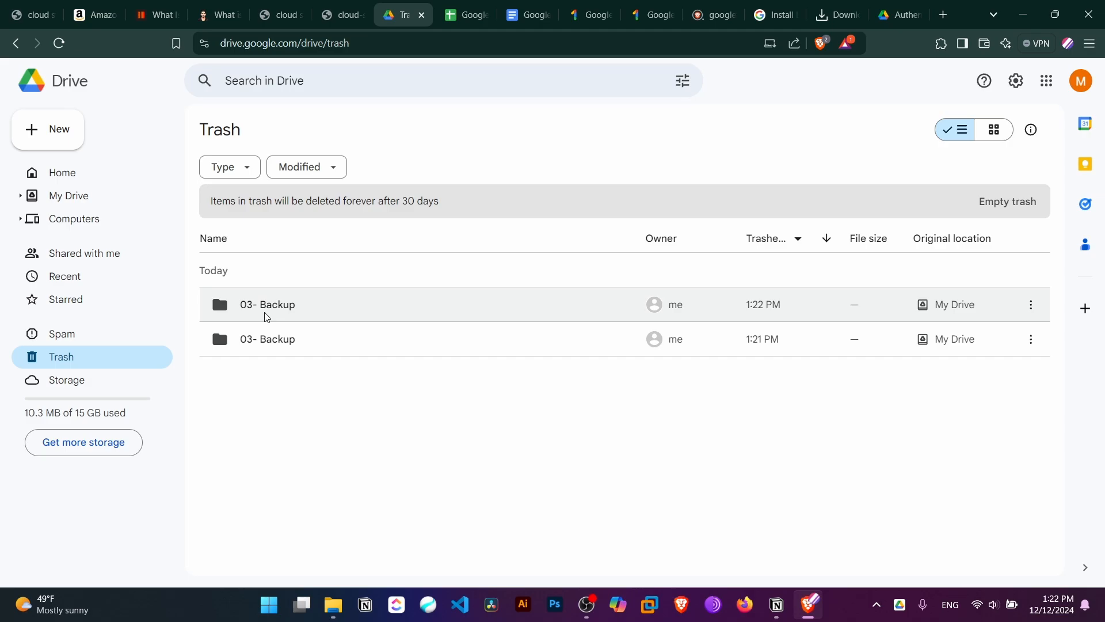
click(1031, 304)
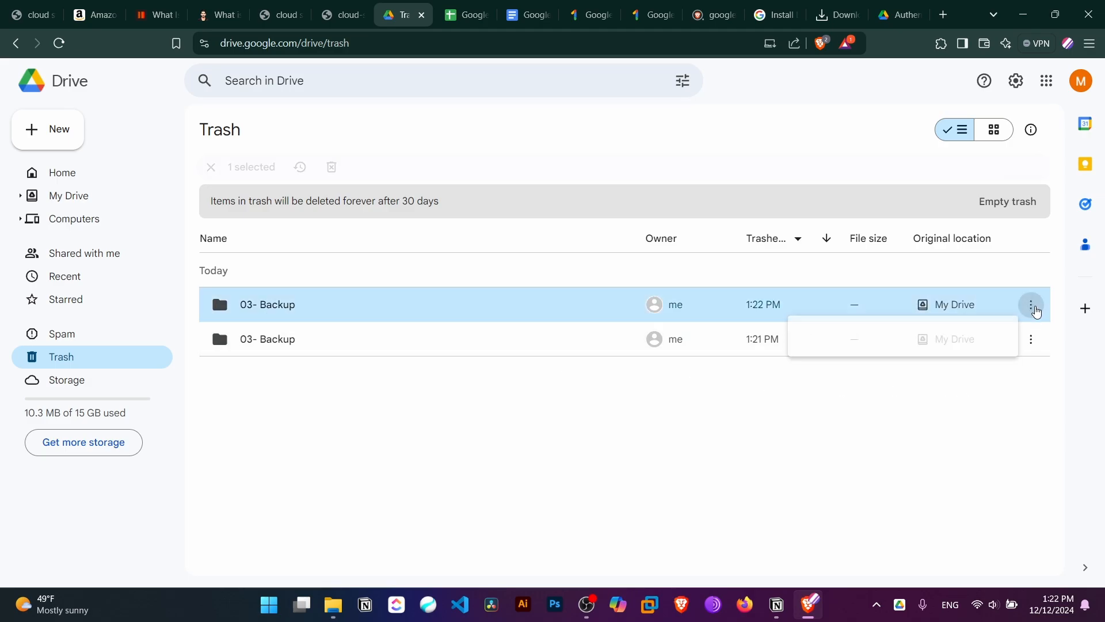
click(965, 406)
click(1016, 201)
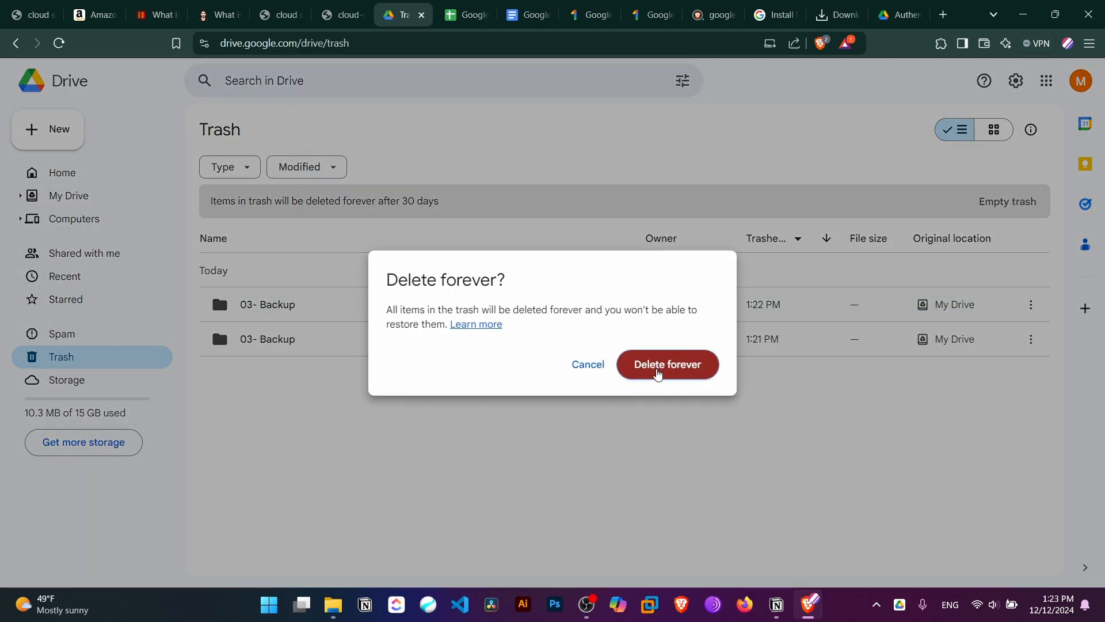
click(657, 368)
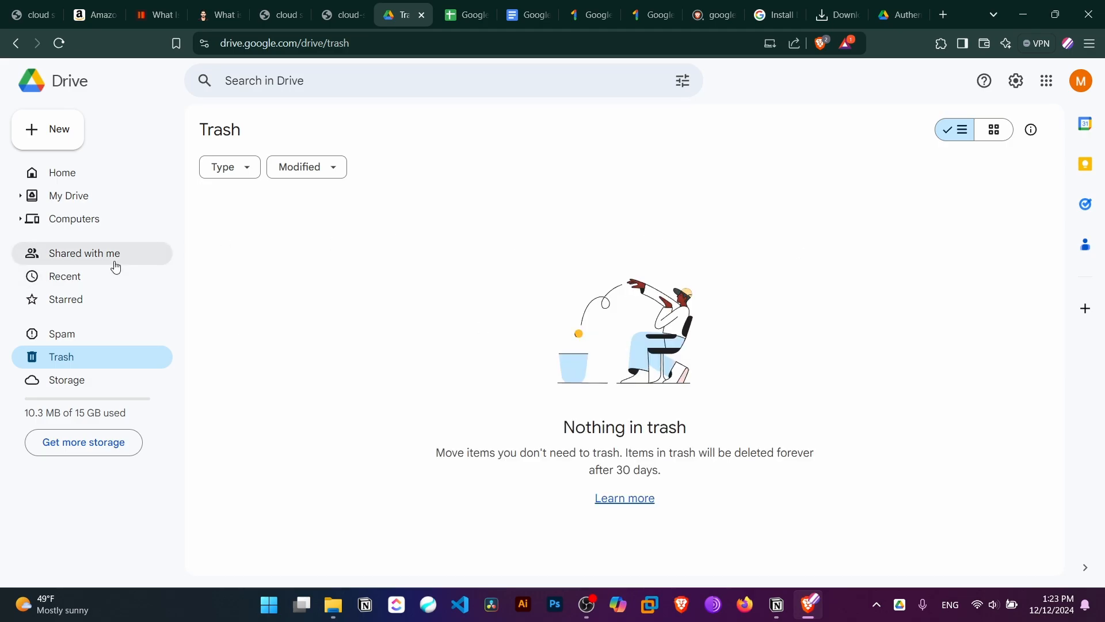
Open the Computers section of Google Drive on the web and read its notice about automatic syncing
click(118, 196)
click(128, 219)
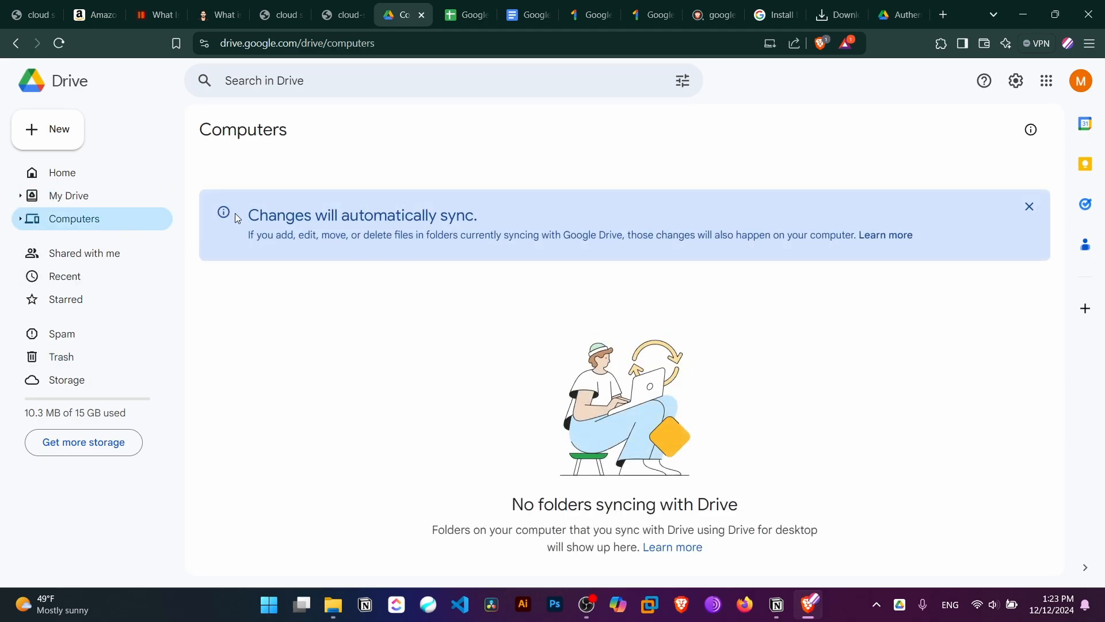
drag(236, 218, 473, 218)
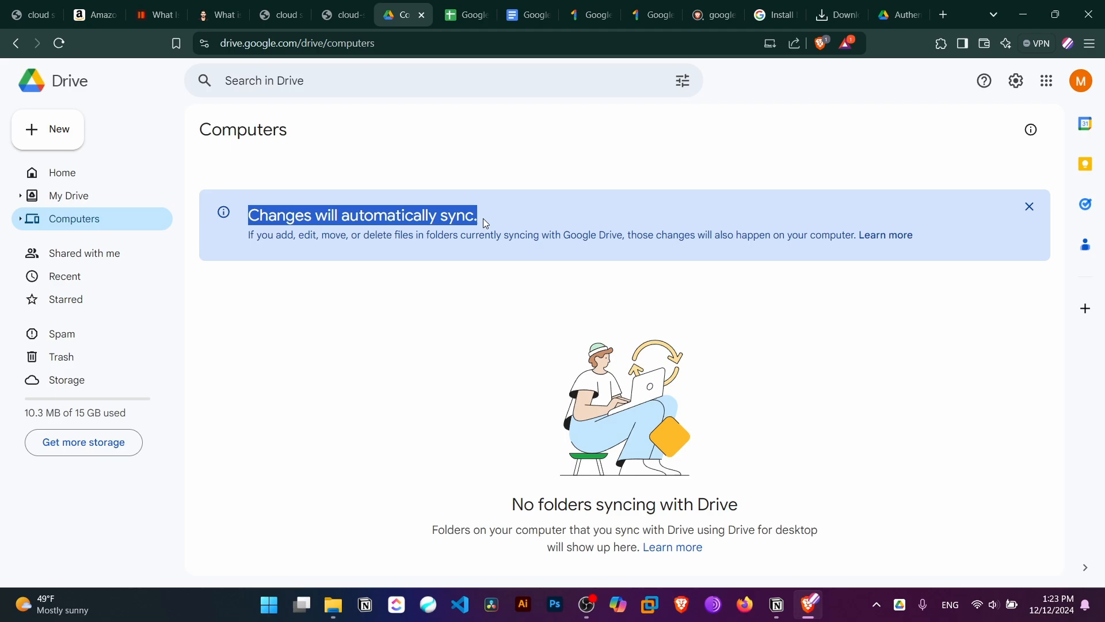
click(483, 218)
Show the This PC drives in File Explorer beside the Computers page, and return to the browser
key(alt+Tab)
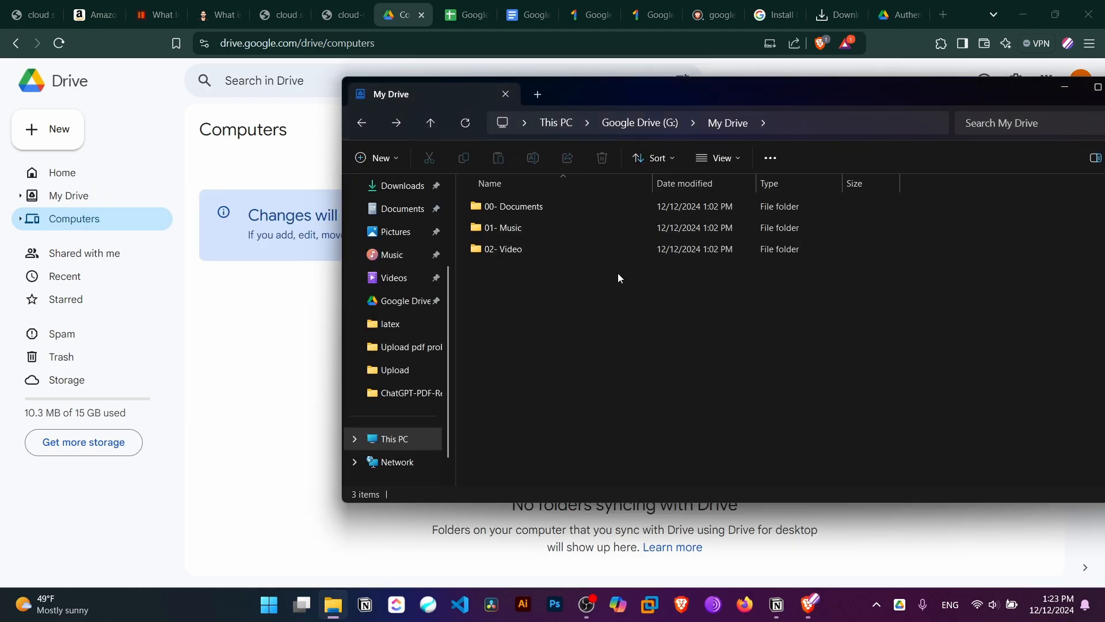
click(644, 120)
click(575, 123)
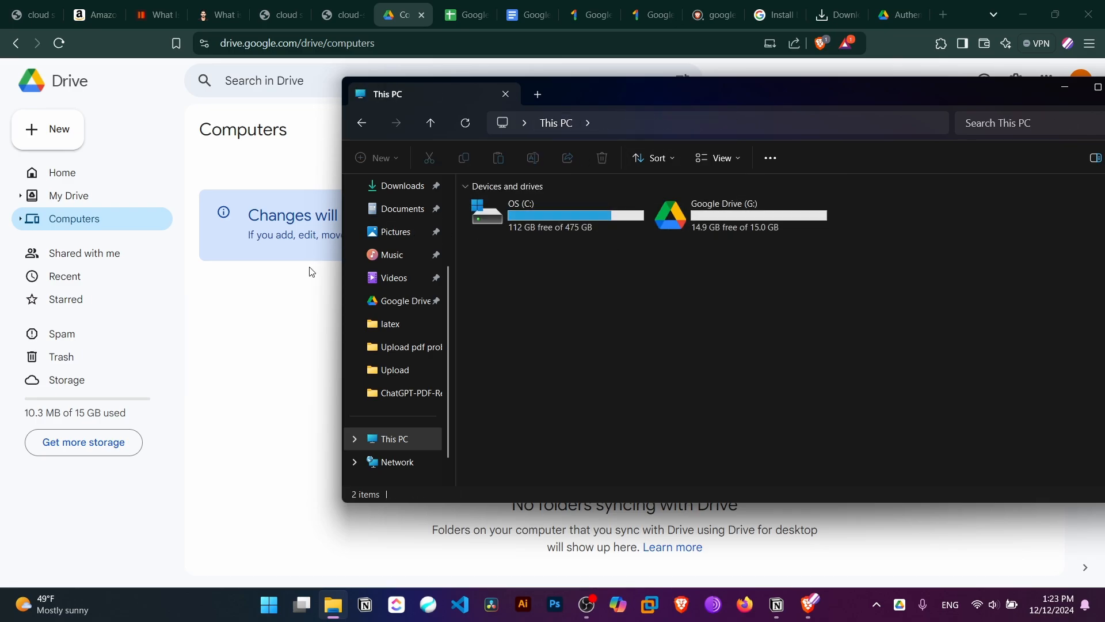
click(282, 247)
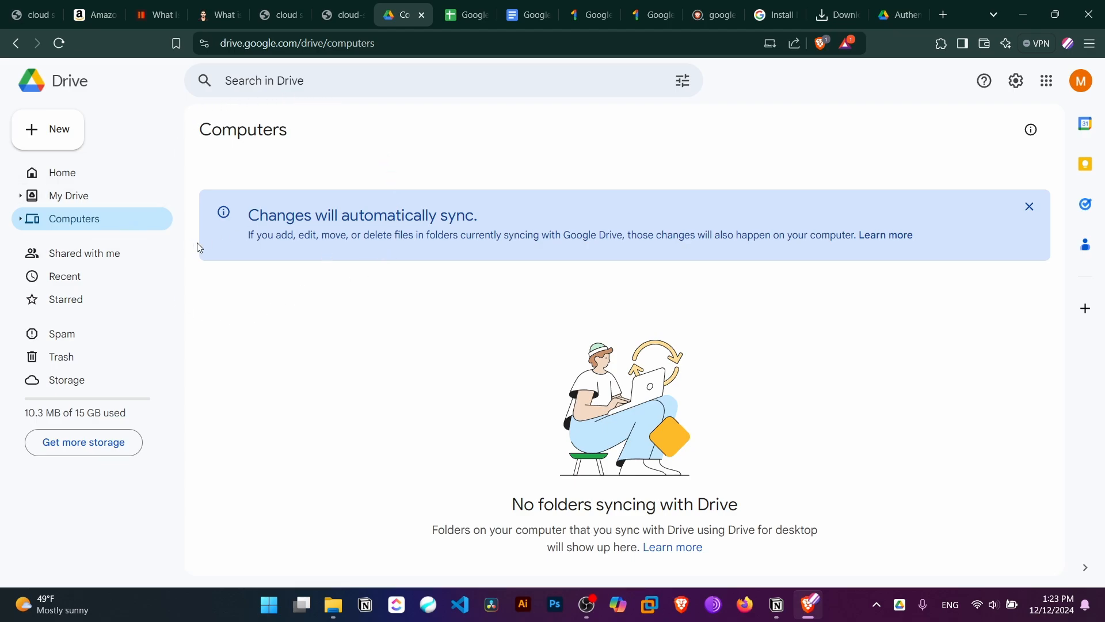
Browse the Google Drive (G:) drive and its My Drive folder in File Explorer
key(alt+Tab)
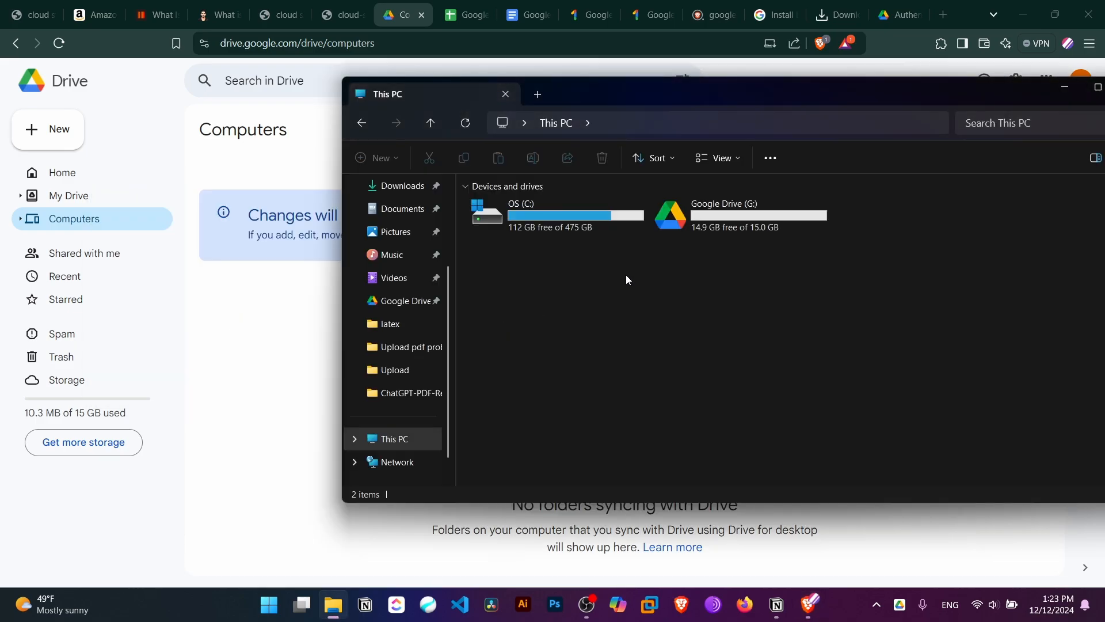
double_click(709, 227)
double_click(596, 213)
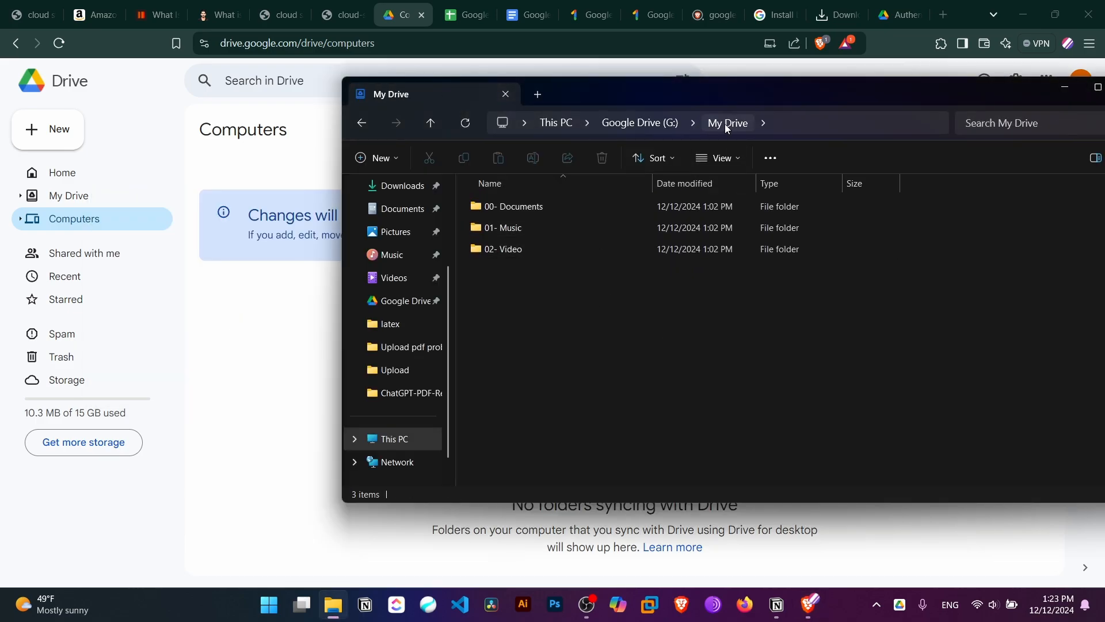
click(659, 127)
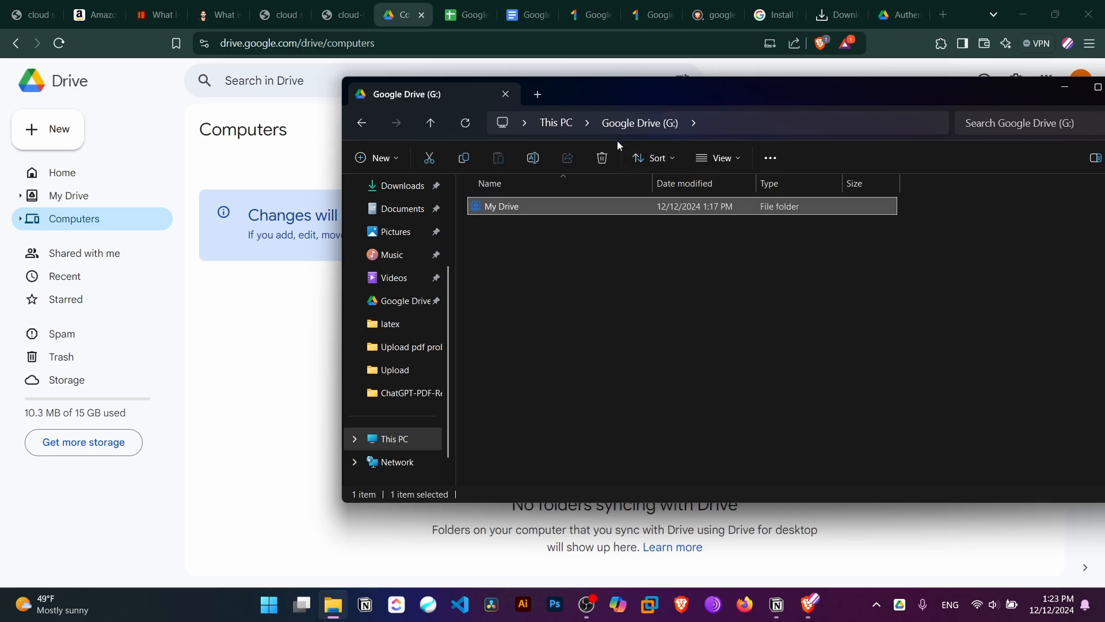
click(574, 290)
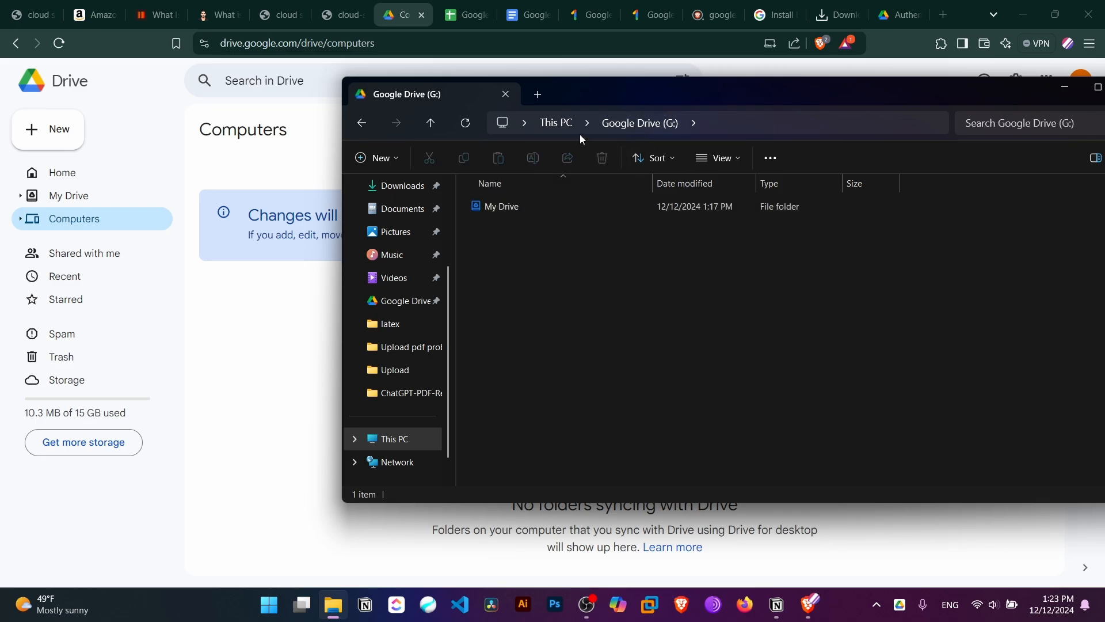
scroll(375, 253, up, 3)
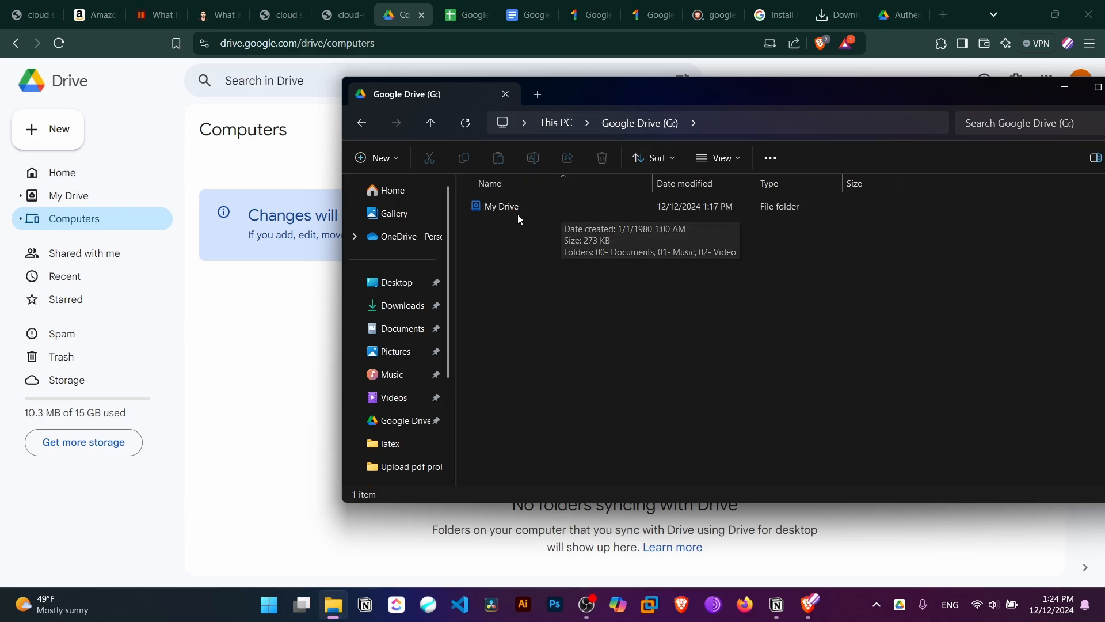
double_click(620, 212)
View Shared with me and Recent in Google Drive on the web, selecting each recent file to check its location
click(84, 253)
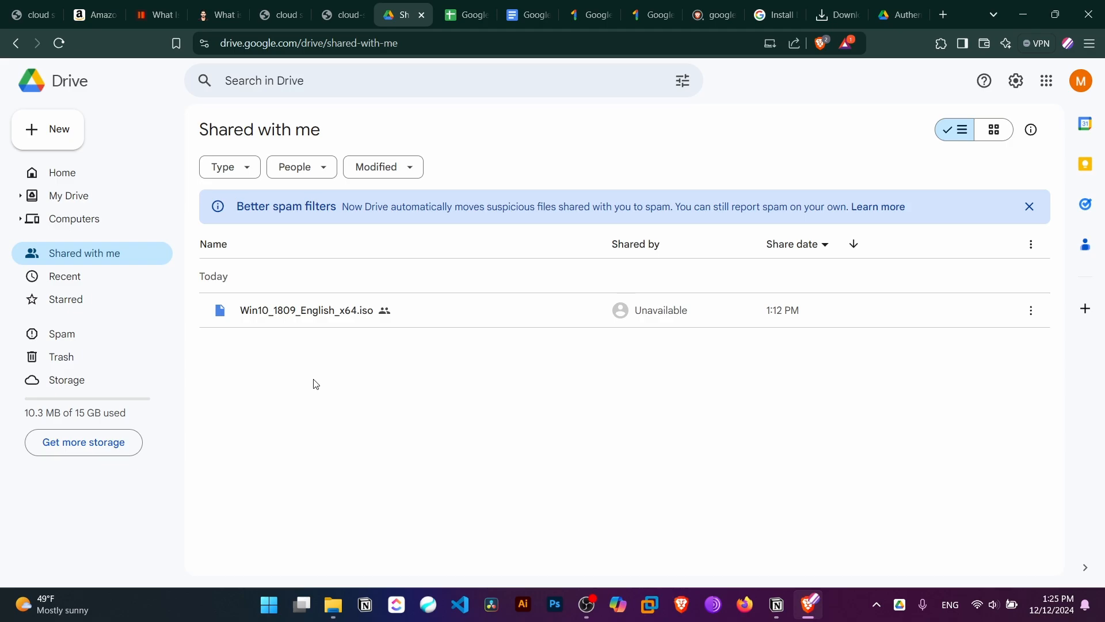
click(98, 279)
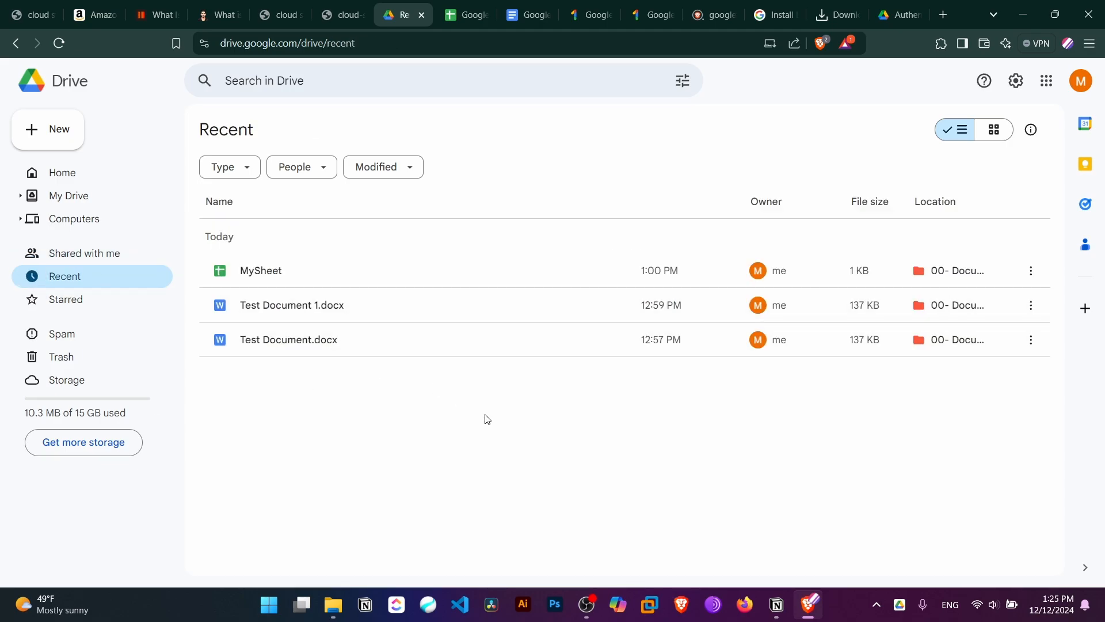
drag(662, 399, 289, 385)
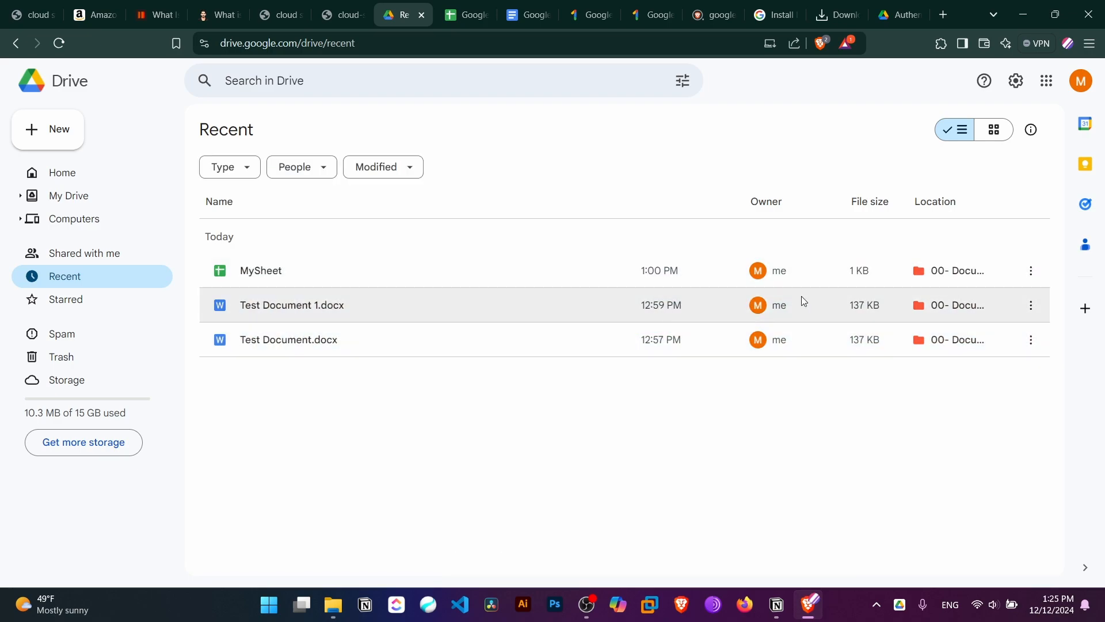
mouse_move(1005, 273)
click(291, 276)
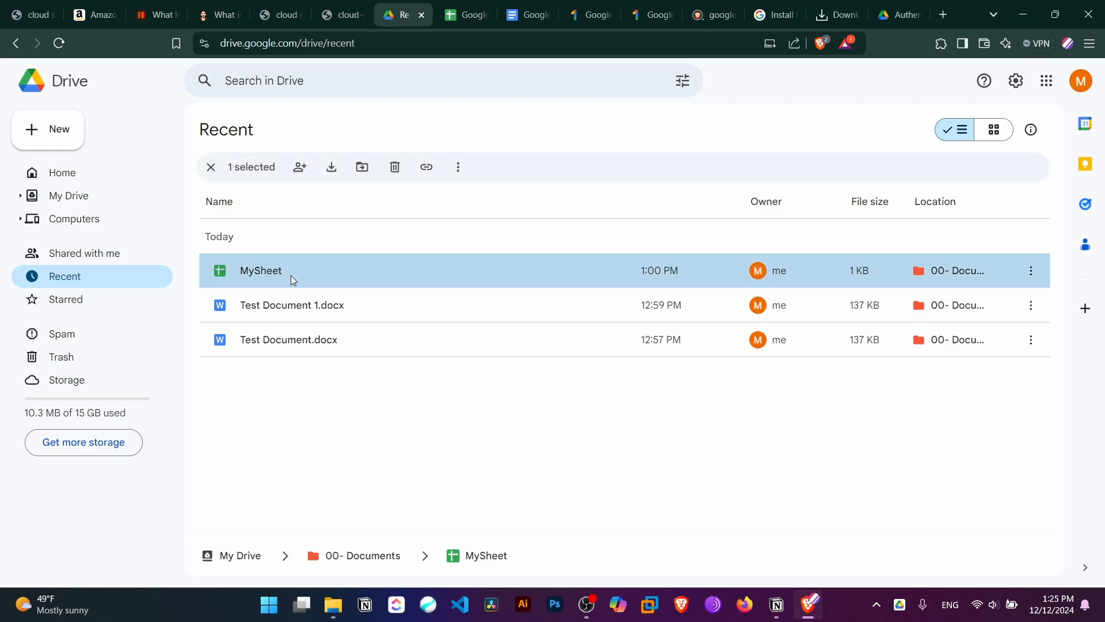
click(263, 311)
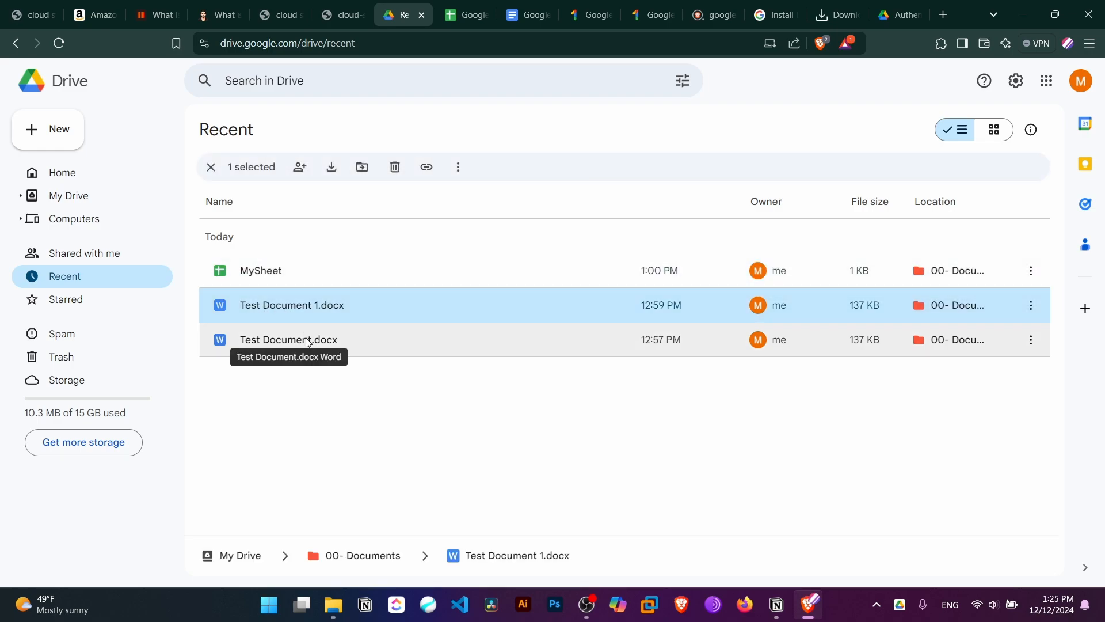
click(260, 339)
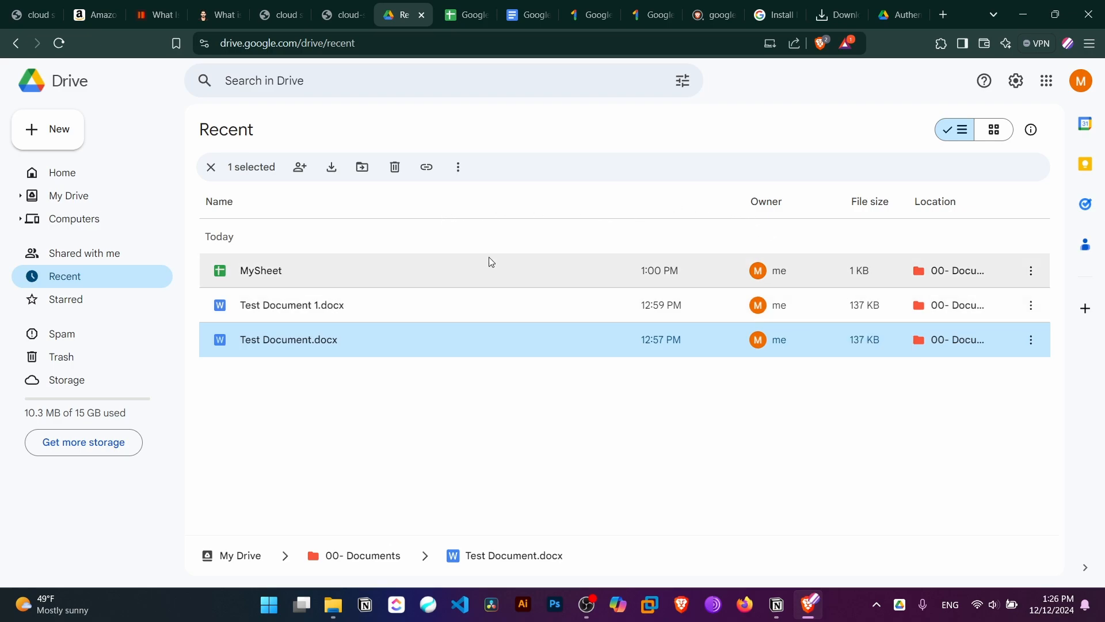
mouse_move(941, 344)
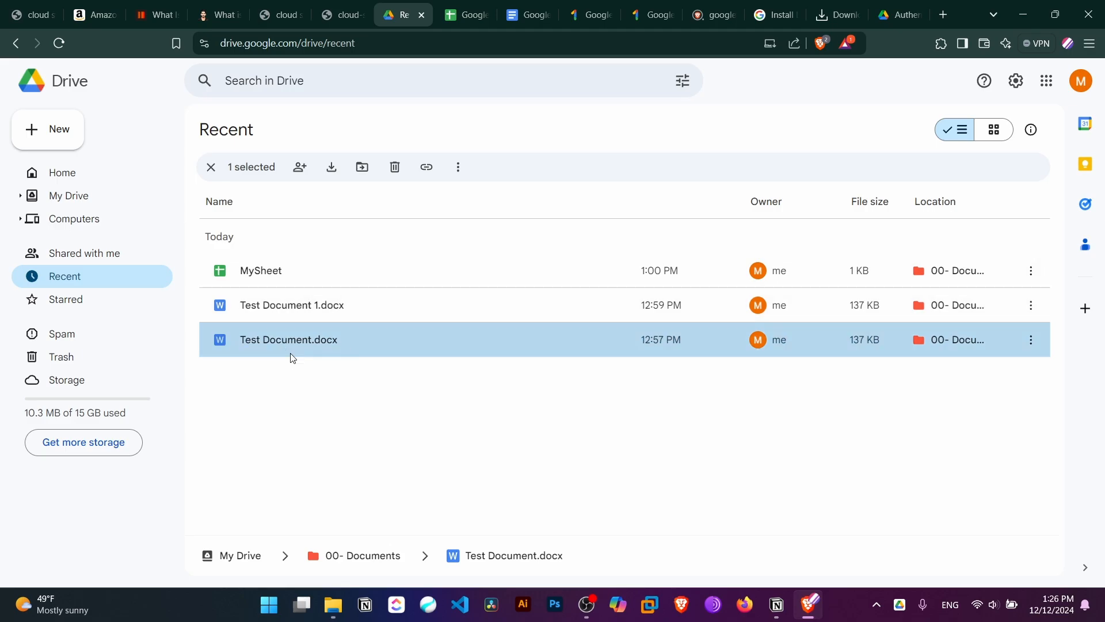
Open Drive's Spam section and replace the Notepad text with a definition of spam as unwanted or unsolicited files, folders, or sharing requests
click(279, 460)
click(93, 333)
key(super)
text(notepad)
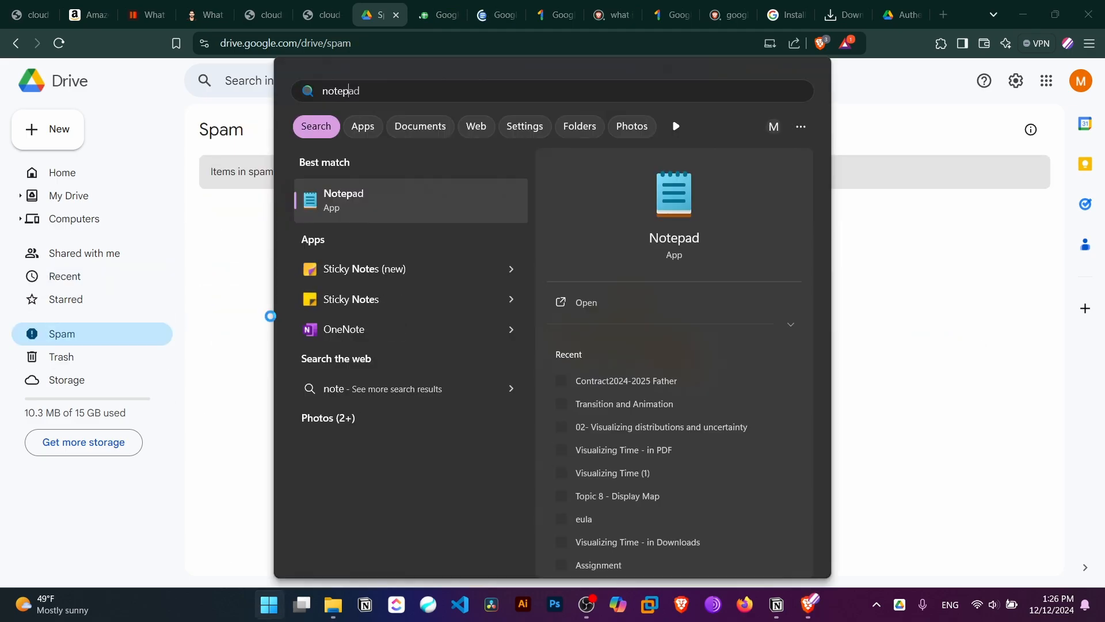
key(Return)
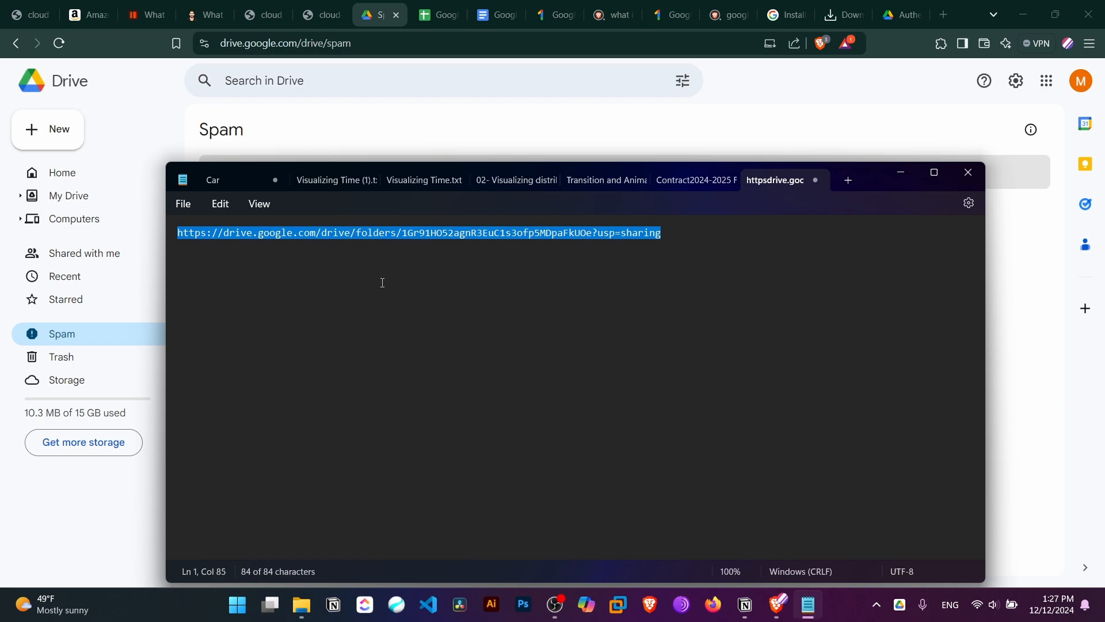
text(Spam in Google Drive refers to unwanted or unsolicited files, folders, or sharing requests that are sent to a user’s Google Drive account.)
Highlight the key wording of the spam definition in Notepad, including "unwanted", and return to the Spam page in the browser
drag(223, 233, 948, 233)
click(432, 274)
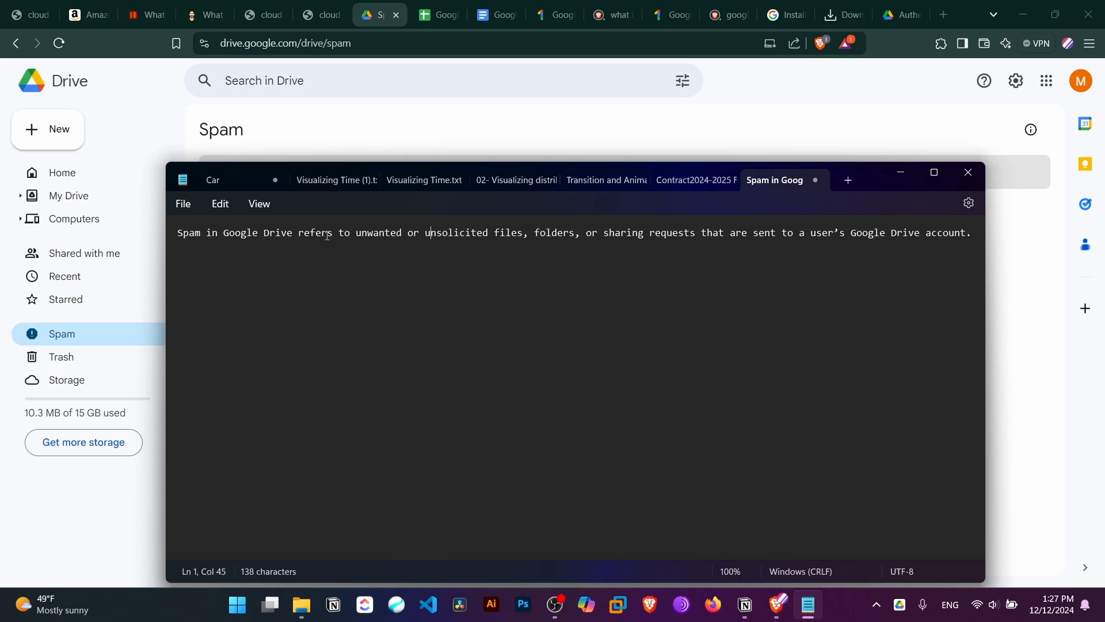
double_click(394, 233)
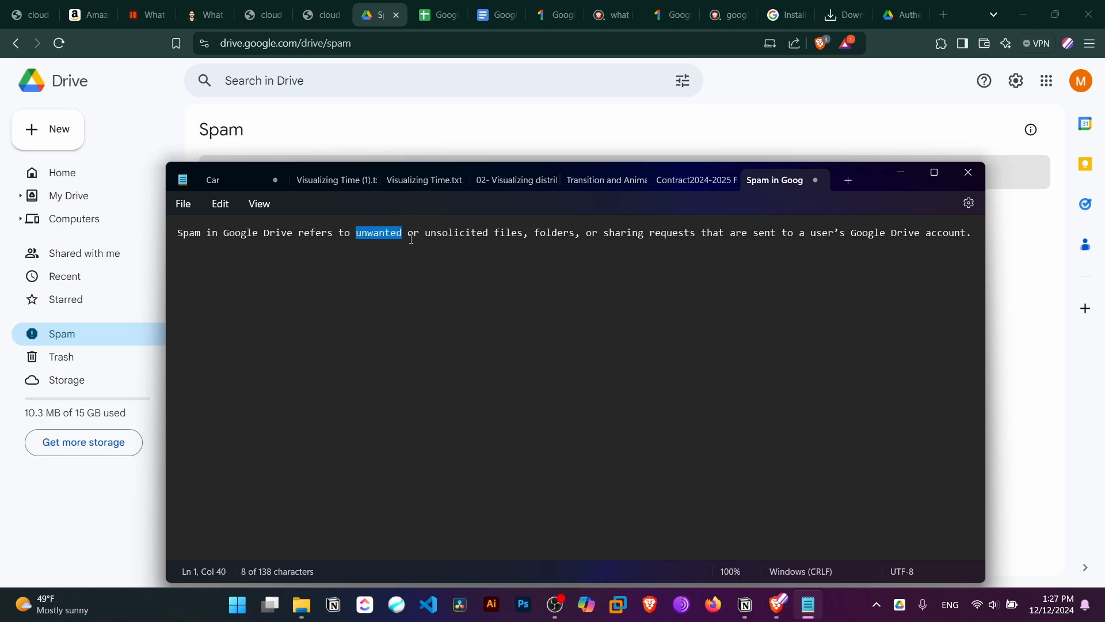
click(451, 233)
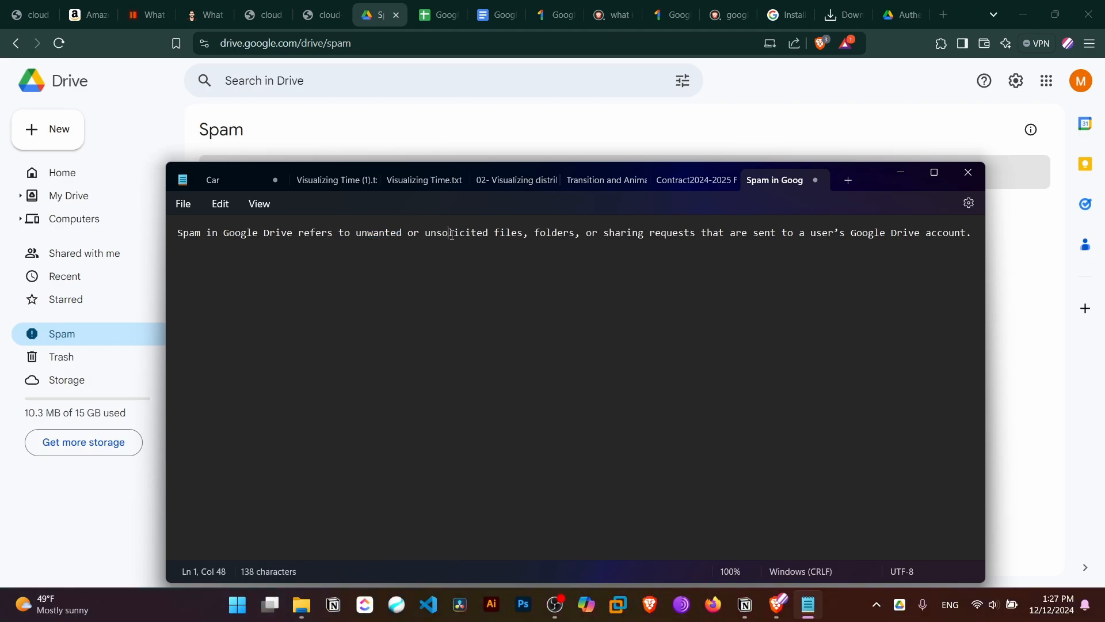
click(114, 469)
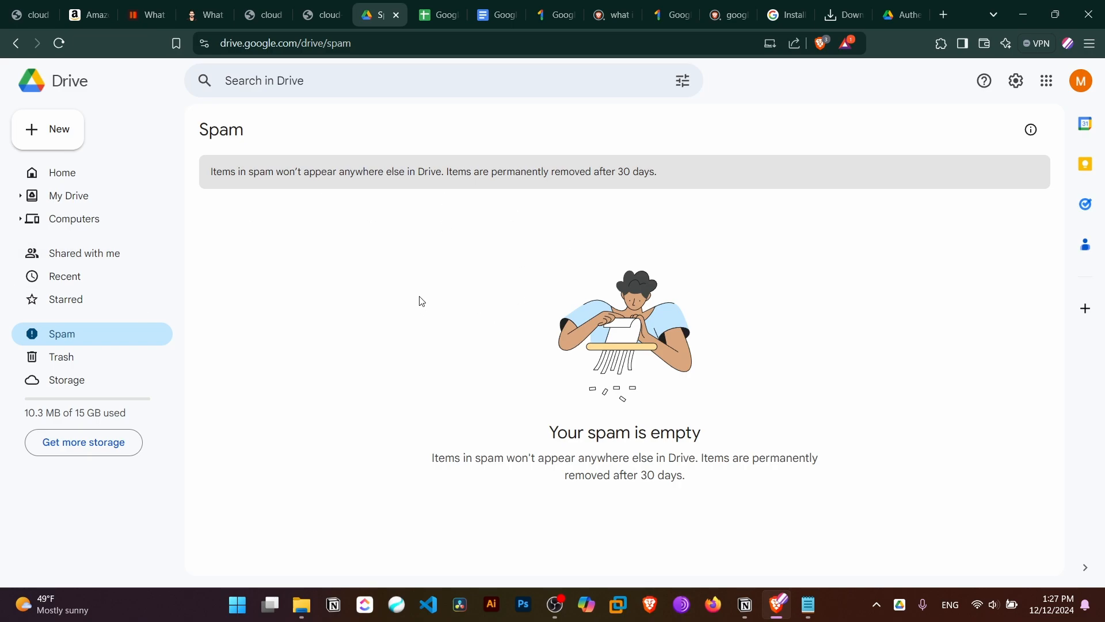
Look at the files inside the 00- Documents folder of My Drive and return to the My Drive level
click(259, 94)
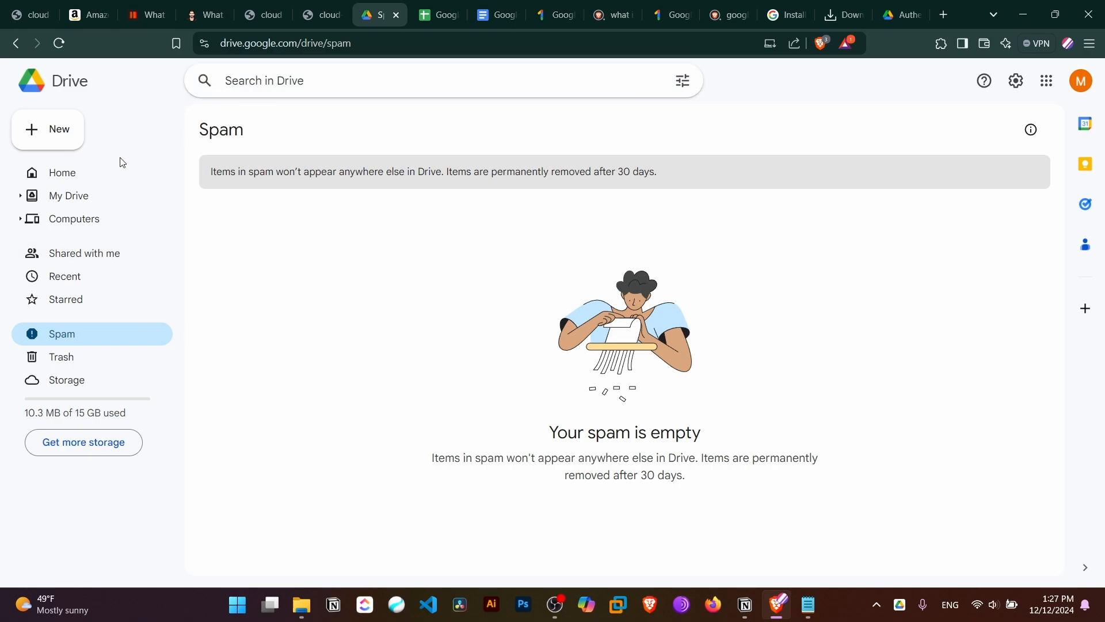
click(101, 195)
click(296, 80)
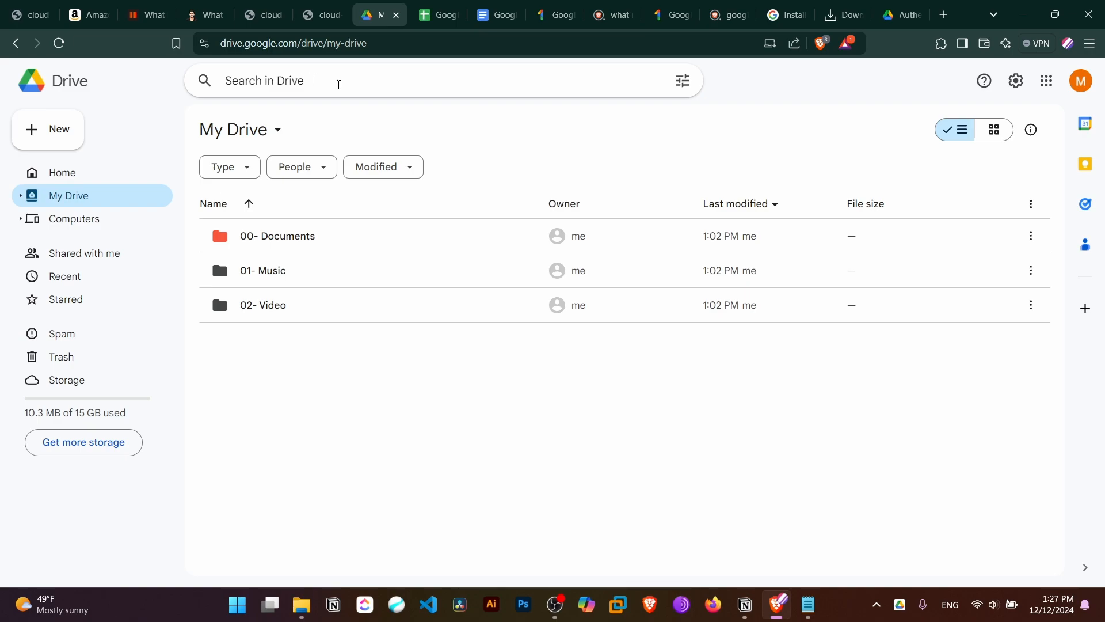
double_click(309, 237)
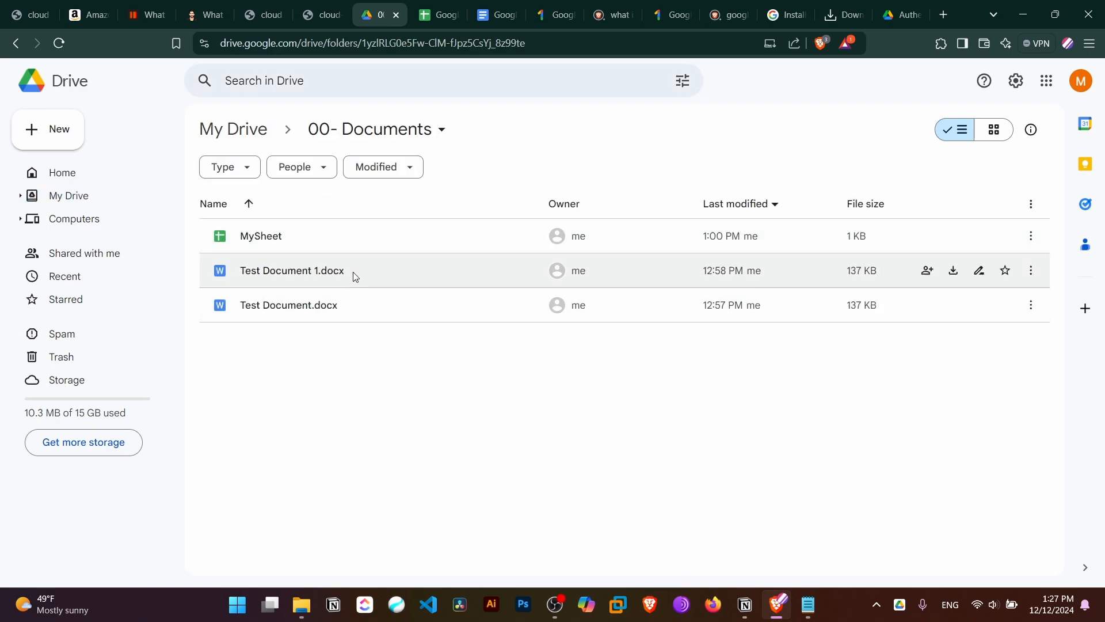
click(244, 130)
Search Drive for "mysheet" and view the People and Modified filter options for the search
click(298, 80)
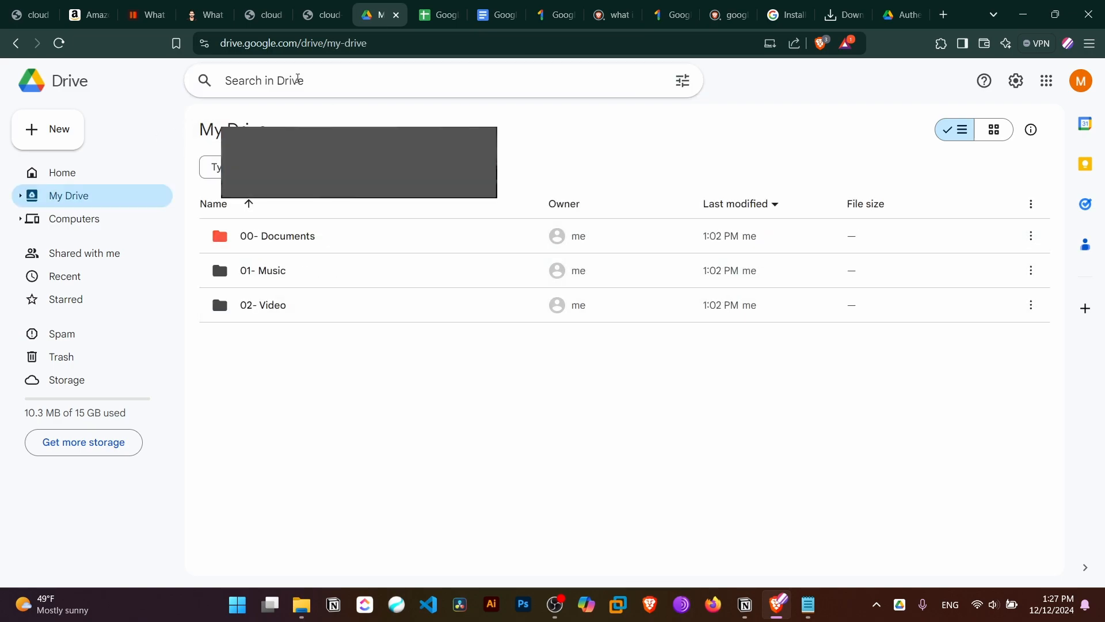
text(mysheet)
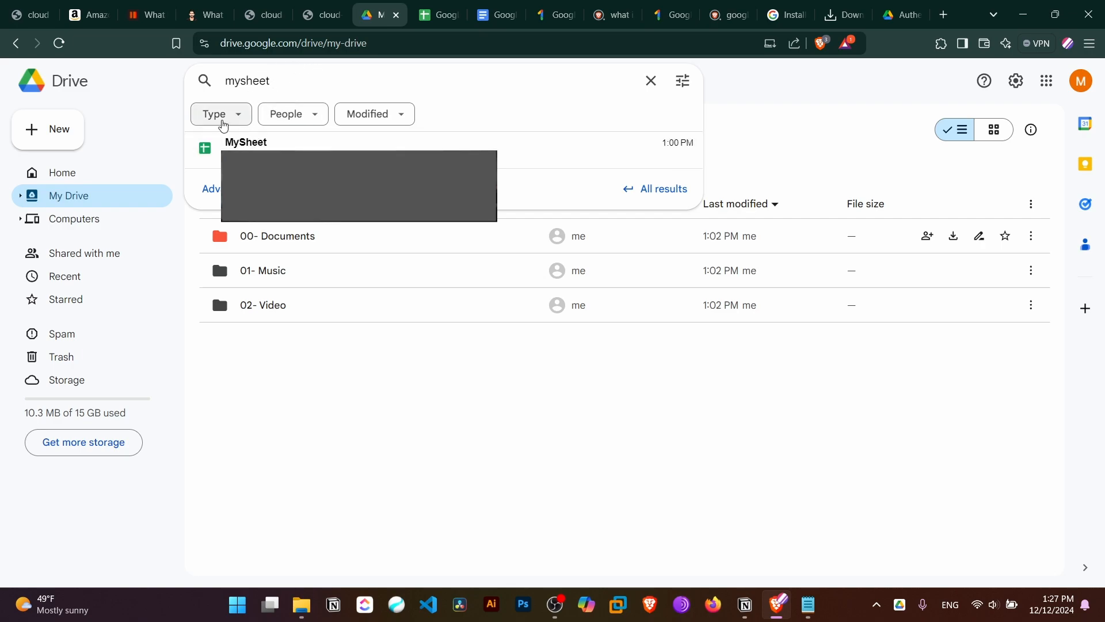
click(326, 116)
click(369, 114)
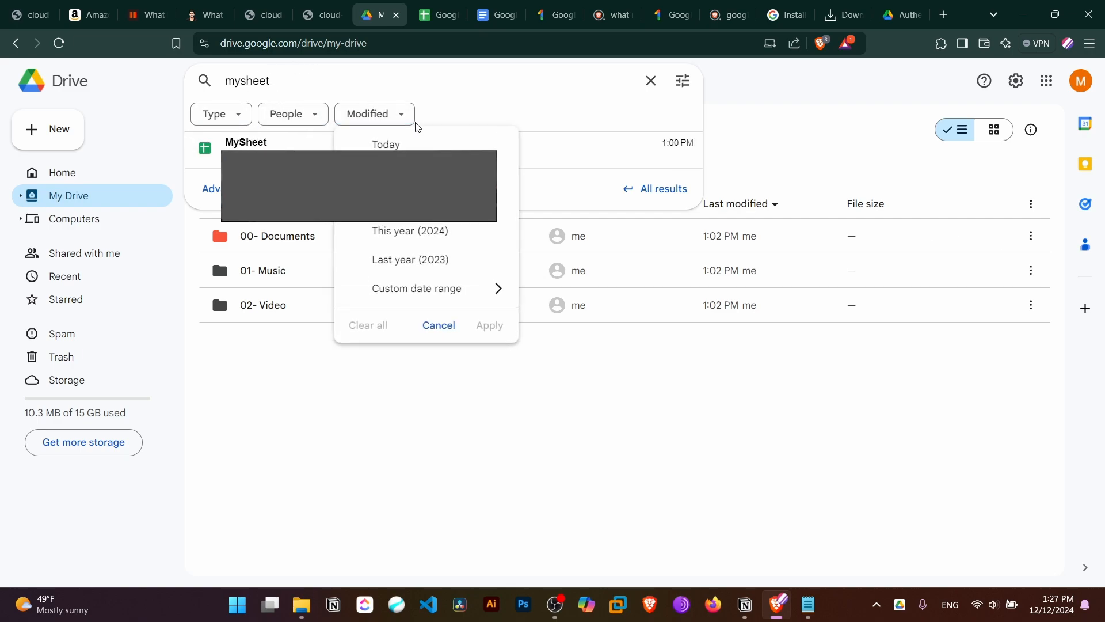
Open the MySheet spreadsheet from the search suggestions, and close it to return to My Drive
click(306, 147)
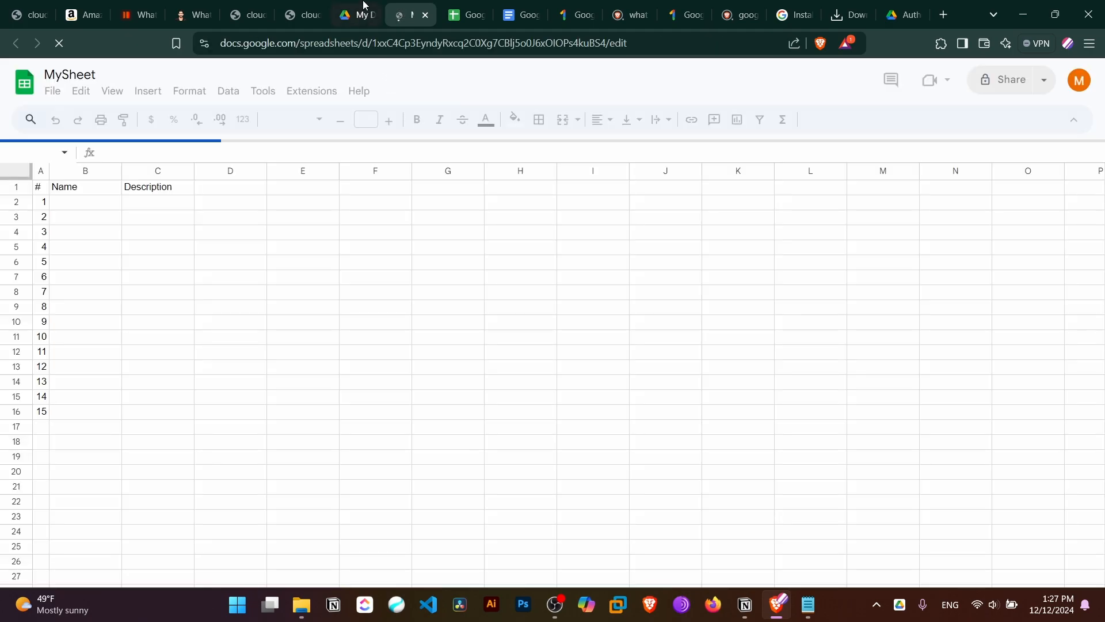
click(364, 4)
middle_click(398, 4)
click(351, 345)
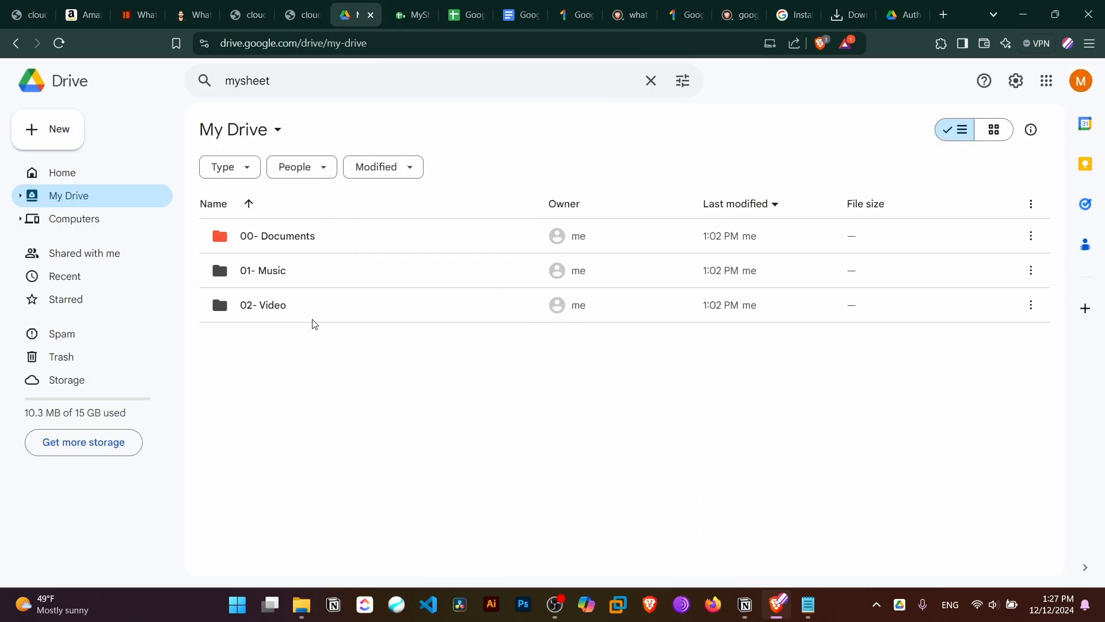
Review all the advanced search options for the "mysheet" query and close them without searching
click(287, 87)
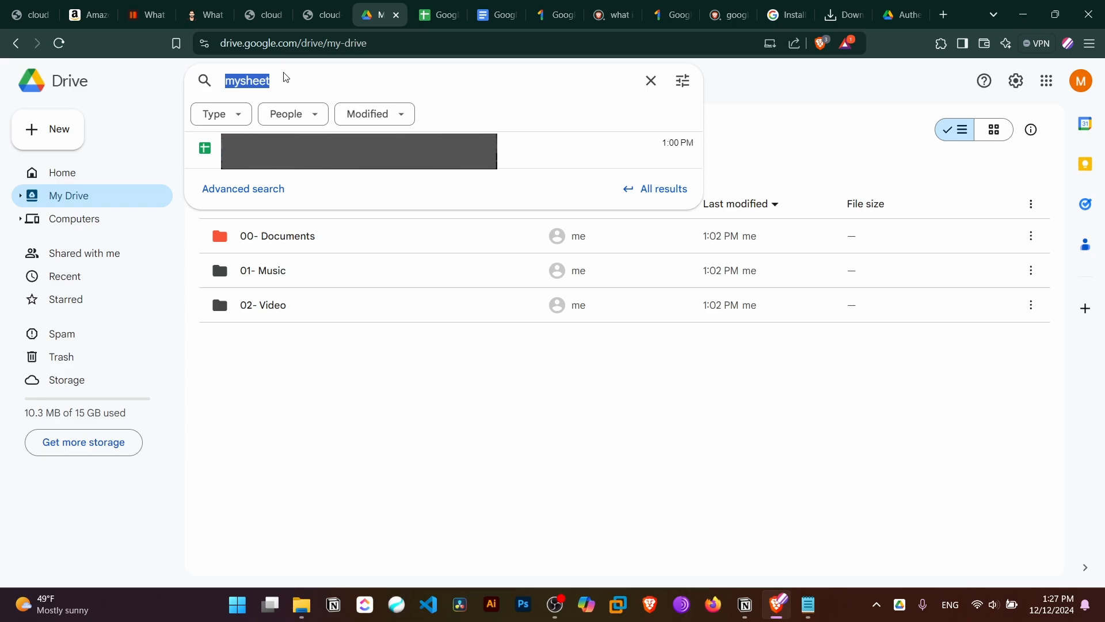
click(239, 187)
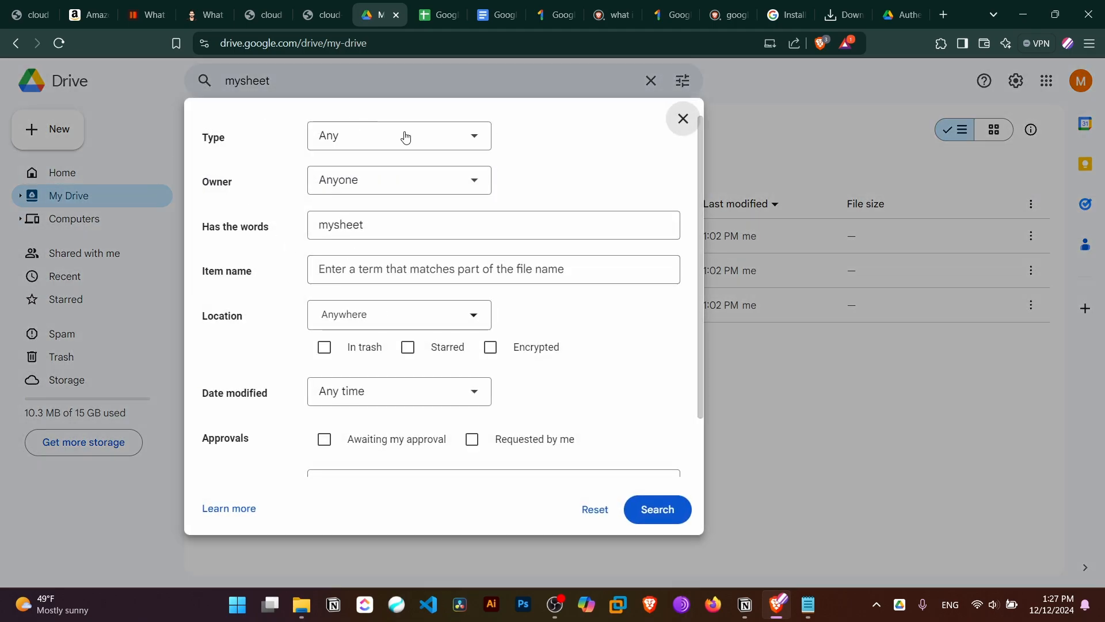
scroll(375, 272, down, 2)
scroll(292, 257, up, 2)
click(682, 118)
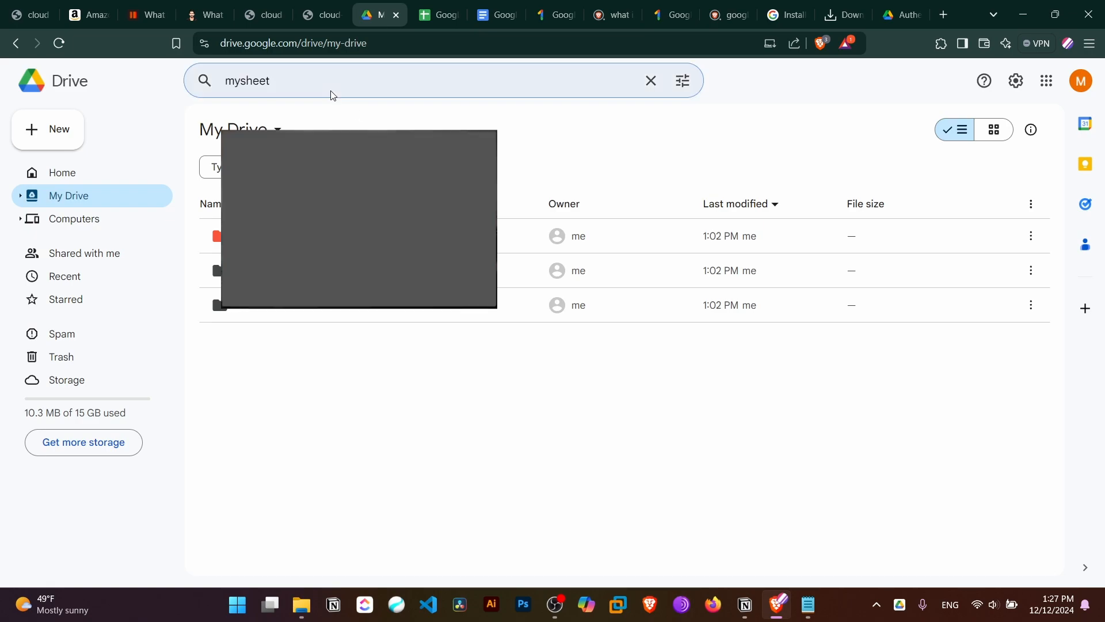
Enter the "mysheet" search again, shorten the query to "my", and dismiss the suggestions
click(334, 80)
key(BackSpace)
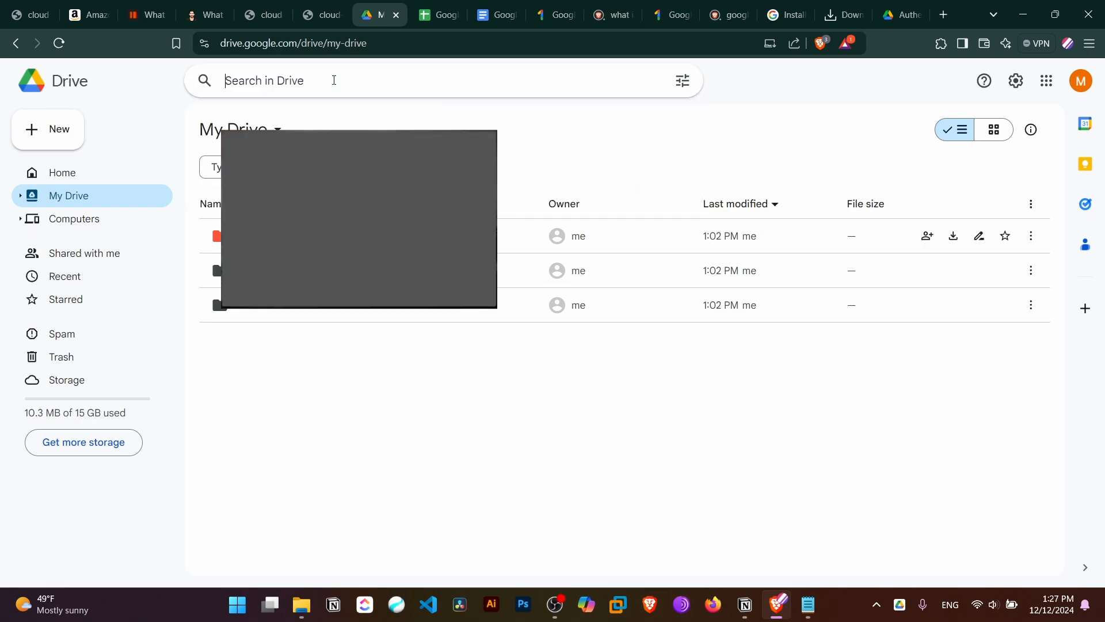
text(mysheet)
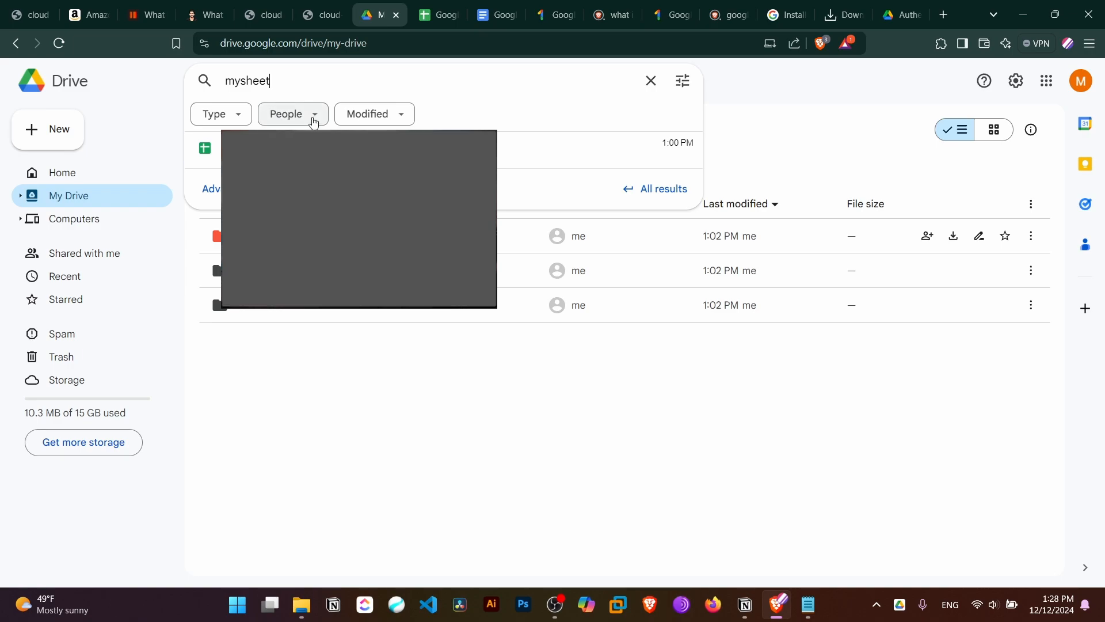
key(BackSpace)
key(BackSpace)
key(BackSpace)
key(BackSpace)
key(BackSpace)
click(393, 375)
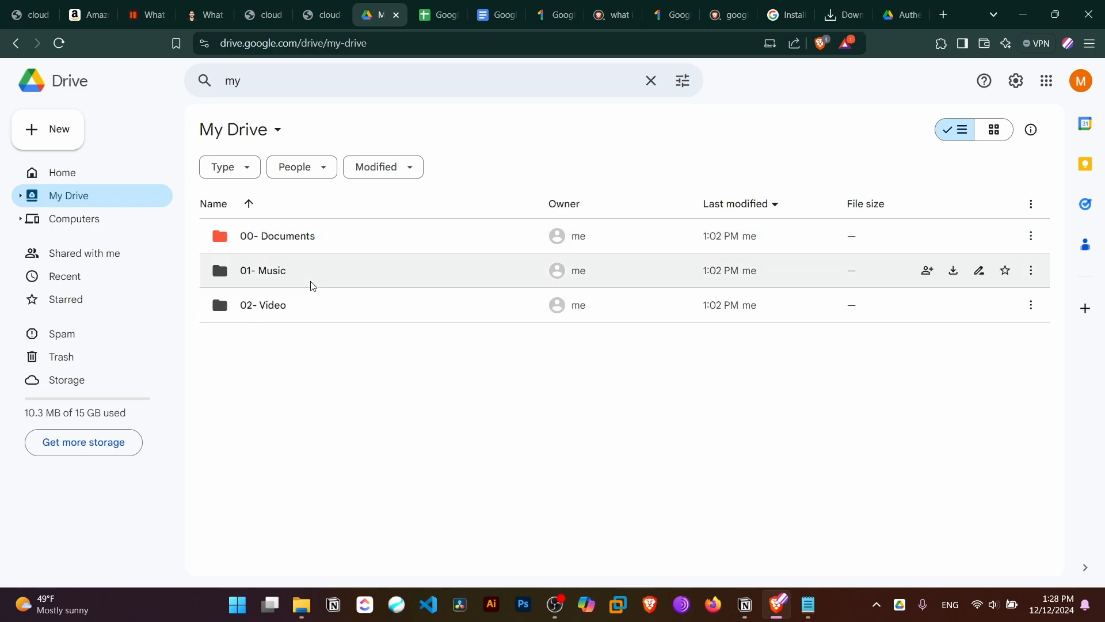
View both lists of options for creating and uploading files and folders in My Drive, and dismiss them without choosing anything
right_click(306, 343)
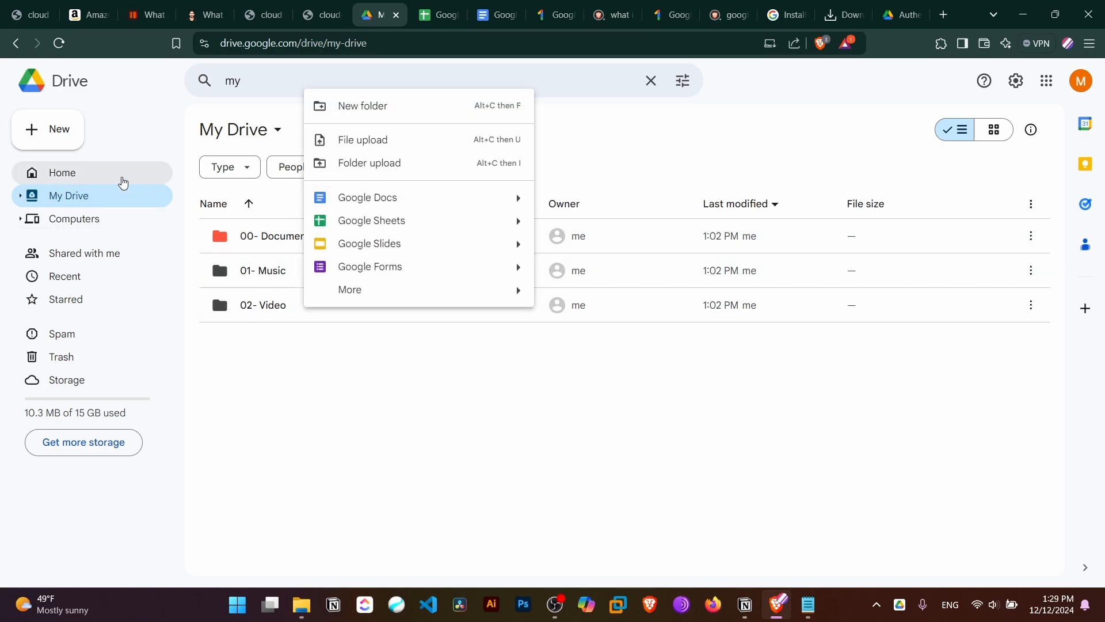
click(128, 194)
click(73, 144)
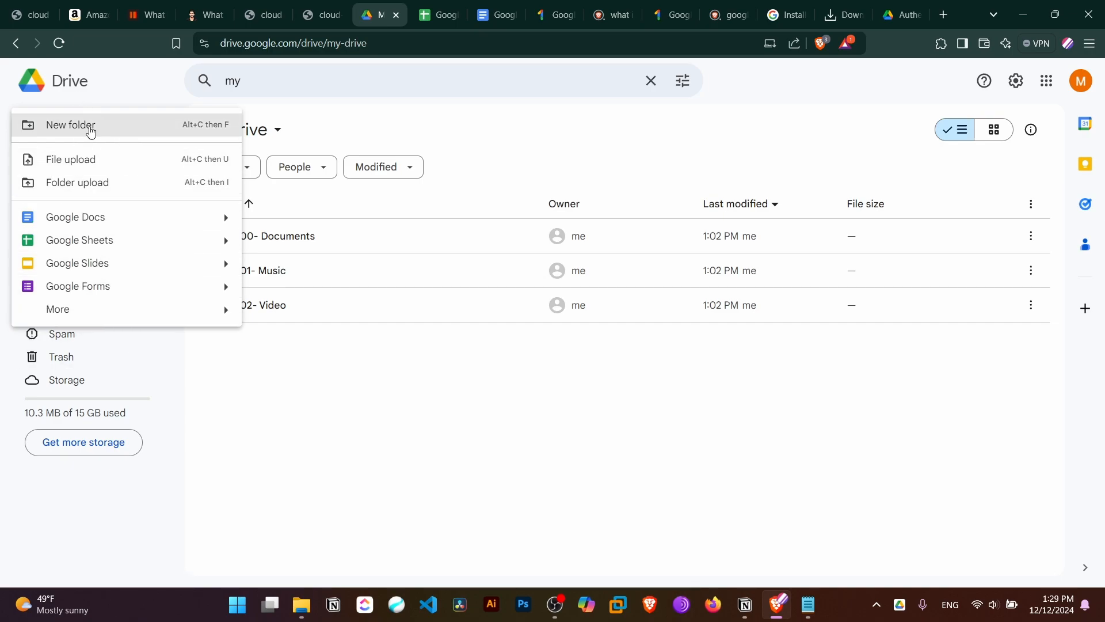
click(311, 431)
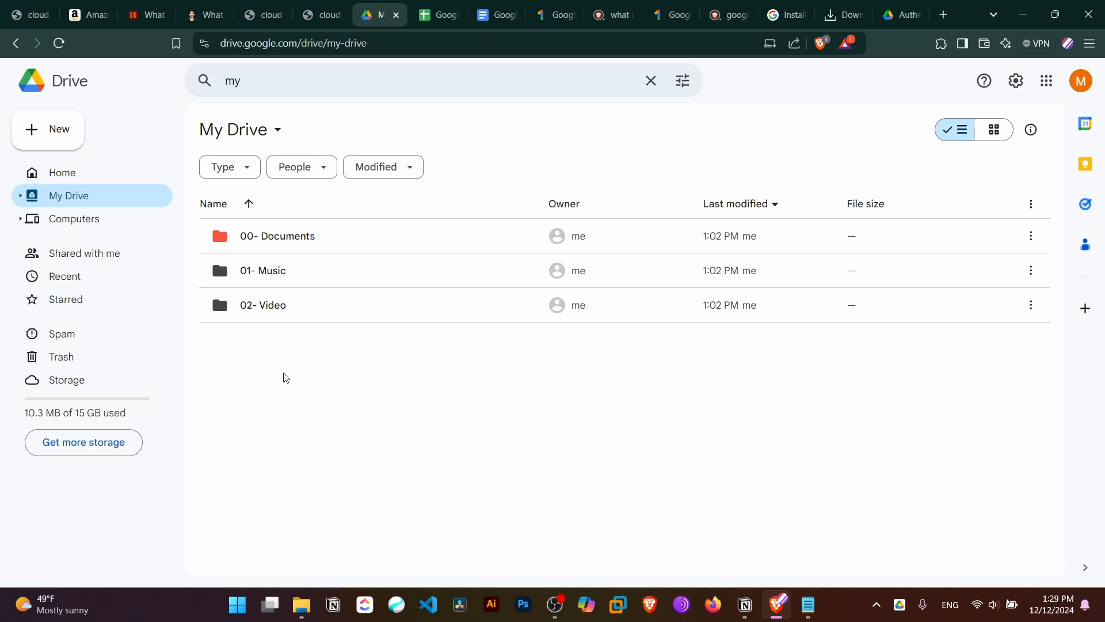